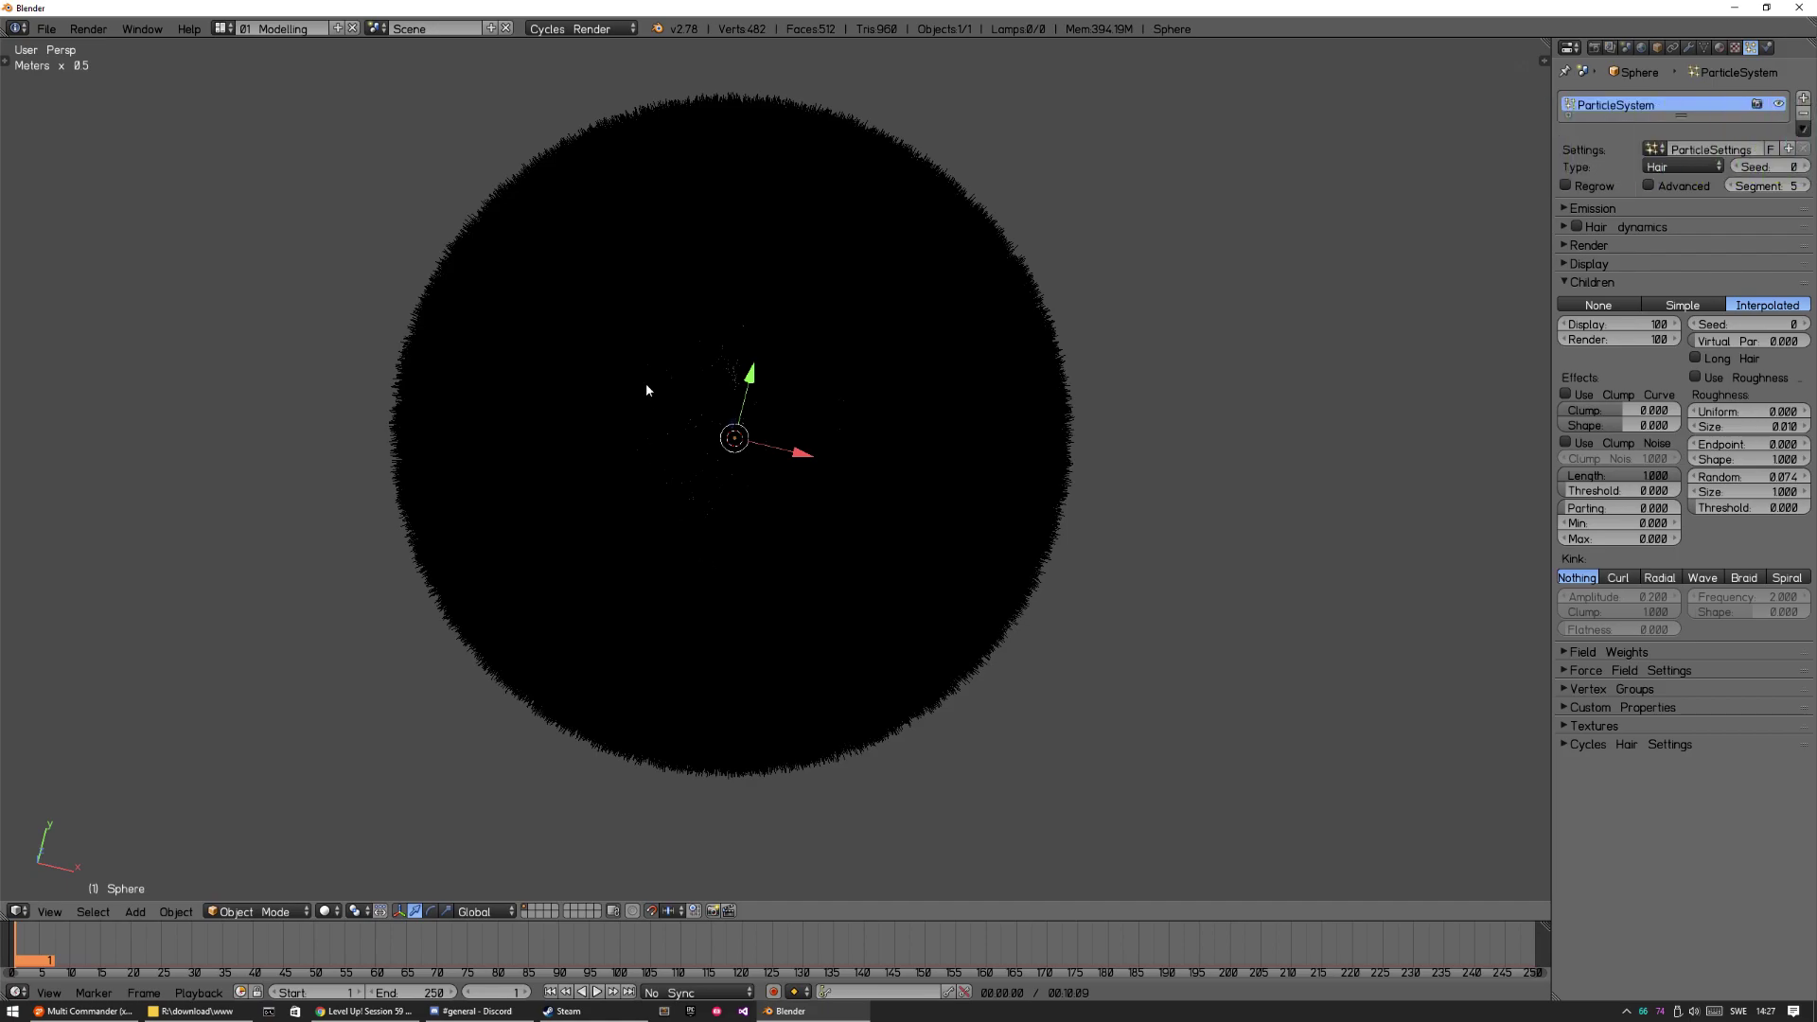
Orbit the hairy sphere and lower the child display amount to 2.
middle_drag(782, 414, 667, 539)
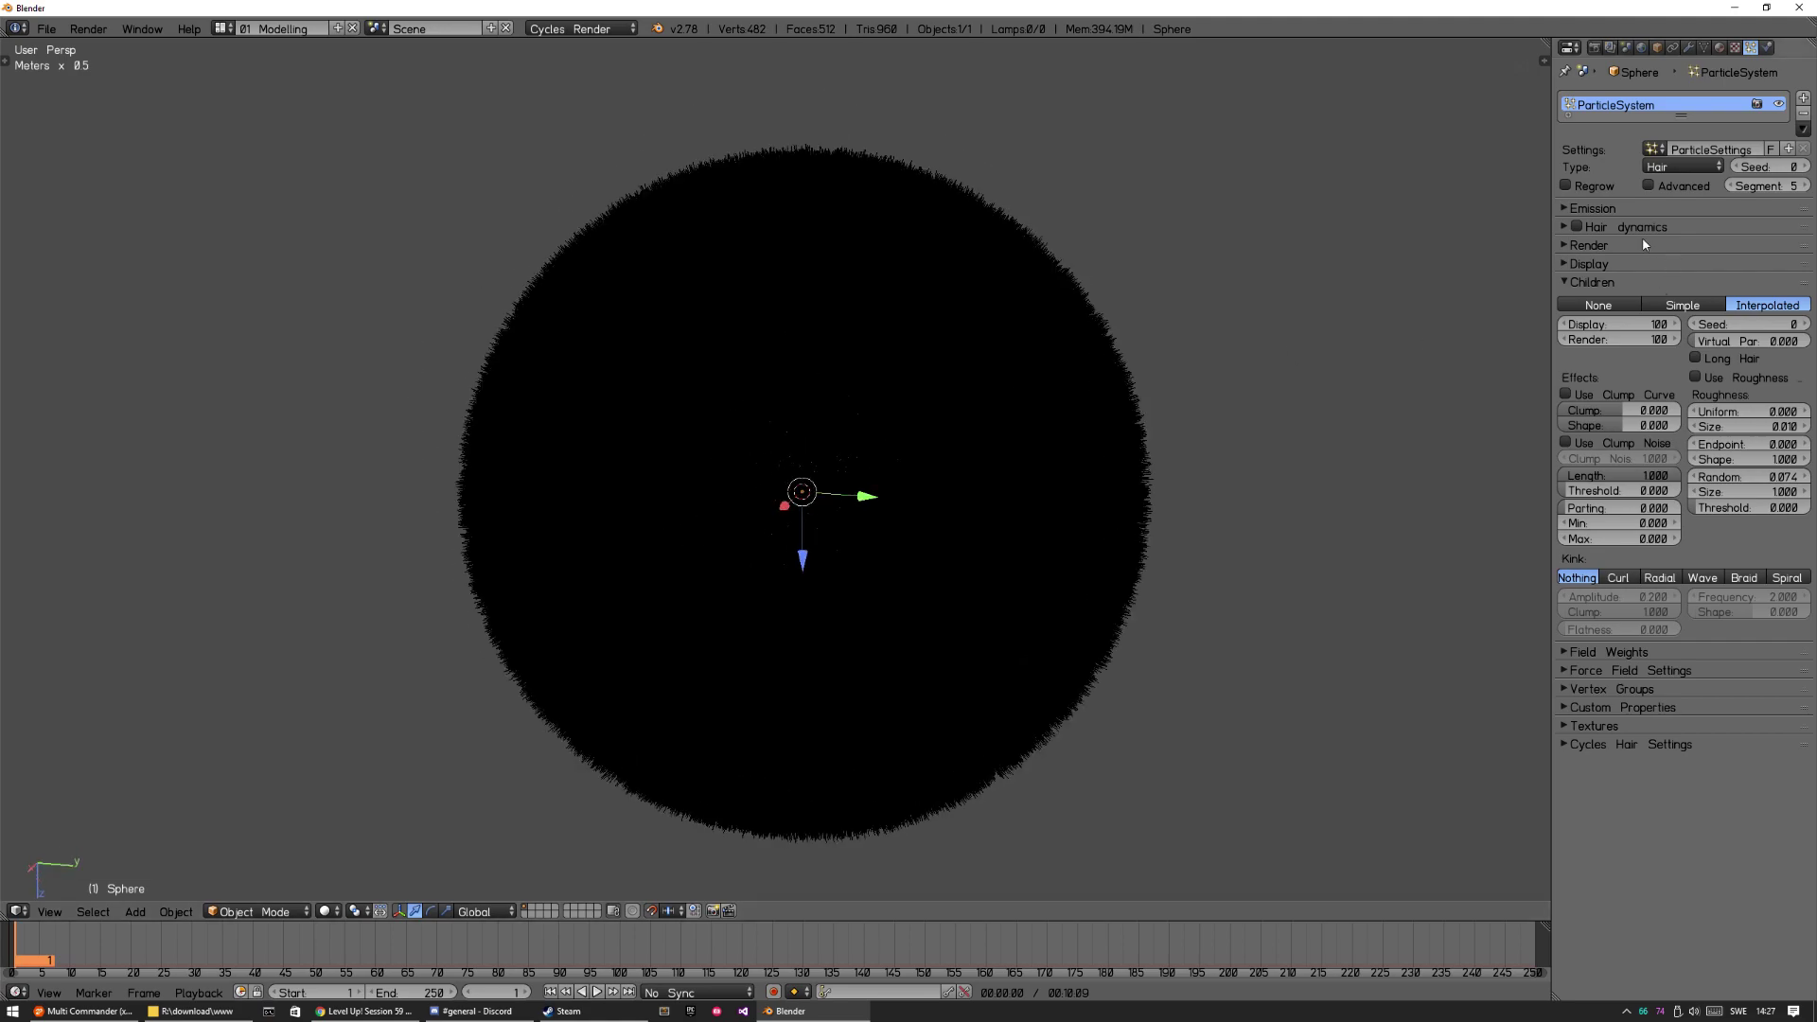
click(1605, 209)
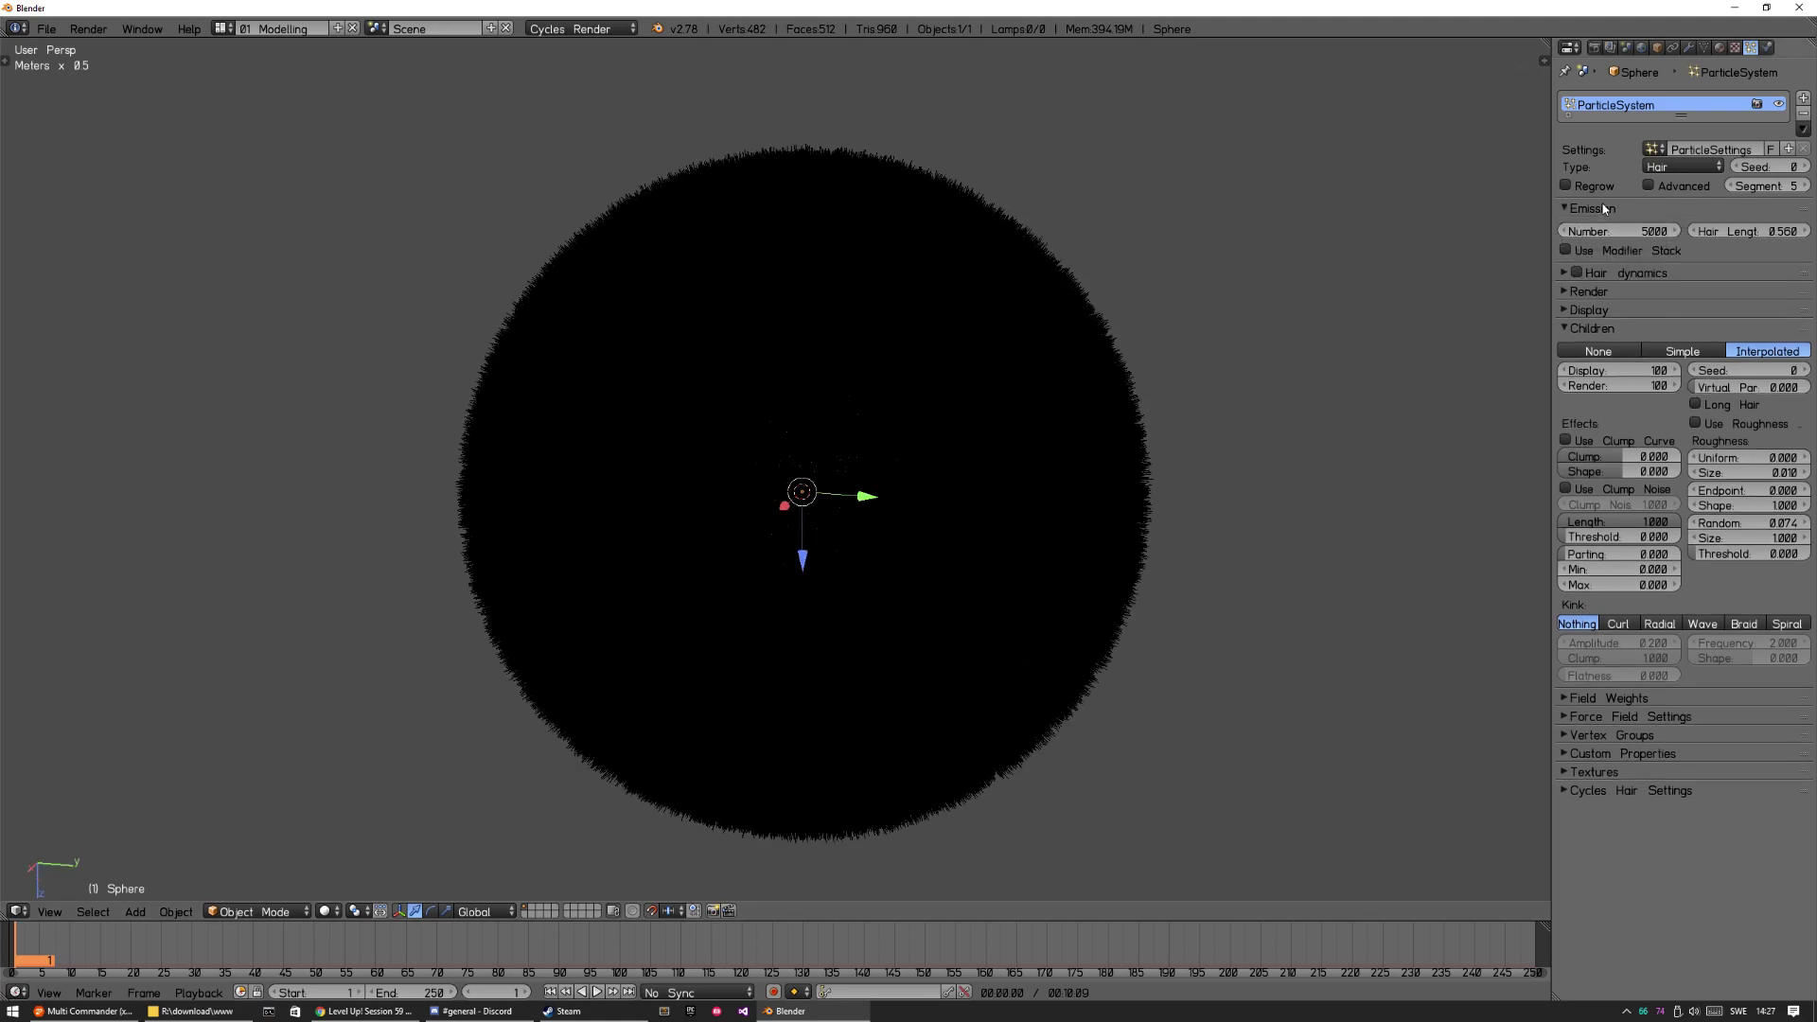
click(1607, 209)
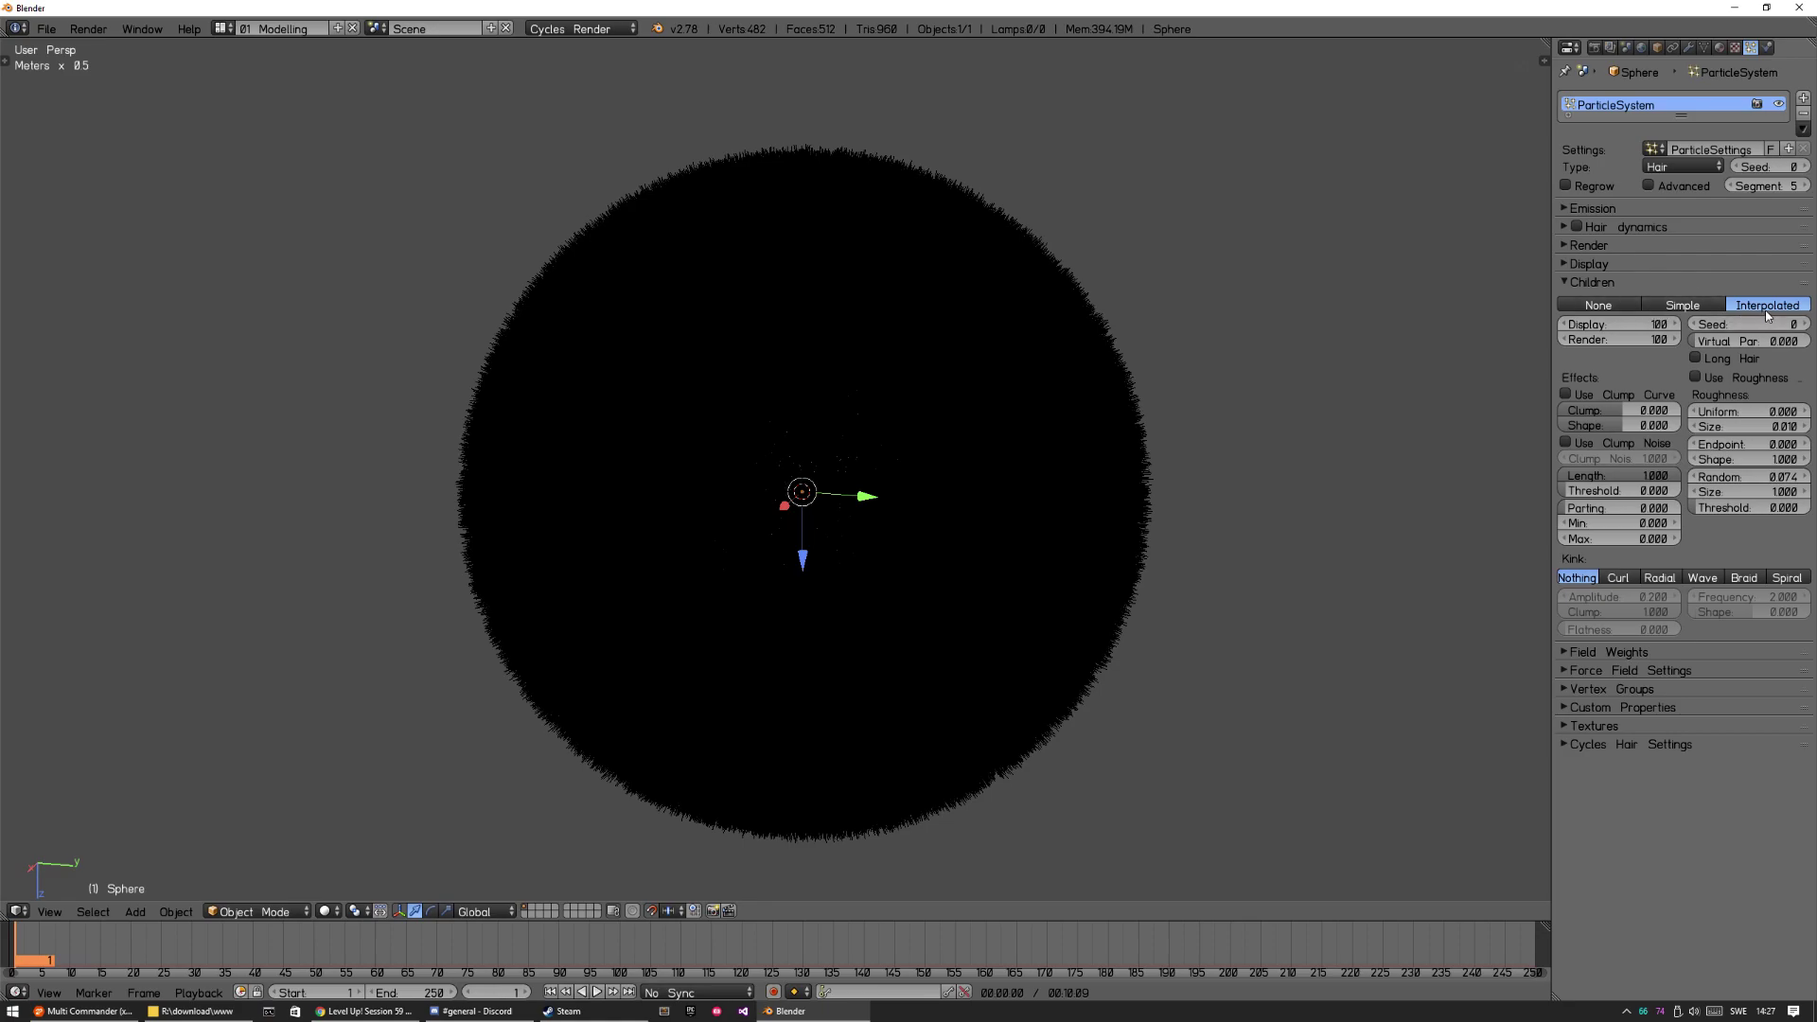
double_click(1615, 324)
text(2)
key(Return)
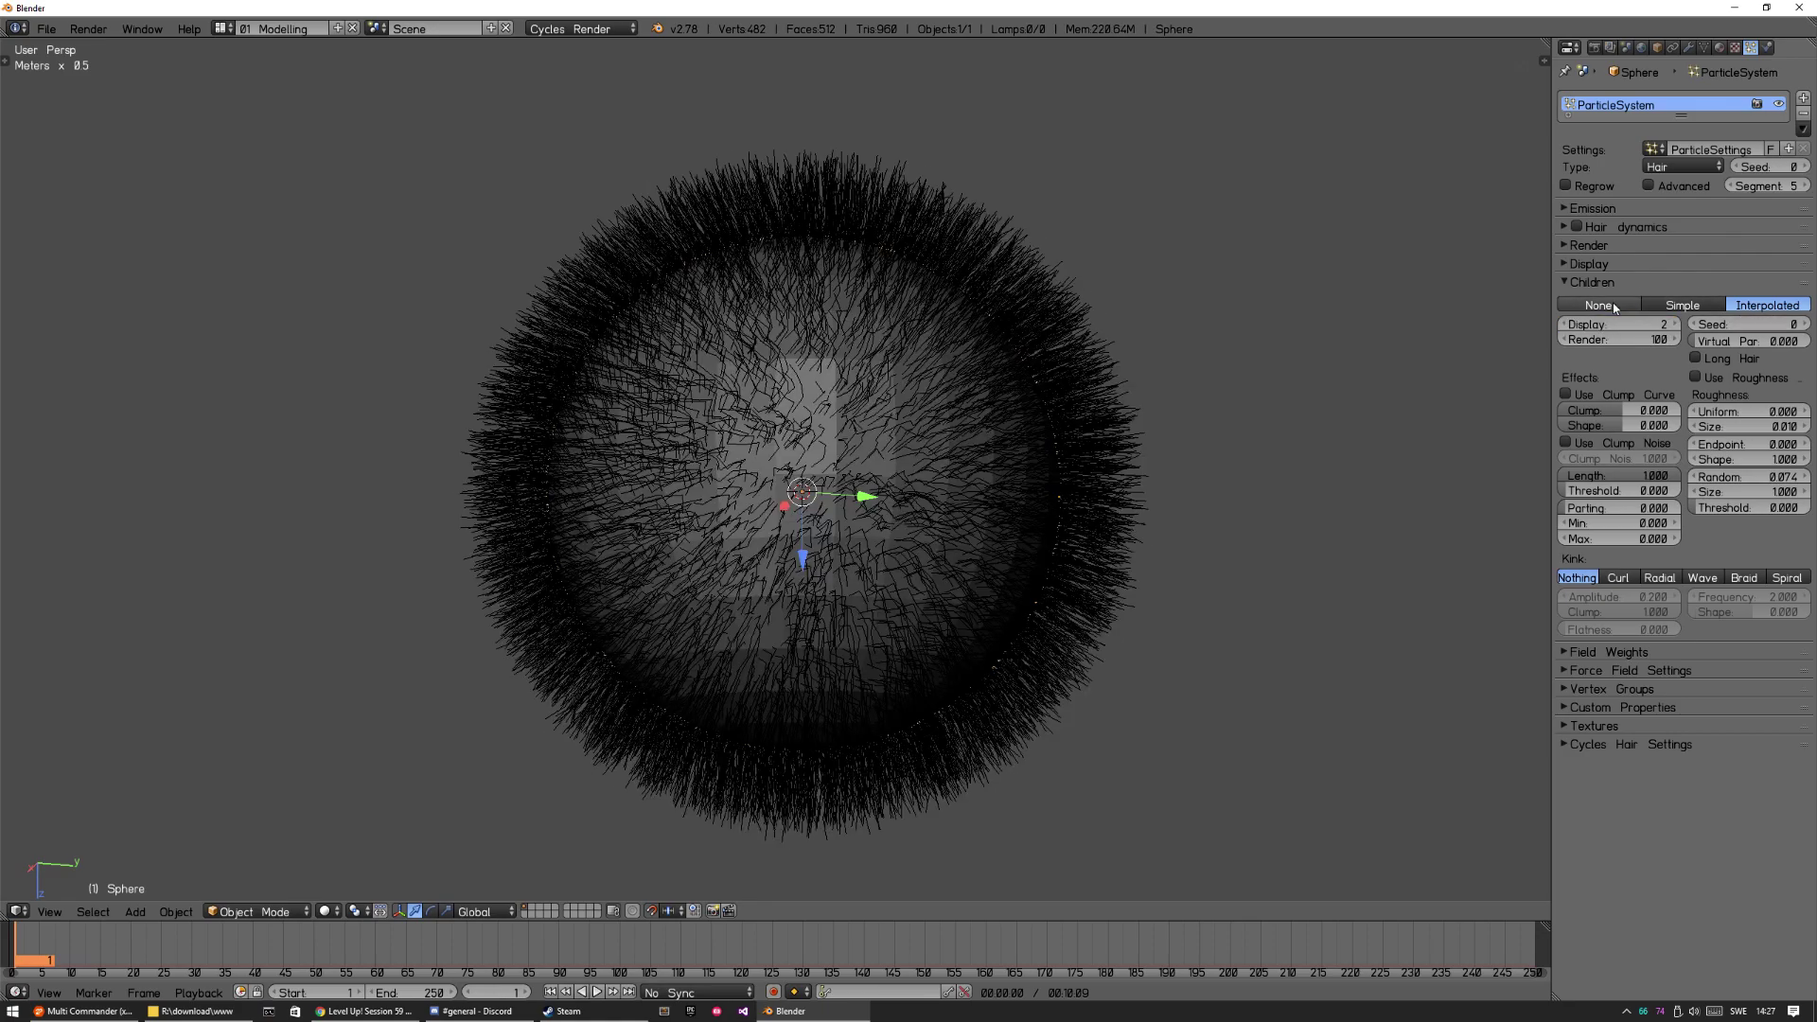
Restore the child display amount to 100, orbit, and switch to Multi Commander.
double_click(1615, 326)
text(100)
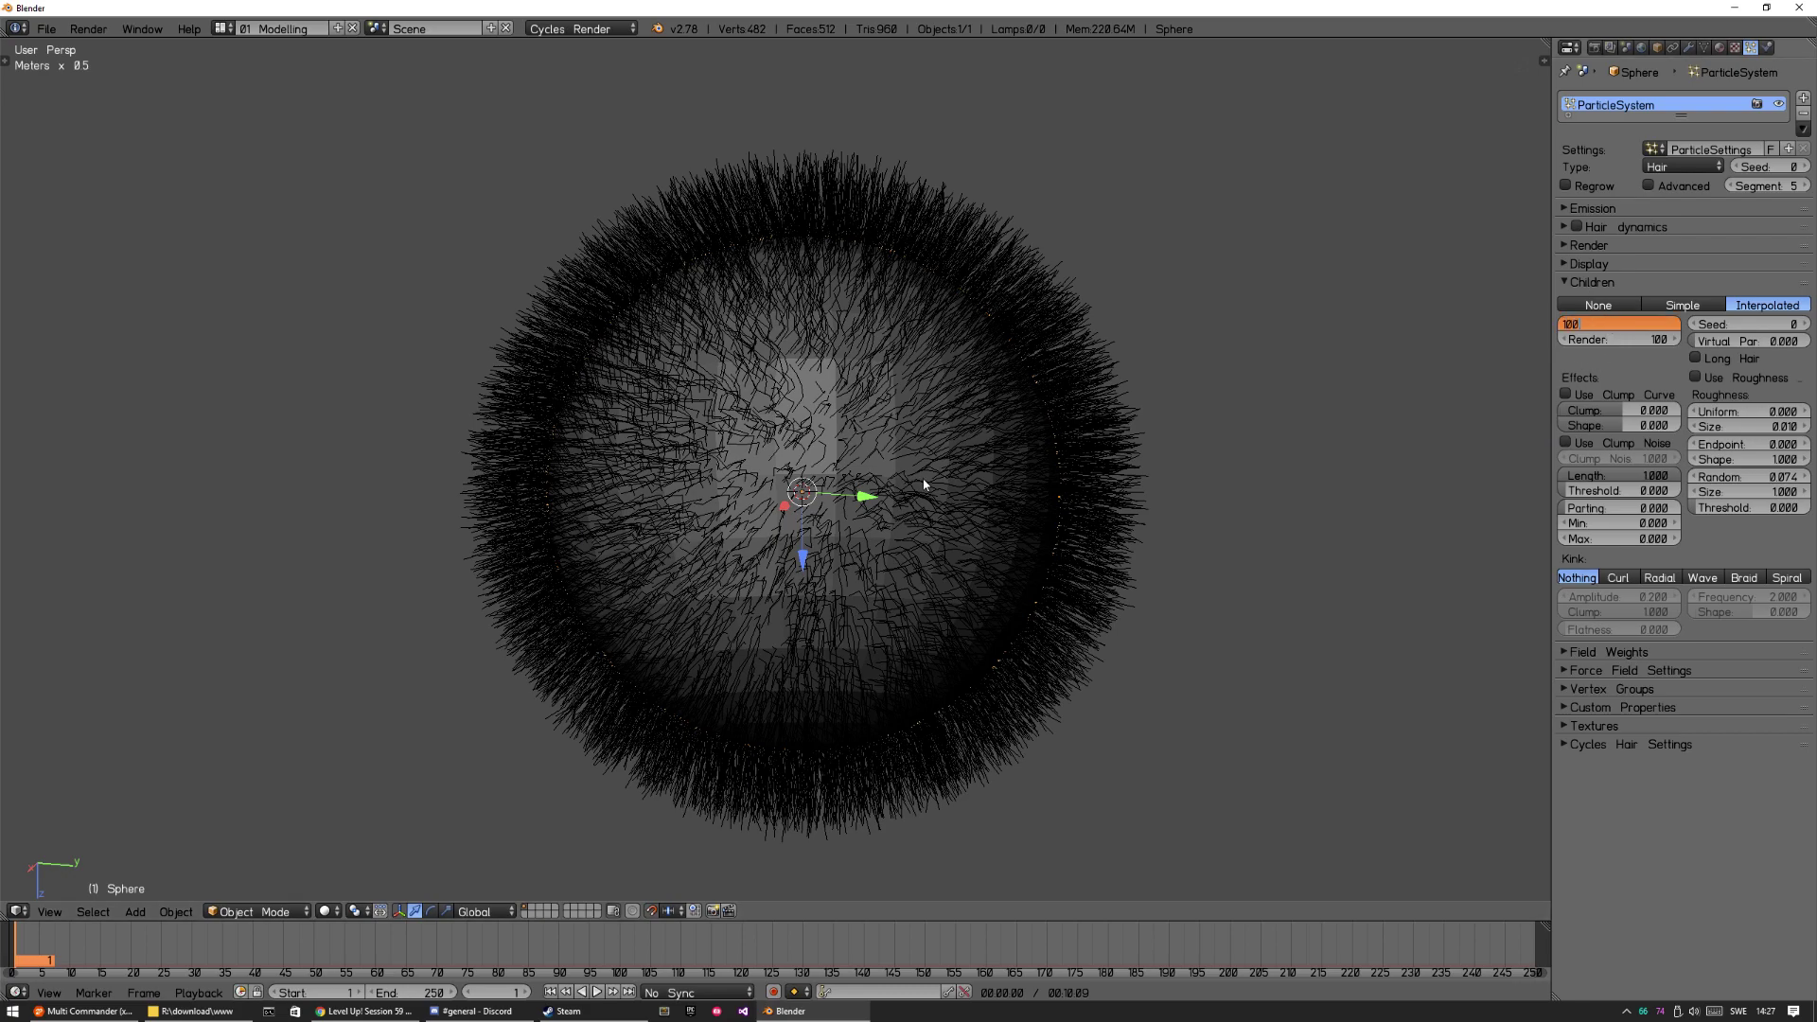
key(Return)
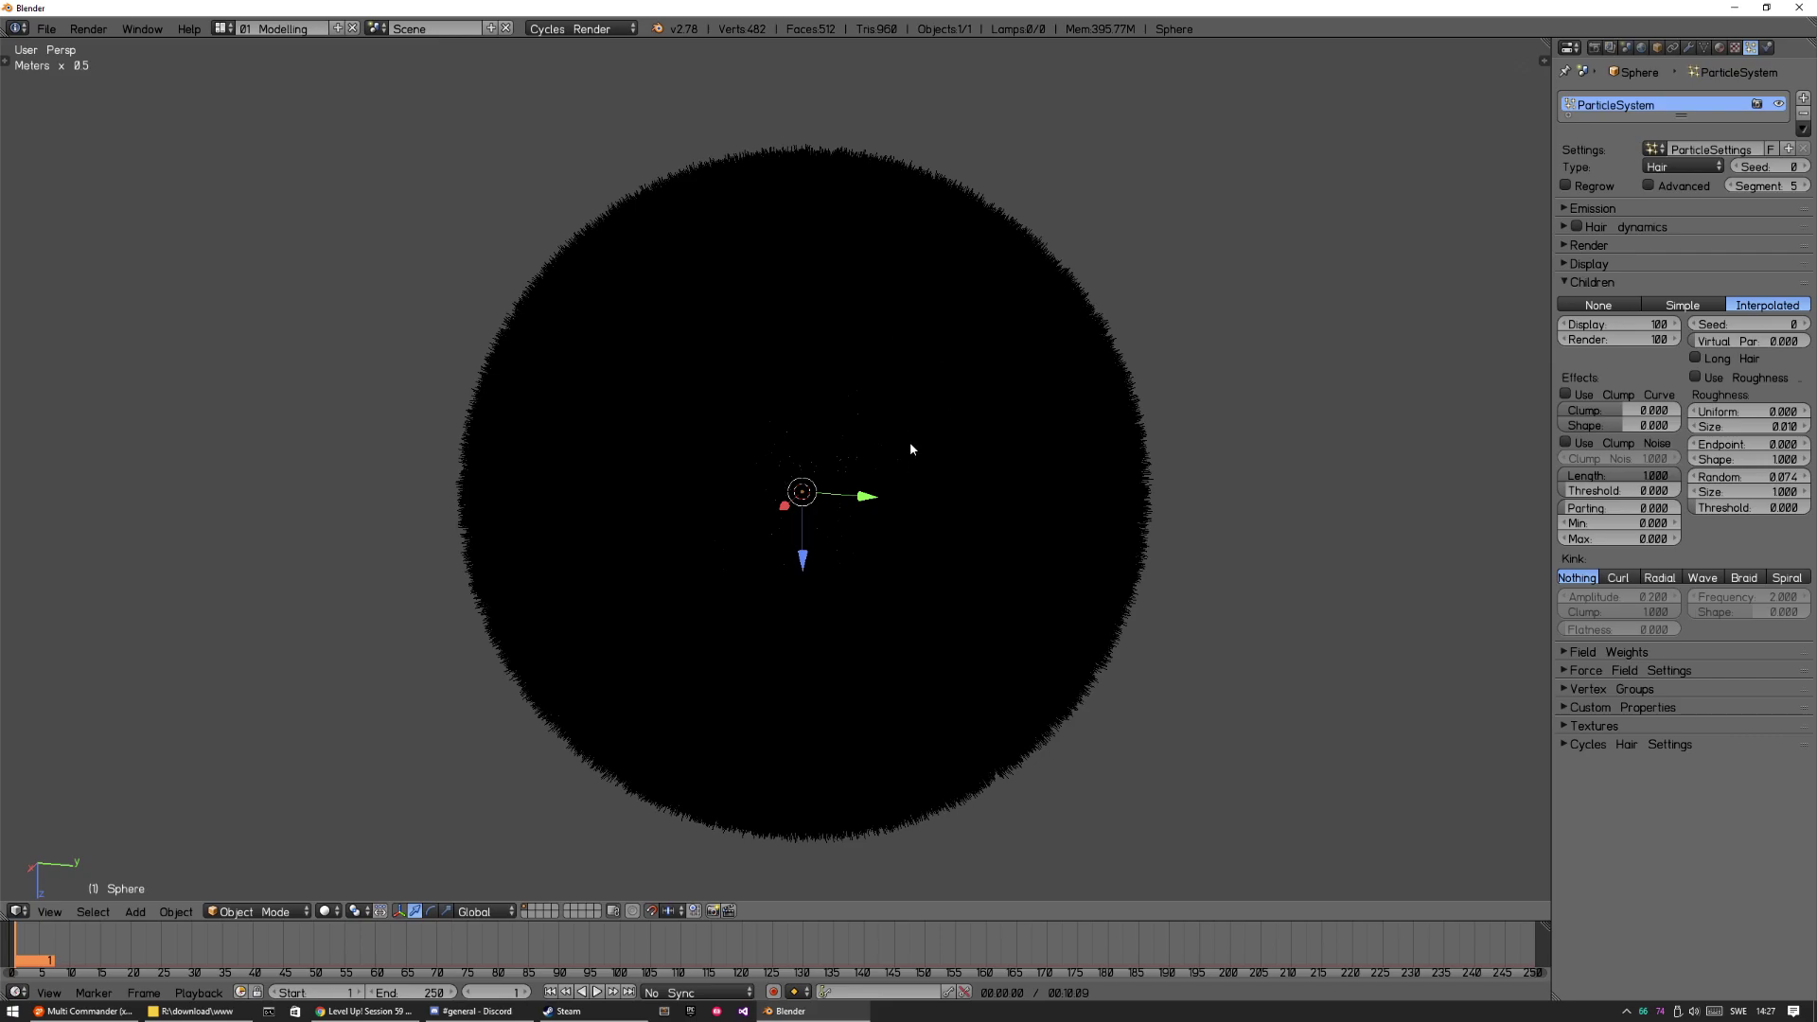
mouse_move(910, 448)
middle_down()
mouse_move(639, 532)
mouse_move(878, 479)
mouse_move(478, 742)
middle_up()
key(alt+Tab)
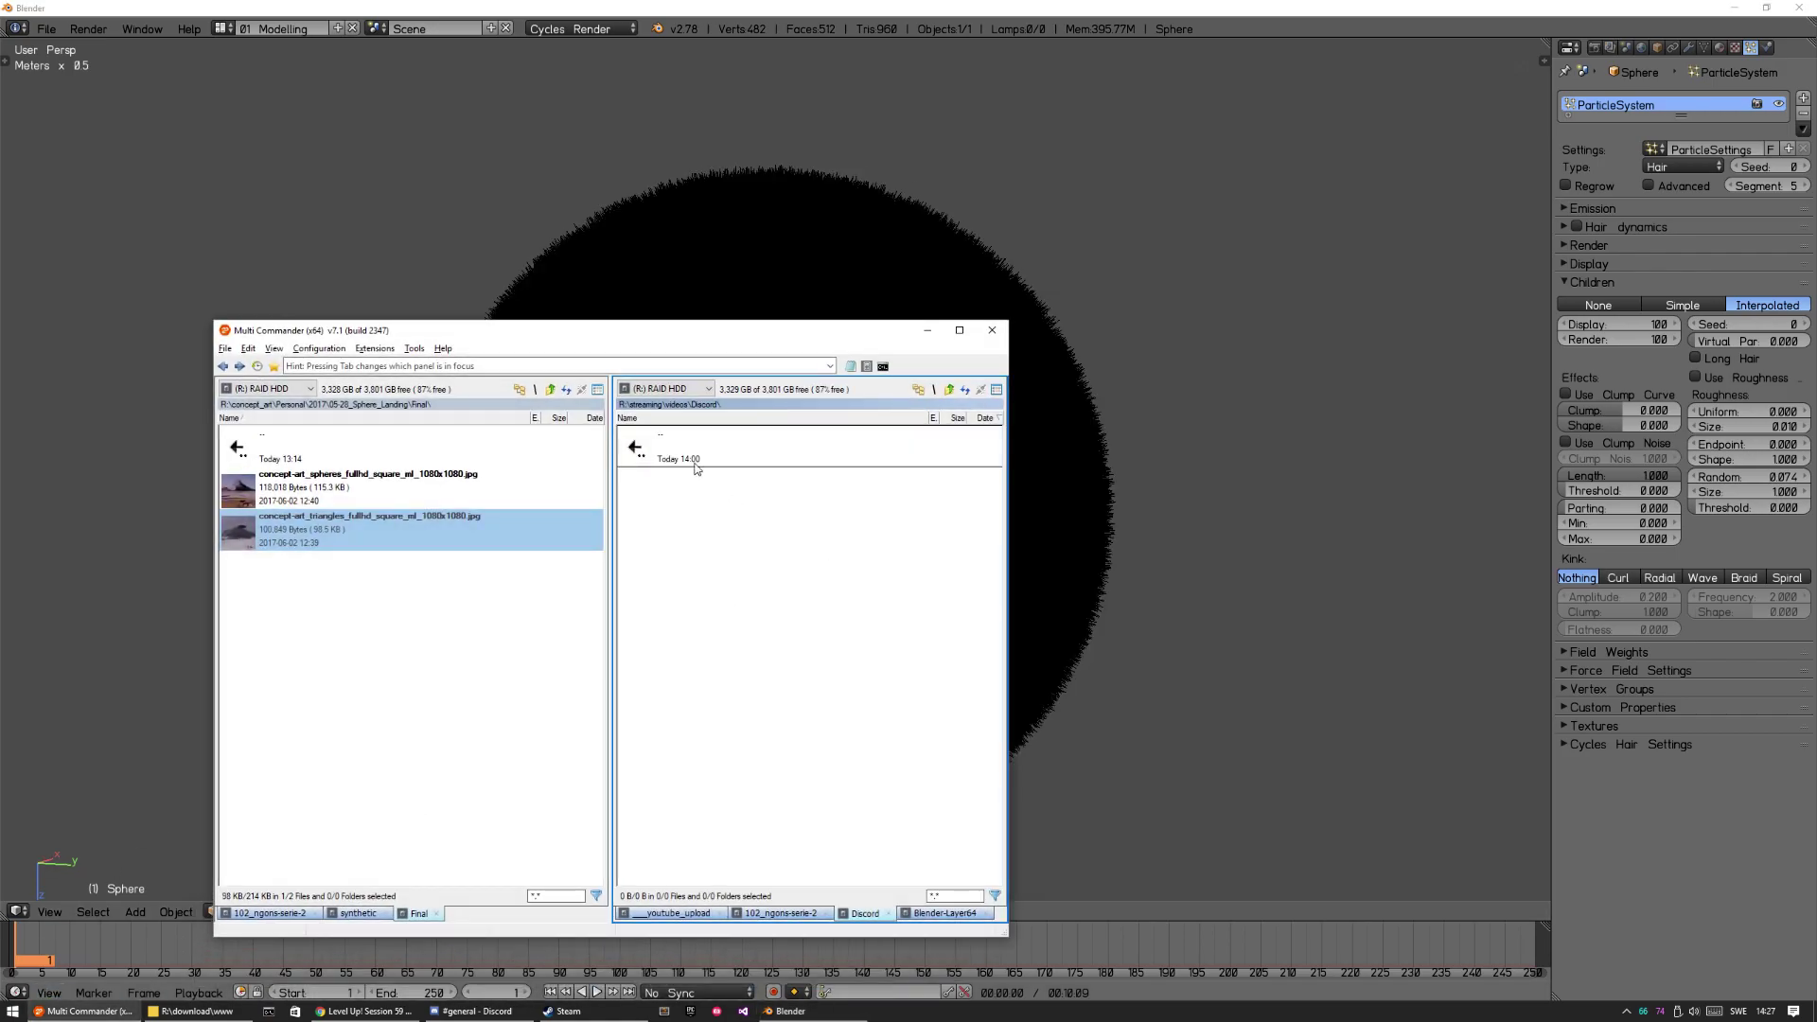
Browse to the blender-2.80 windows64 folder and launch blender.exe.
double_click(641, 452)
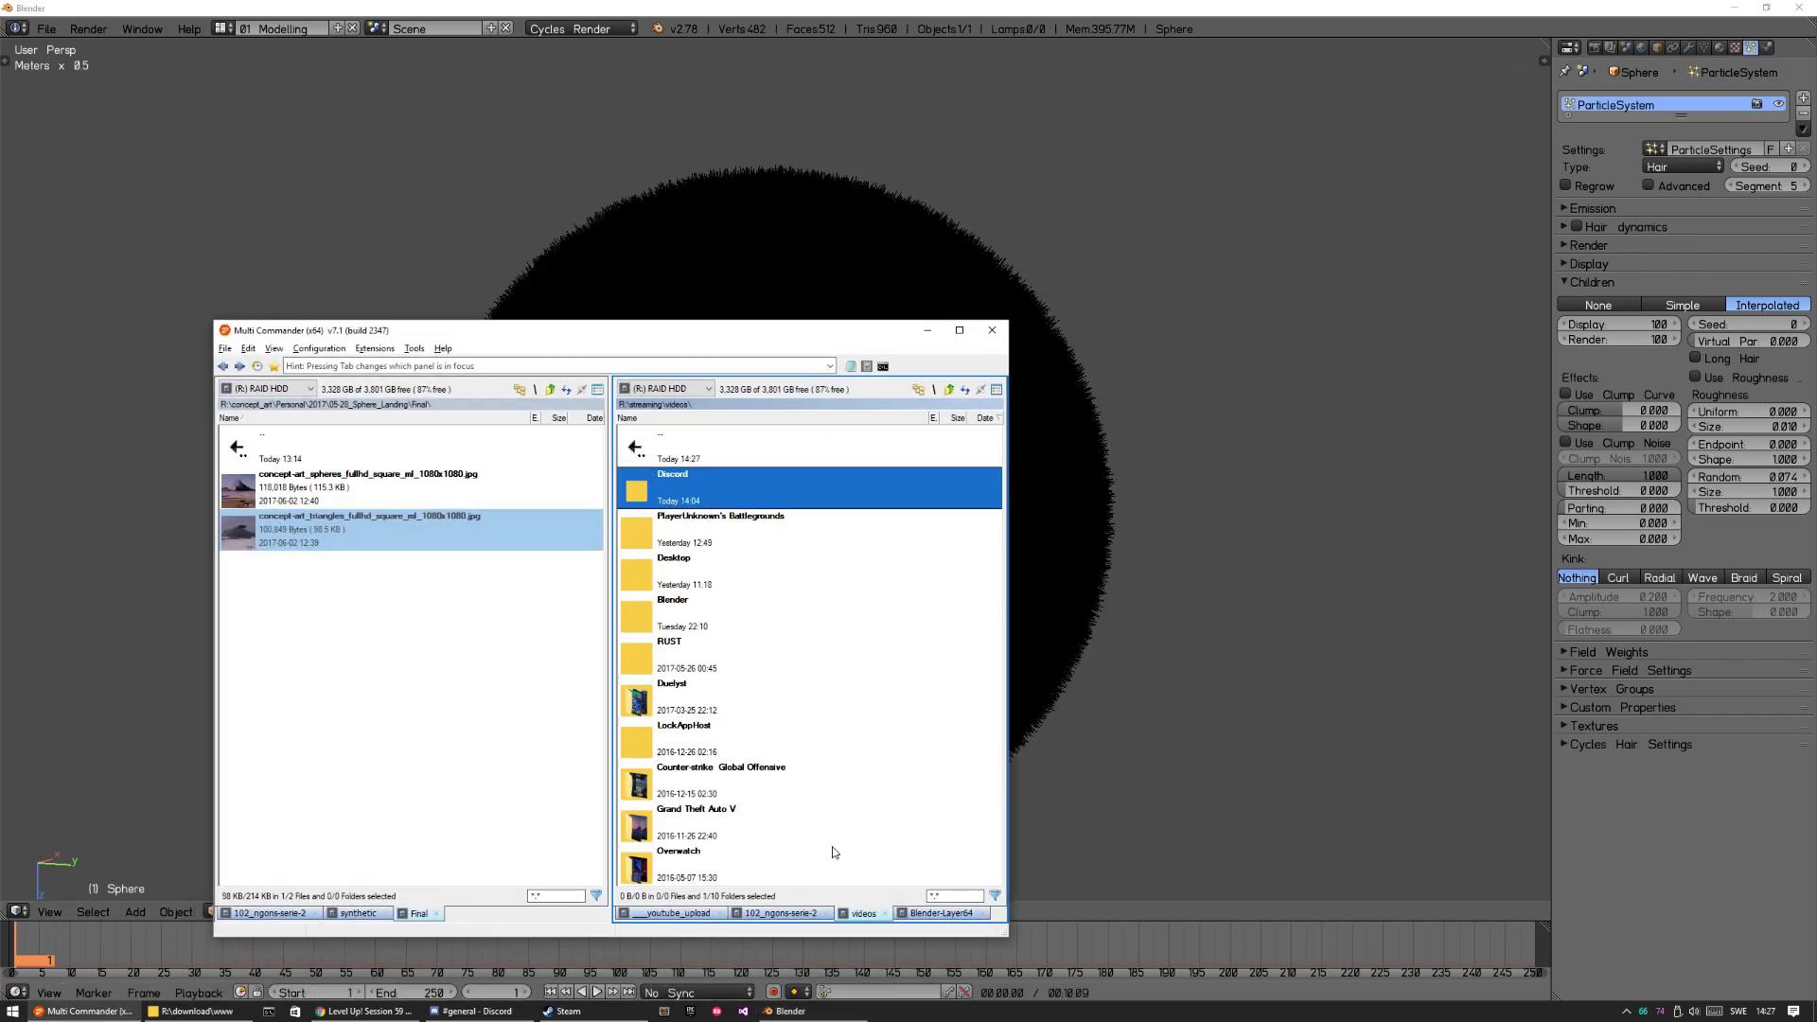
click(936, 913)
double_click(647, 456)
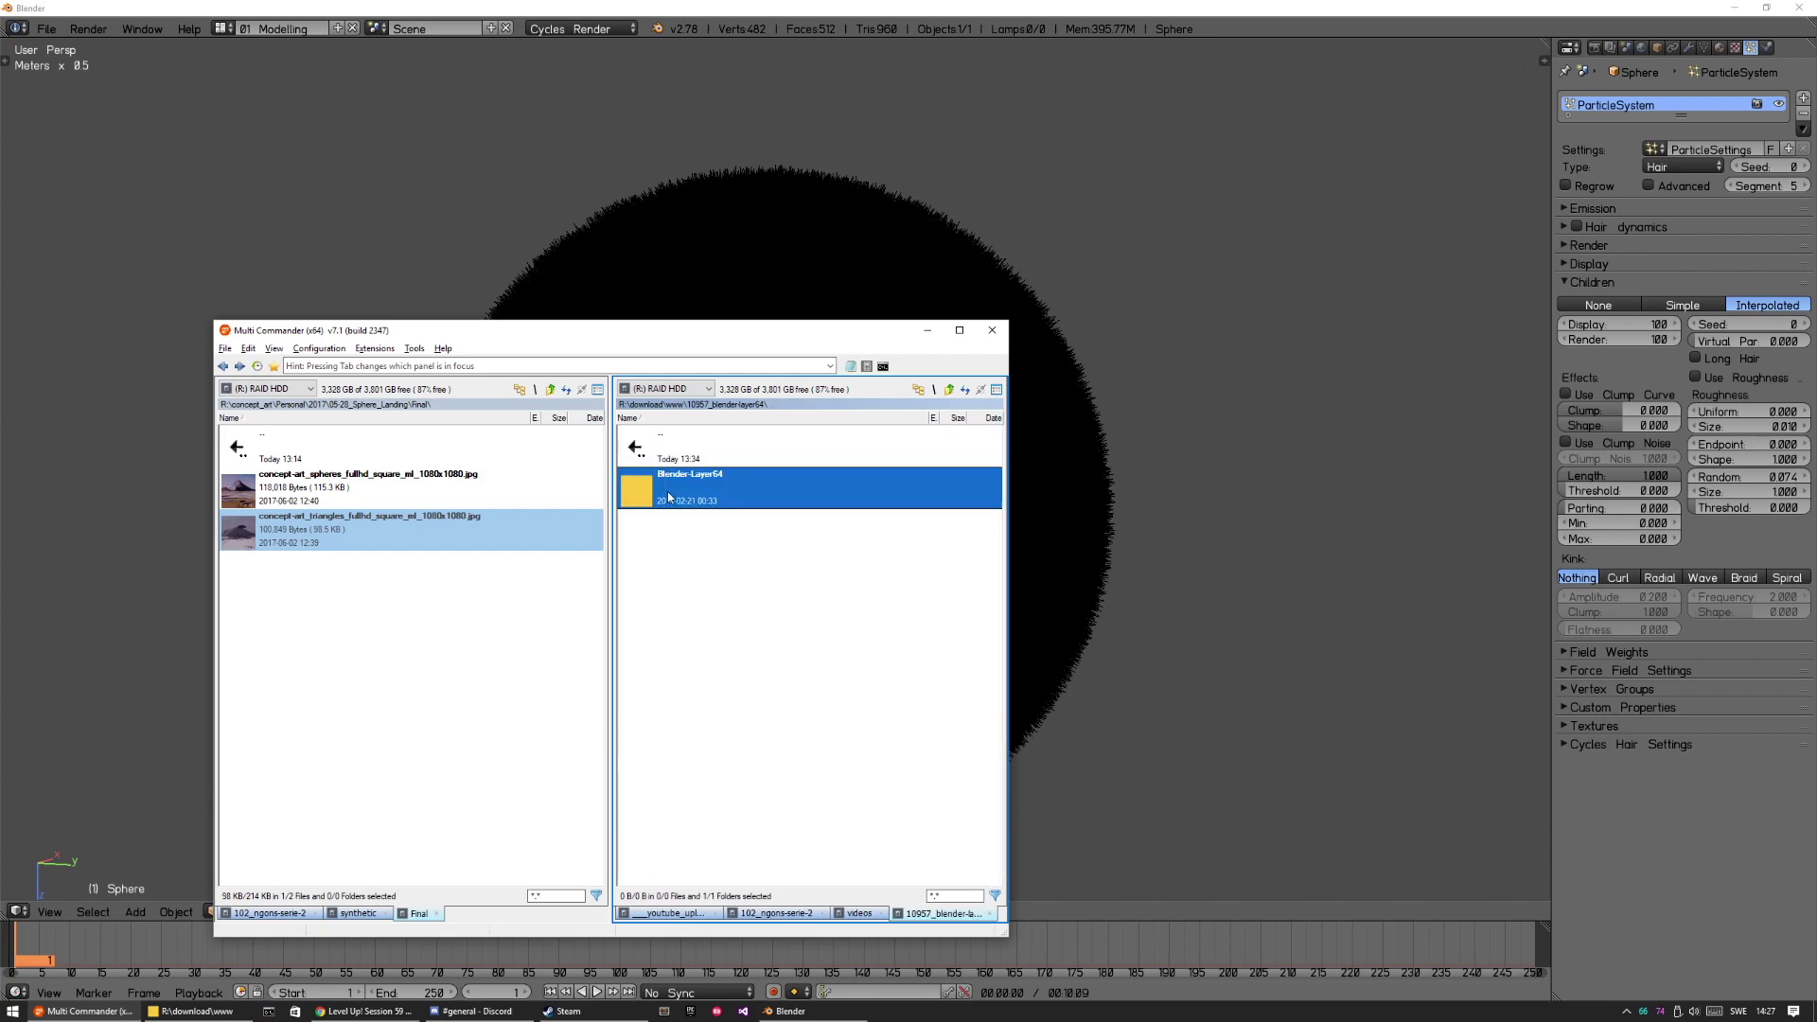
double_click(667, 460)
double_click(707, 518)
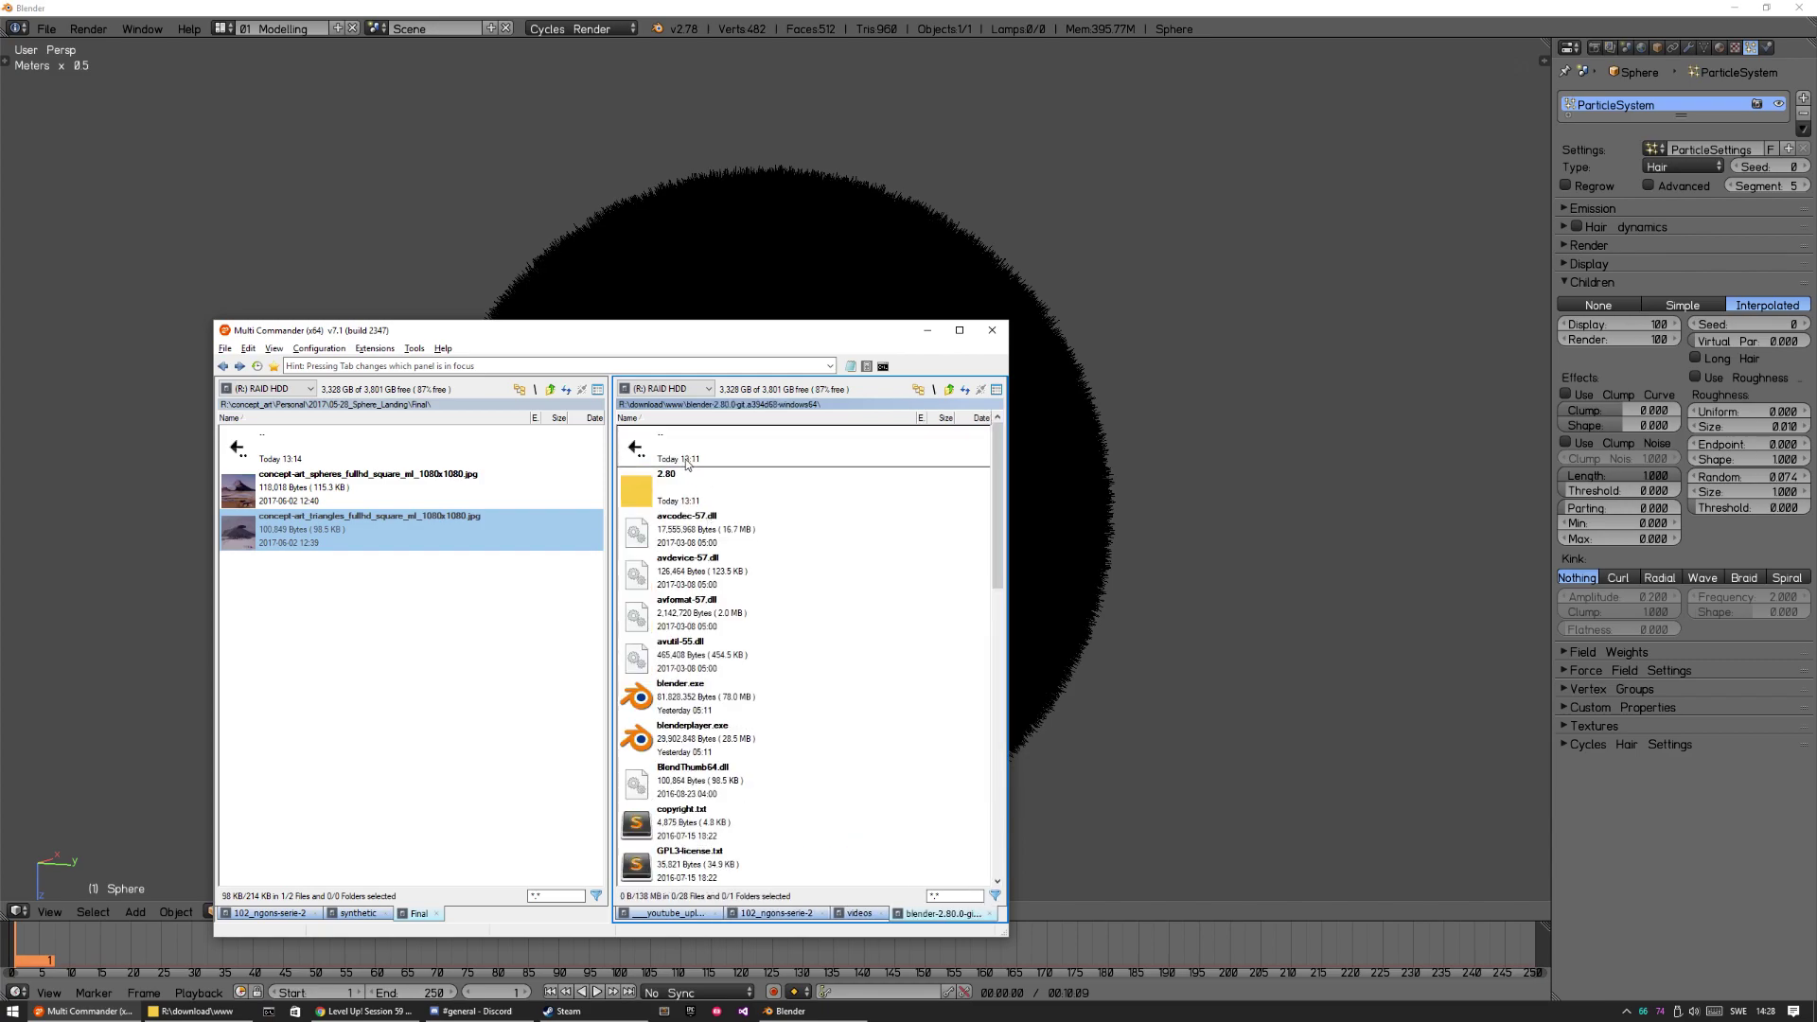
double_click(681, 695)
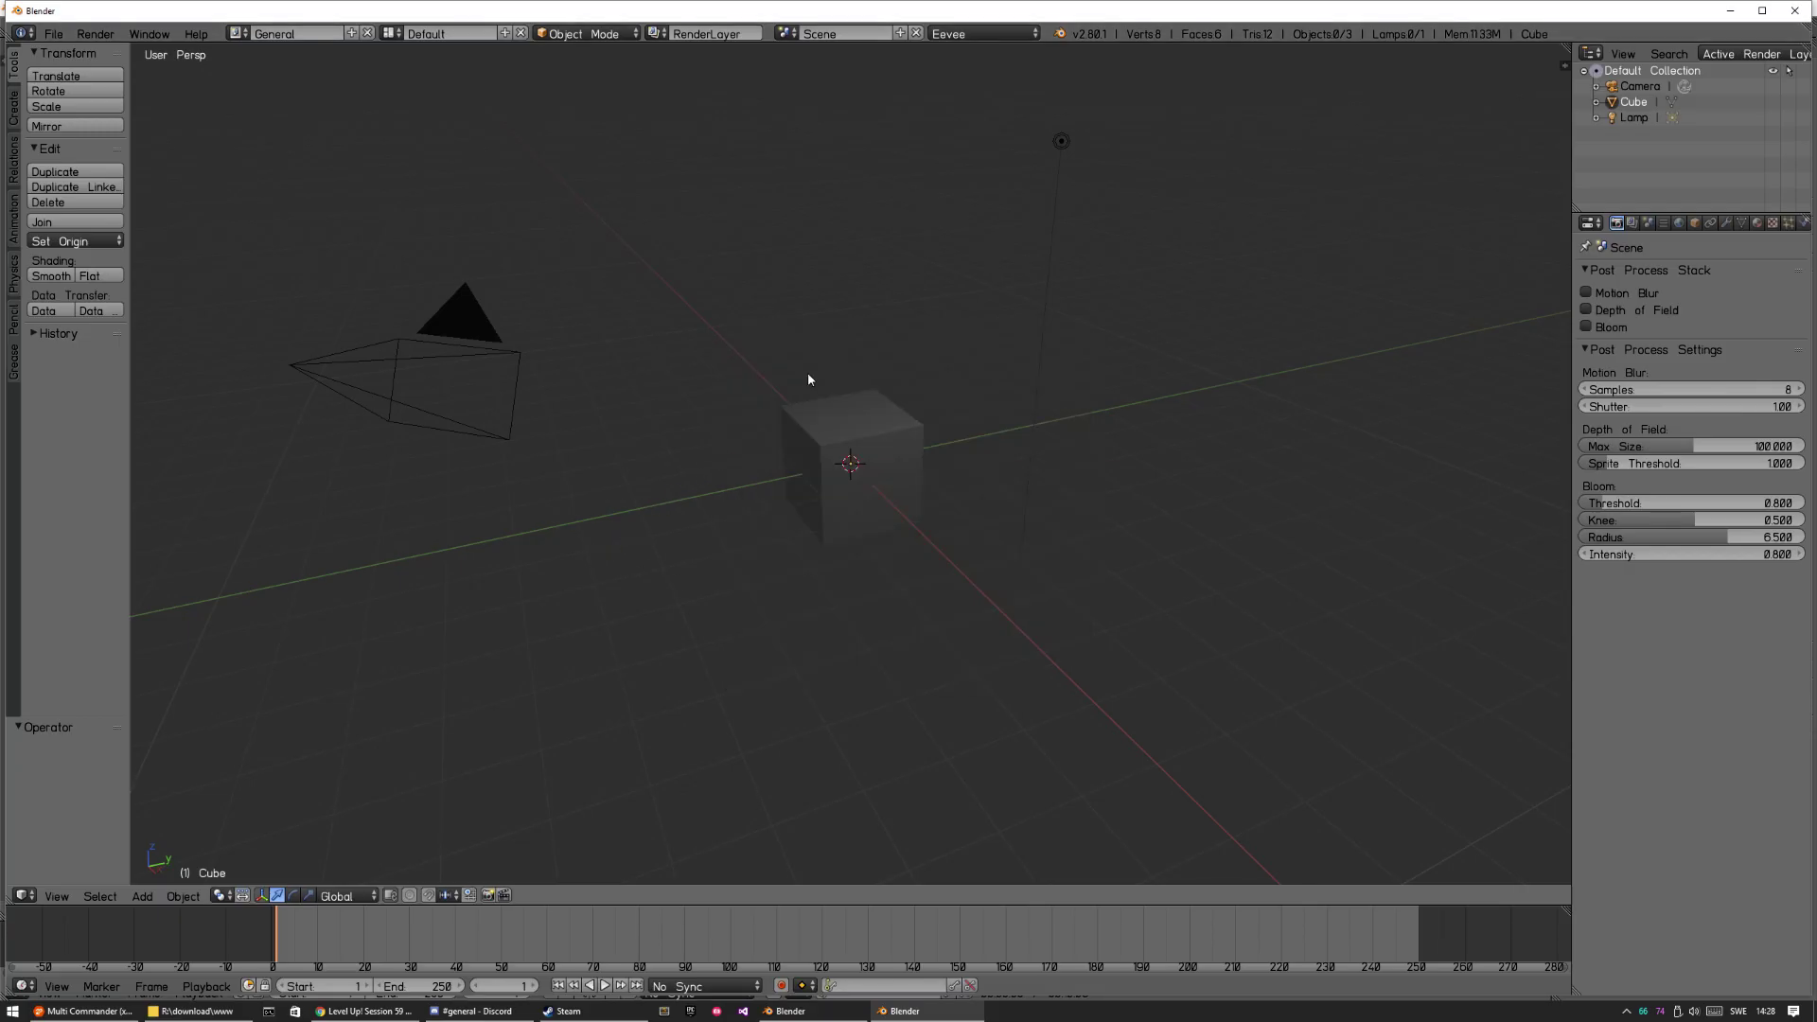
Switch the render engine to Clay and delete the default cube.
click(979, 32)
click(969, 84)
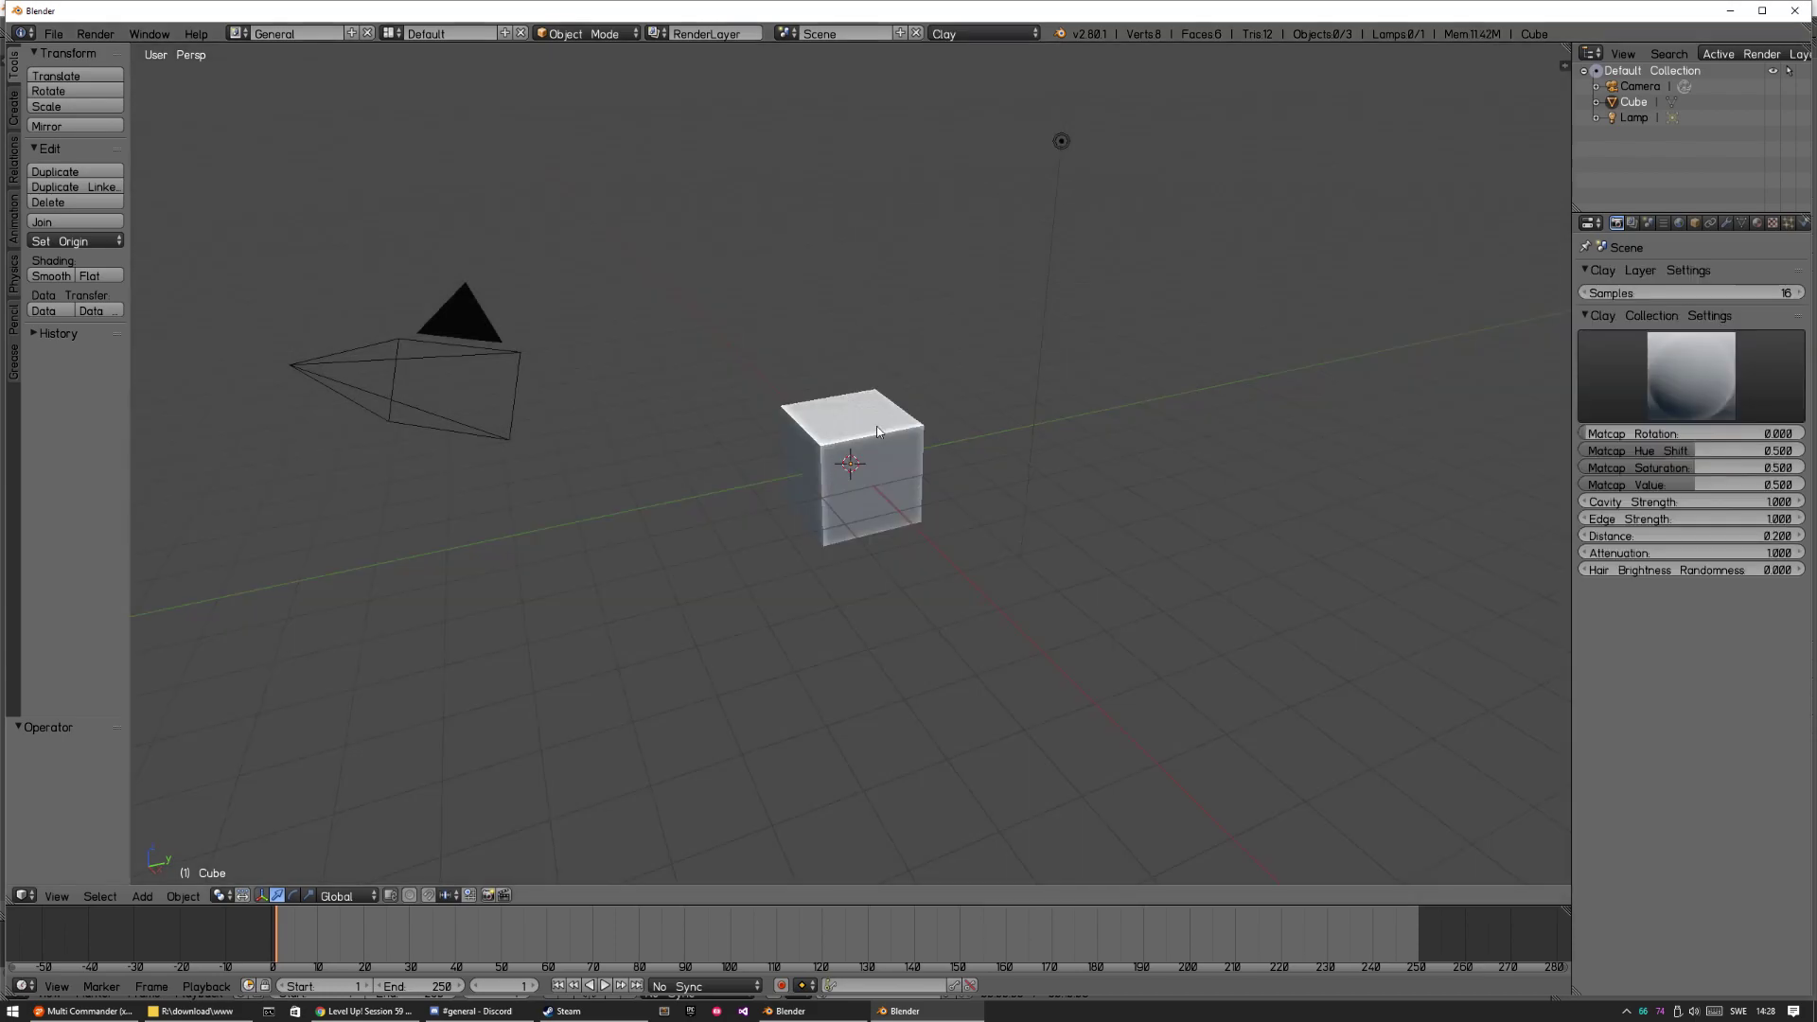
right_click(882, 459)
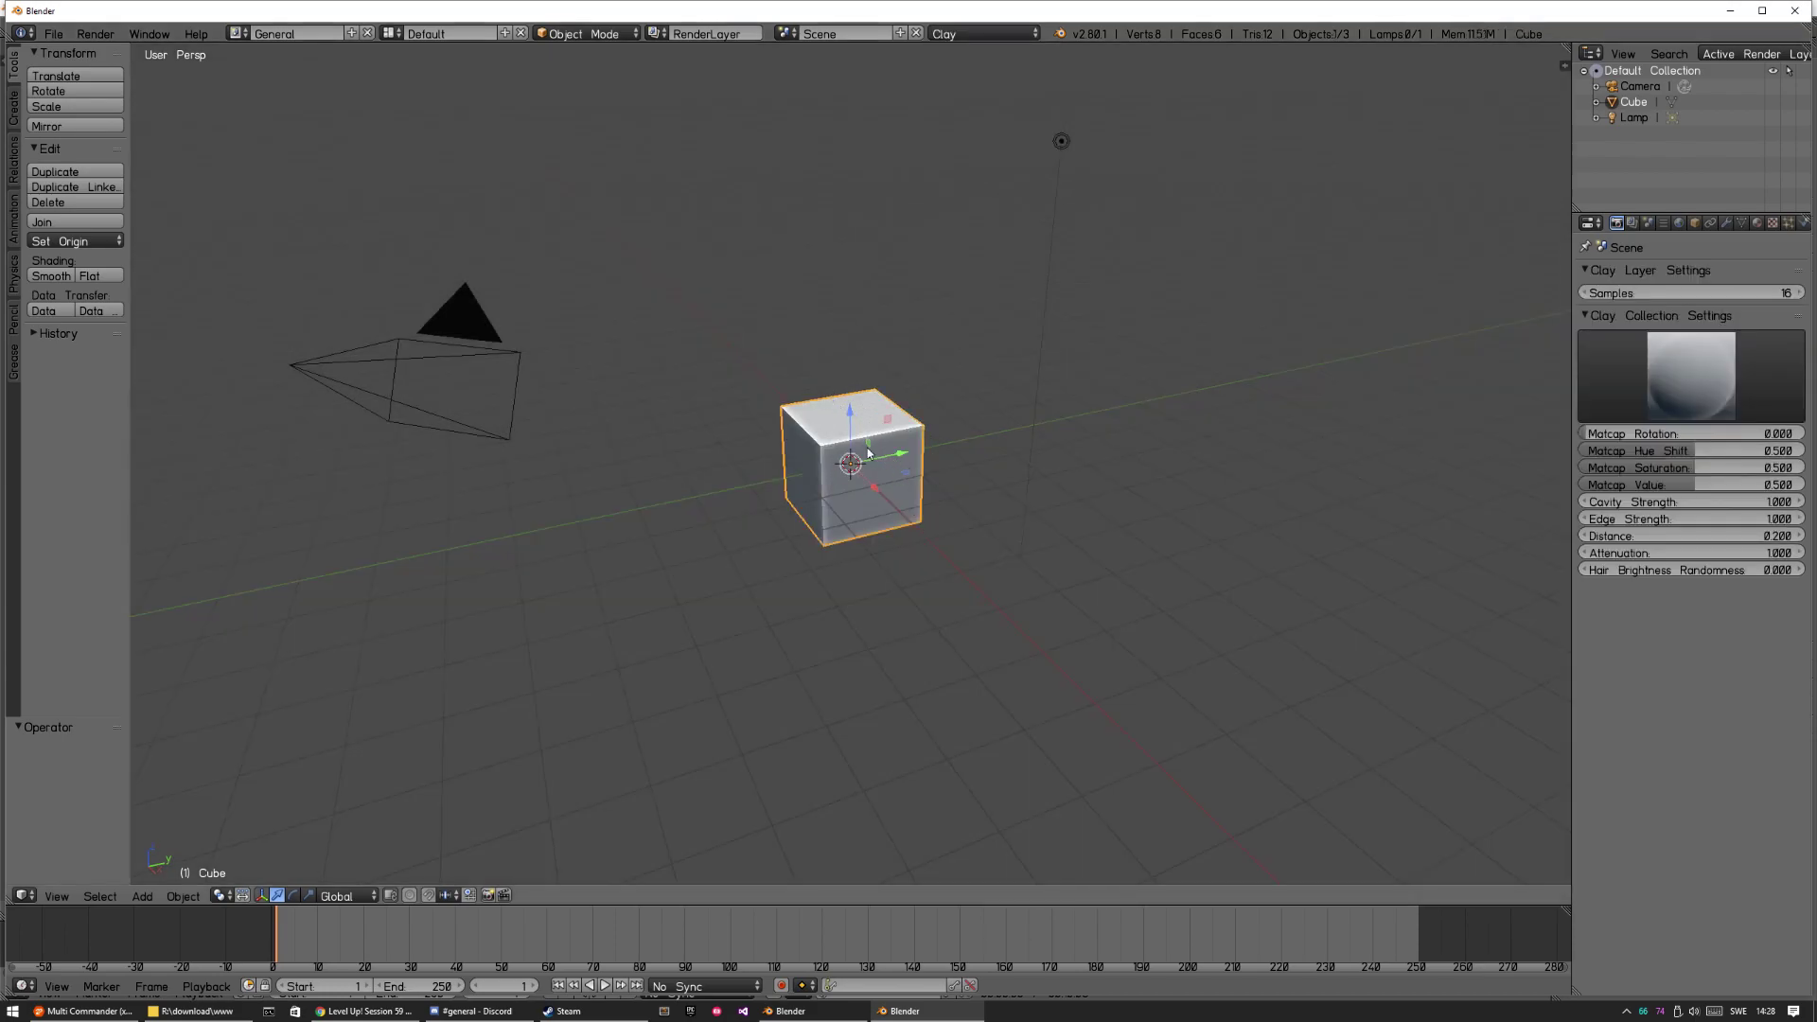
key(x)
click(860, 457)
Select and delete the remaining camera and lamp.
key(shift+a)
key(Escape)
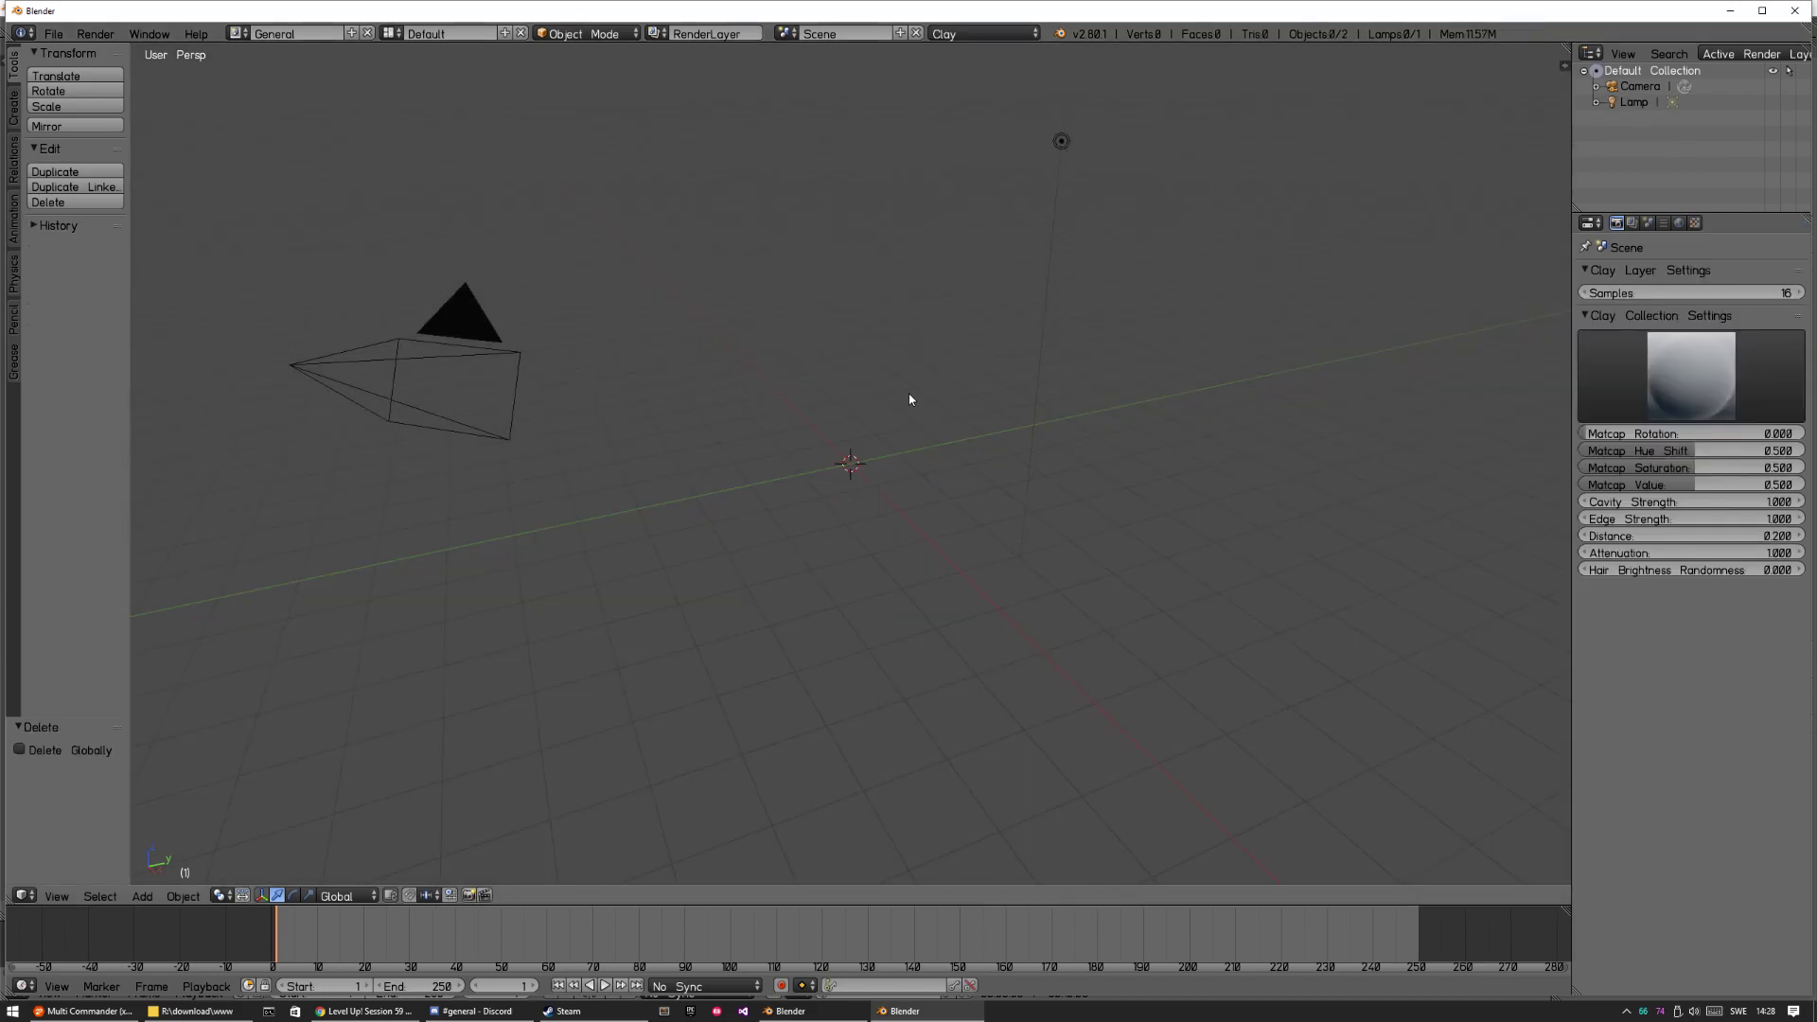
key(a)
key(x)
click(858, 434)
Add a UV sphere scaled up 4 times and attach a particle system.
key(shift+a)
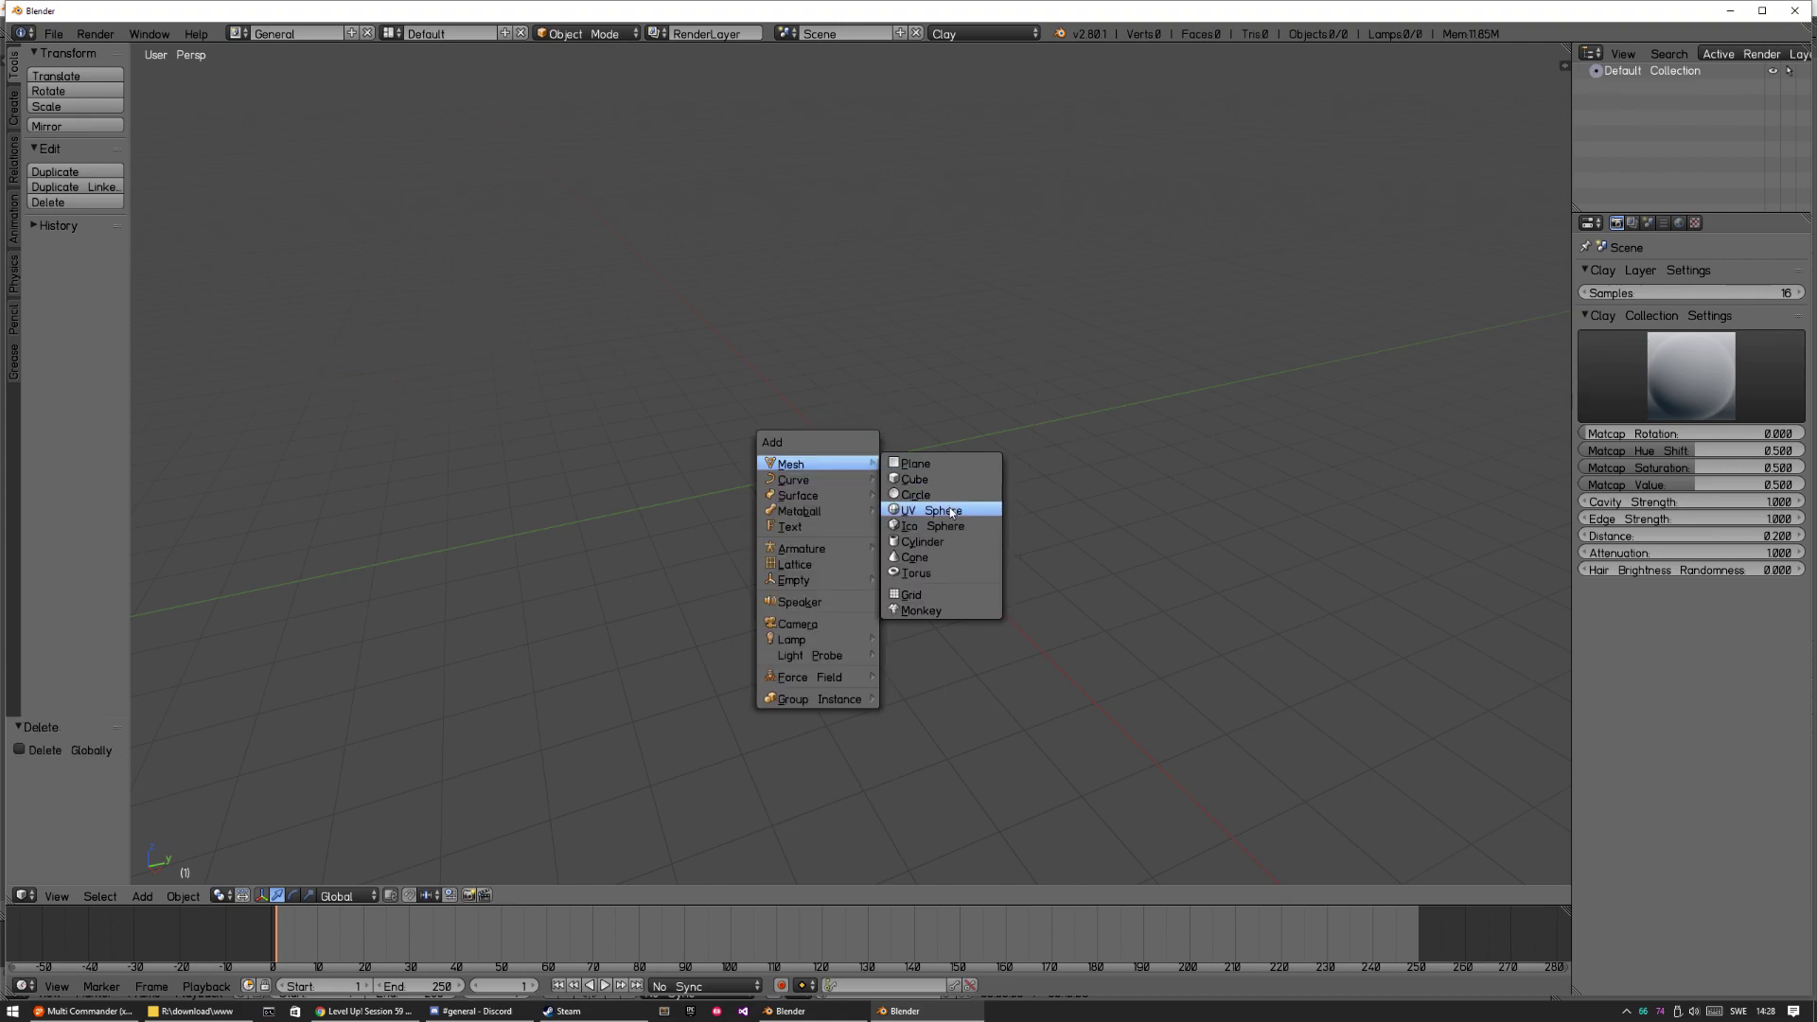
click(943, 514)
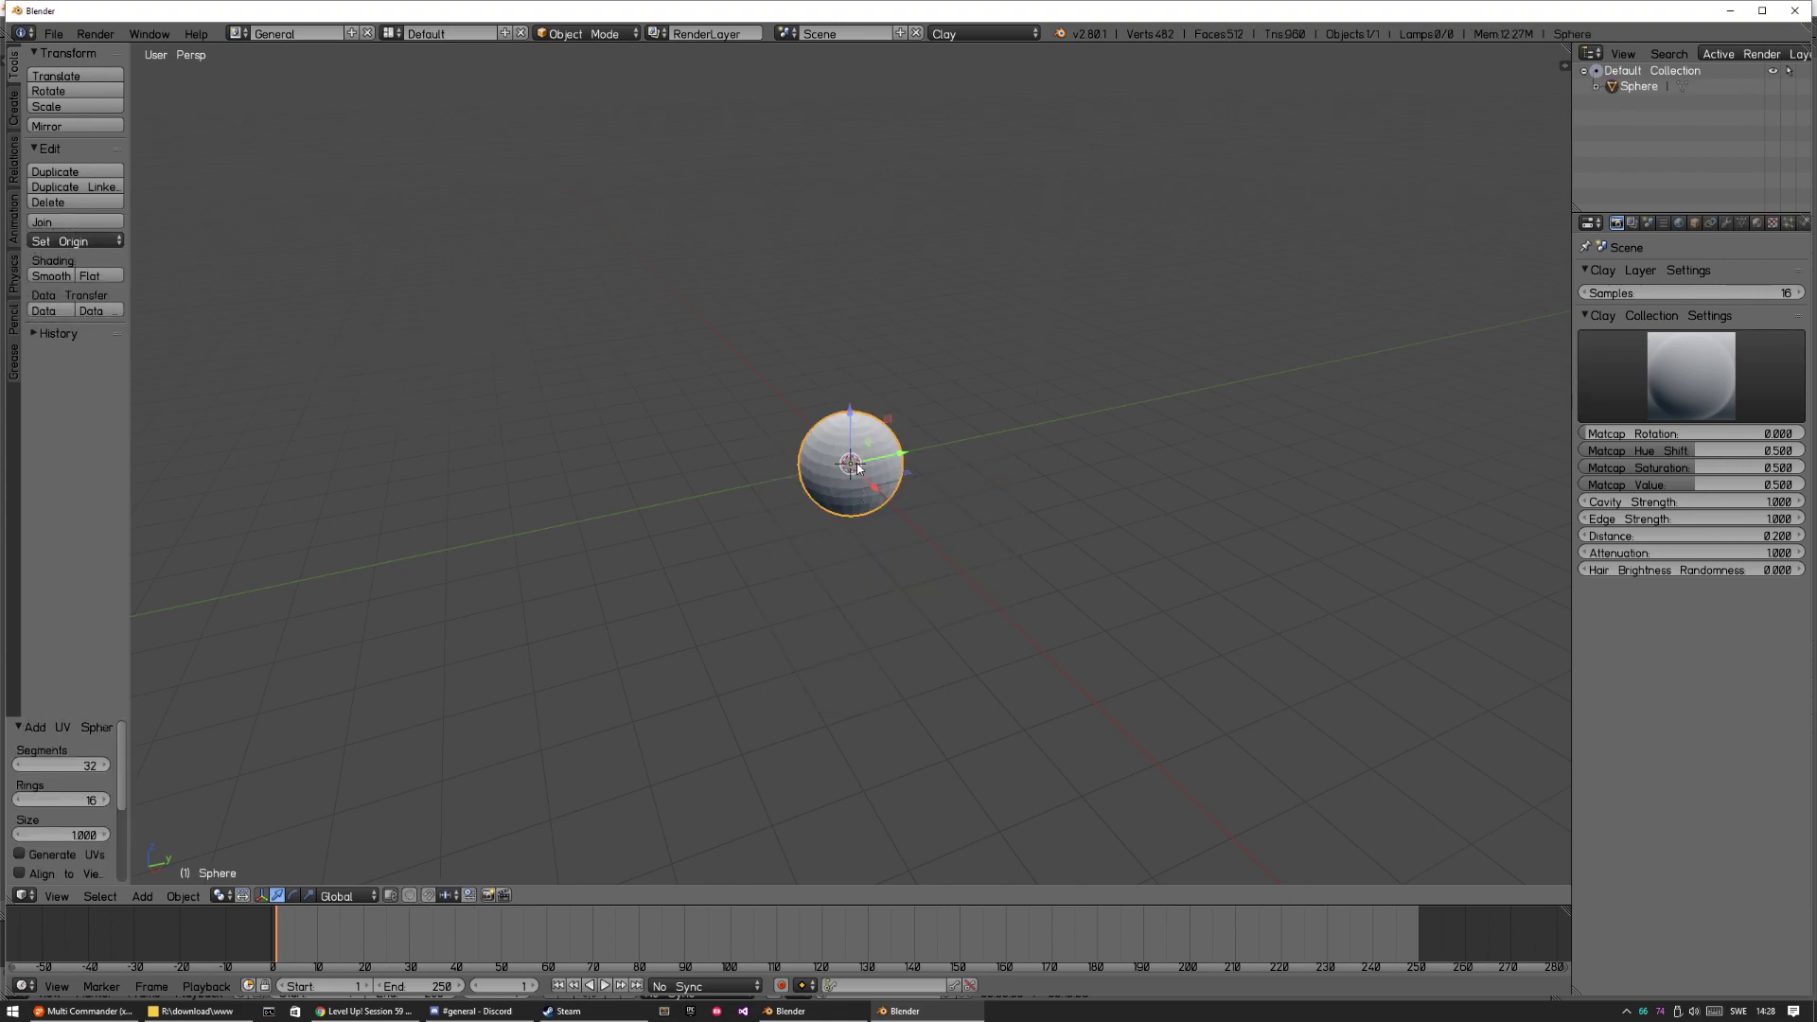
text(s4)
key(Return)
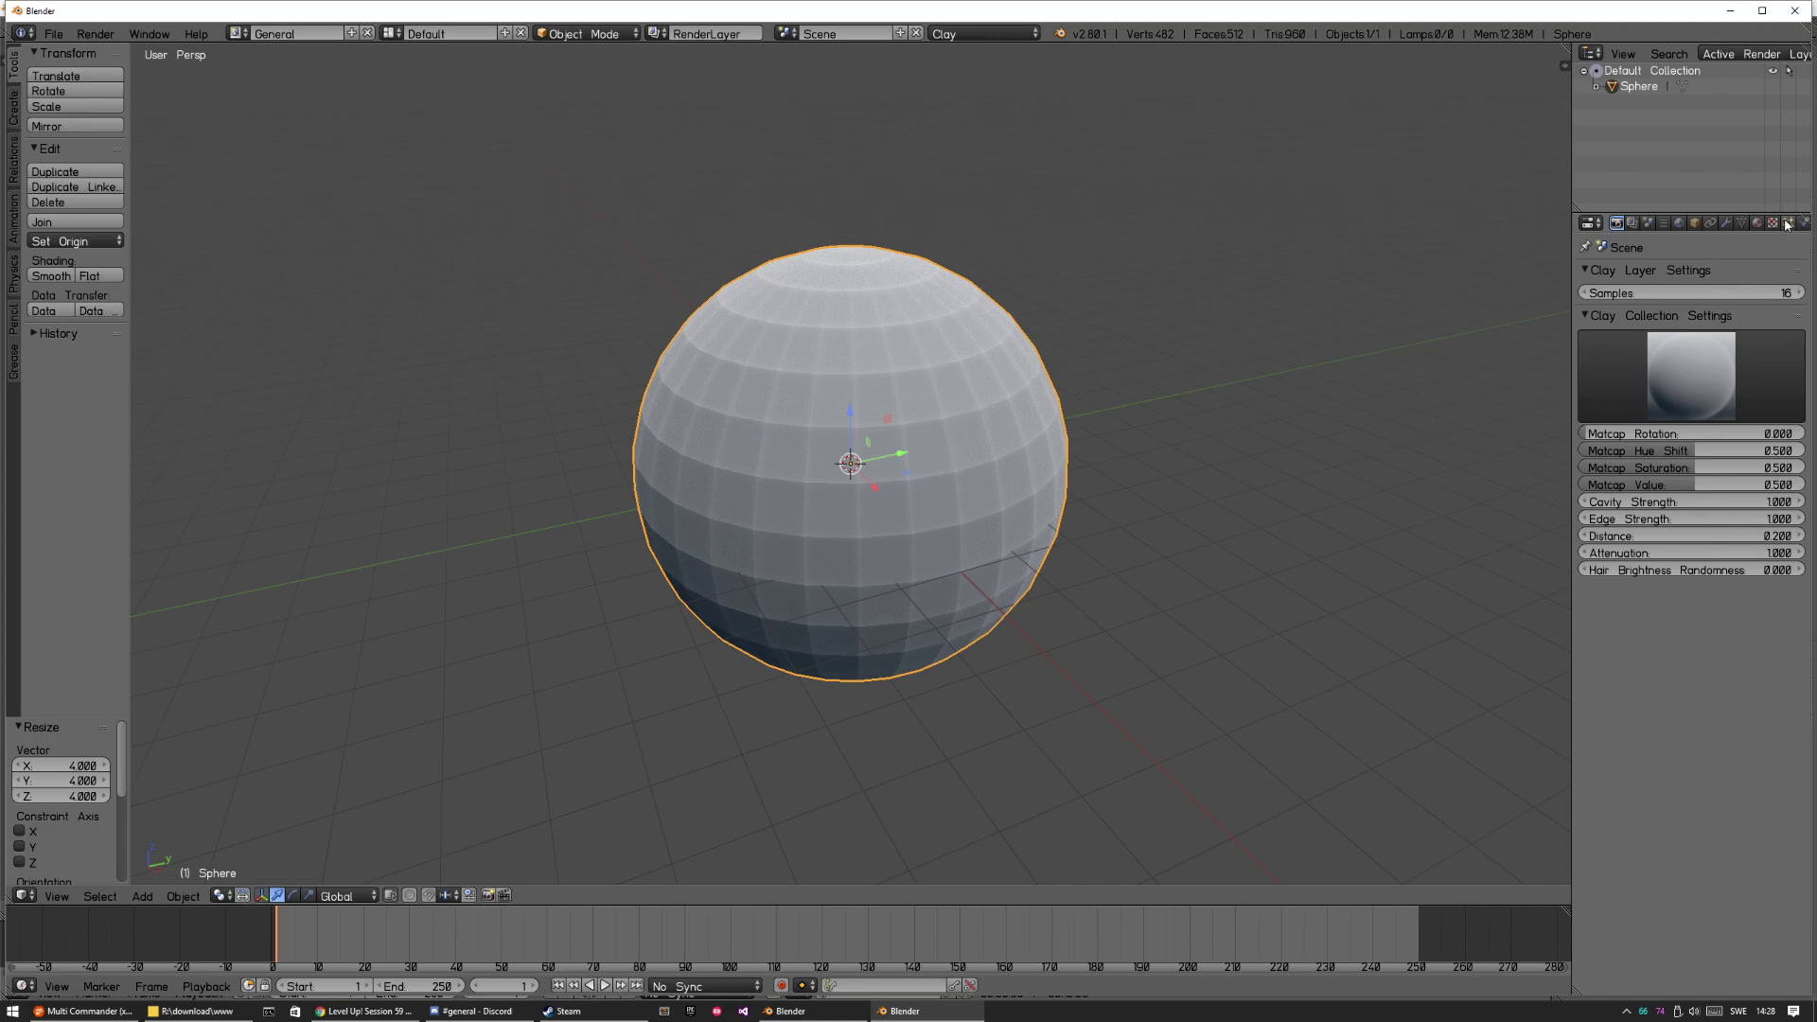
click(1787, 225)
click(1783, 274)
Enter 5000 as the emission number, switch particle type to Hair, and set hair length 1.
double_click(1684, 390)
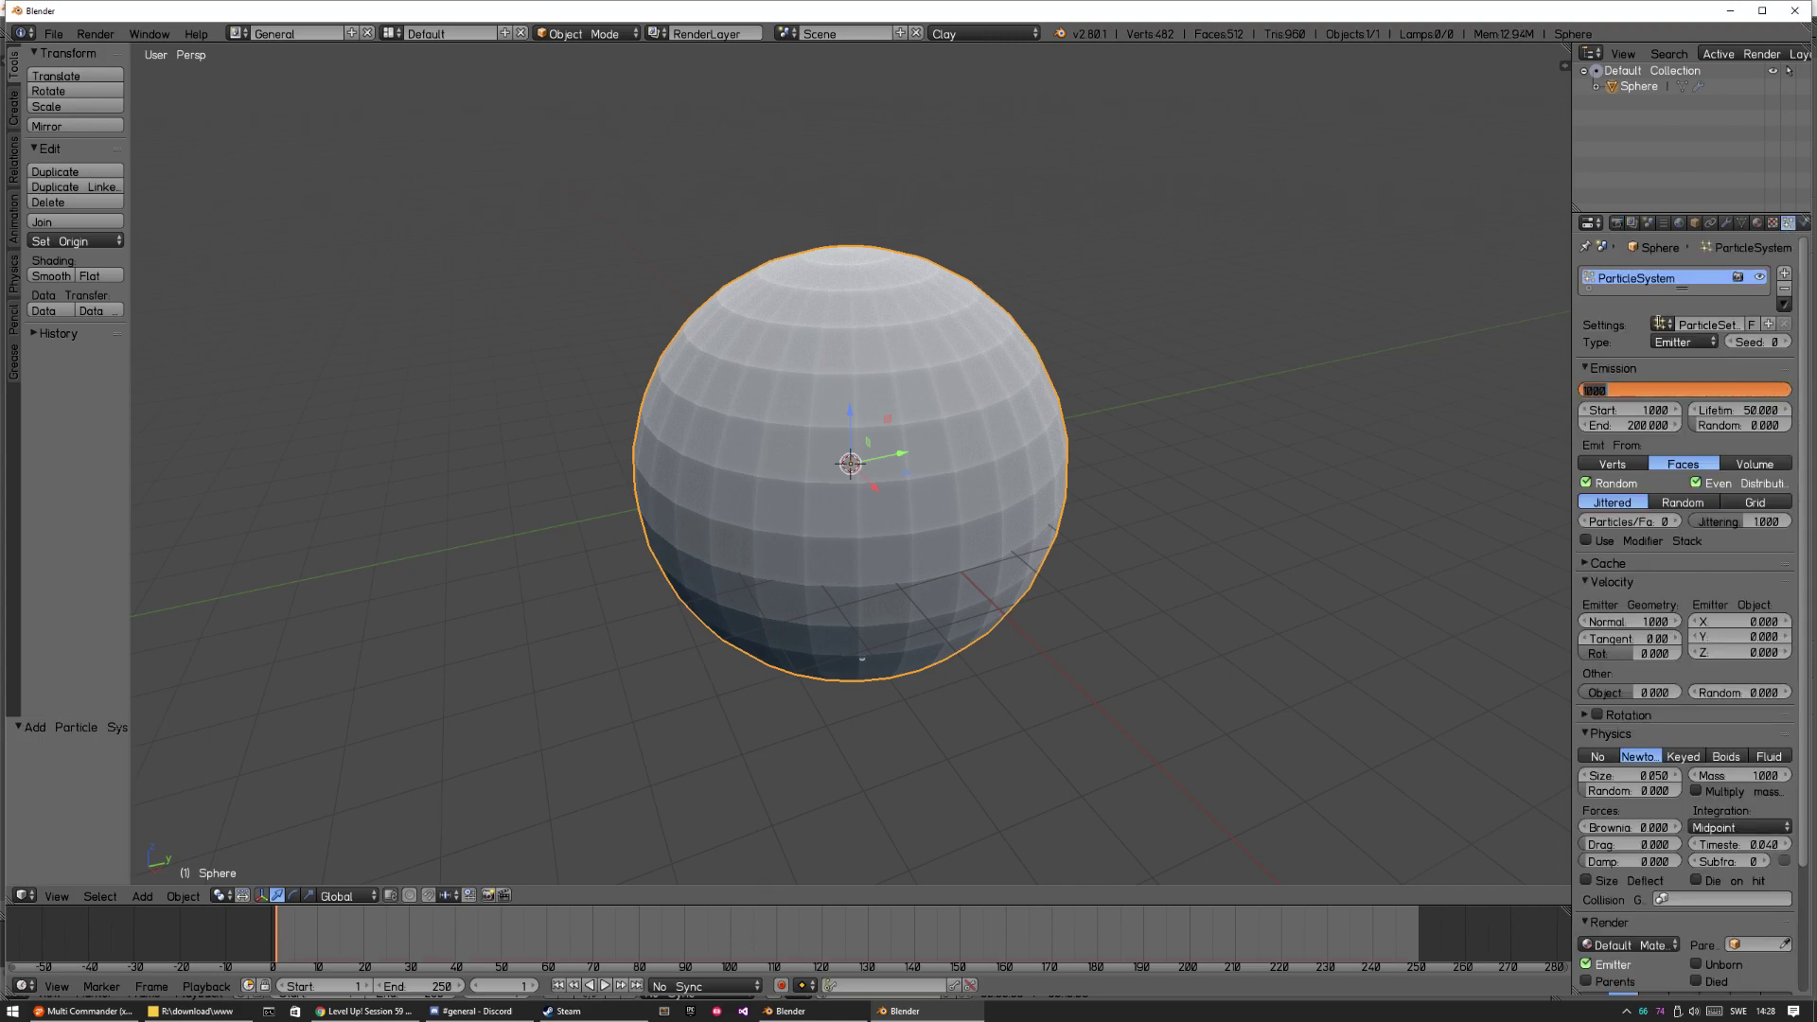
text(500)
key(Return)
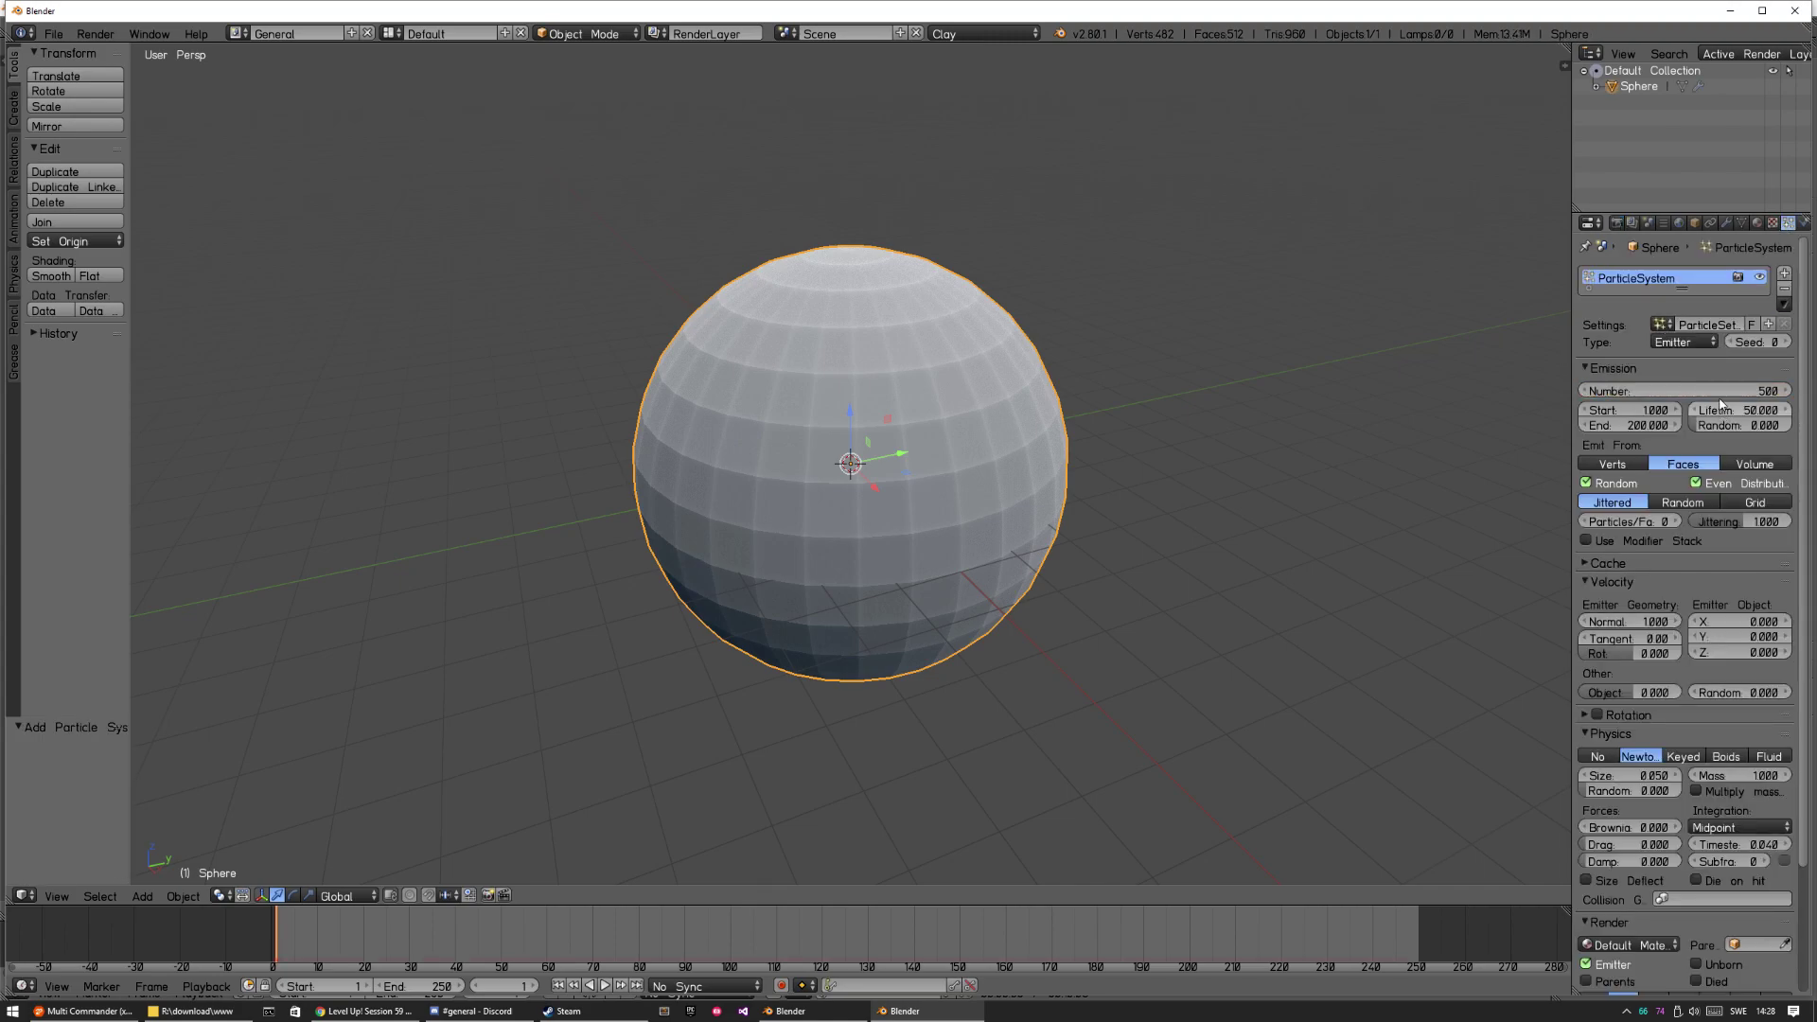
double_click(1684, 391)
text(0)
key(Return)
click(1683, 343)
click(1685, 305)
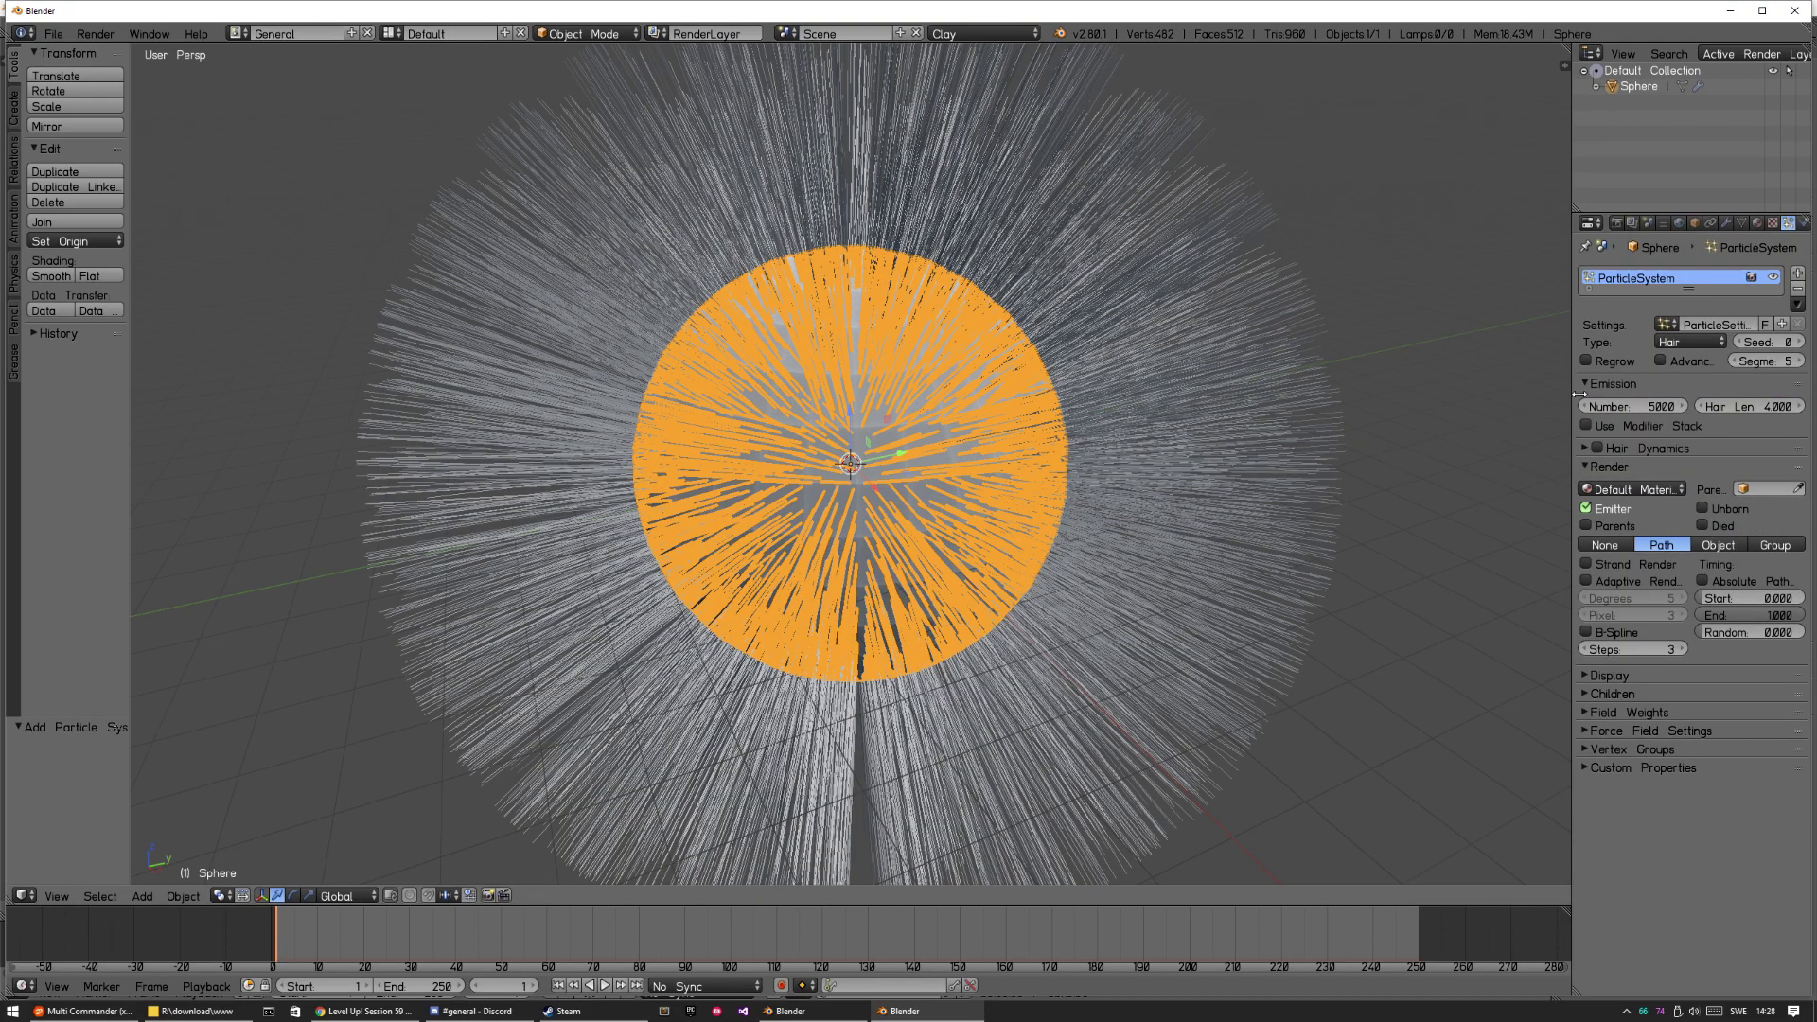
text(1)
key(Return)
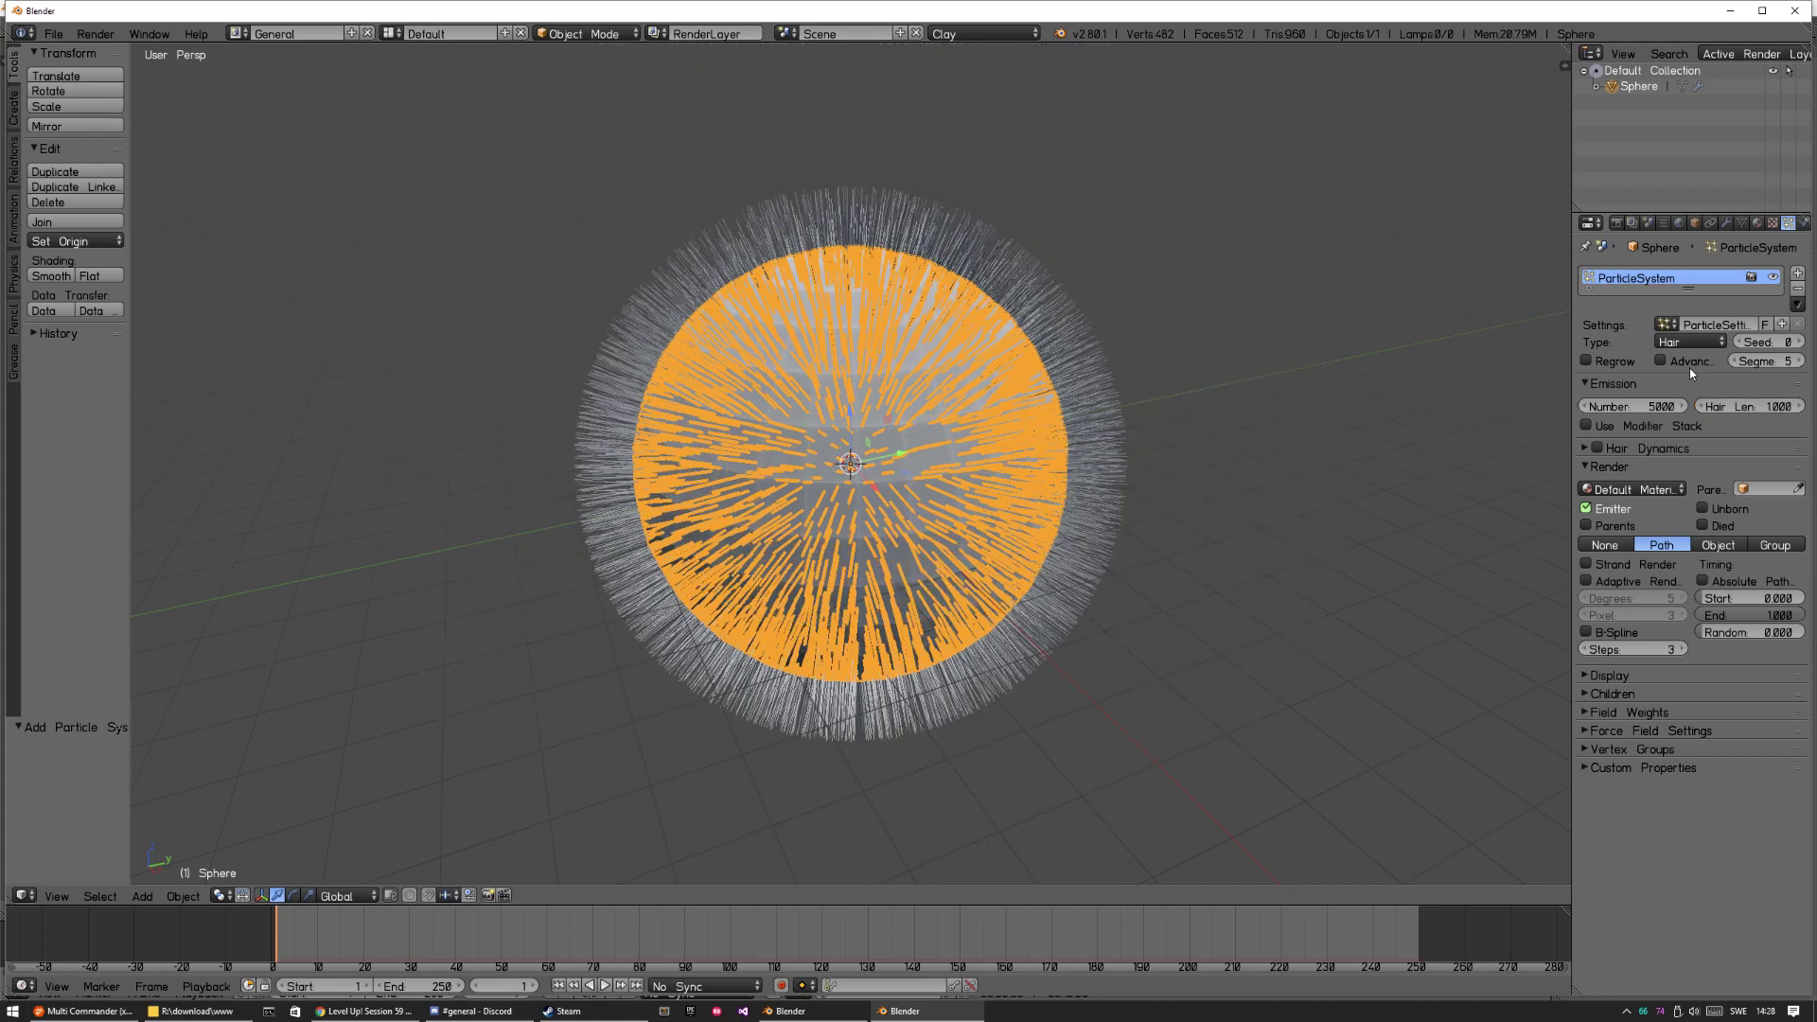
Enable Interpolated children and add uniform roughness to the child hair.
ctrl+click(1625, 678)
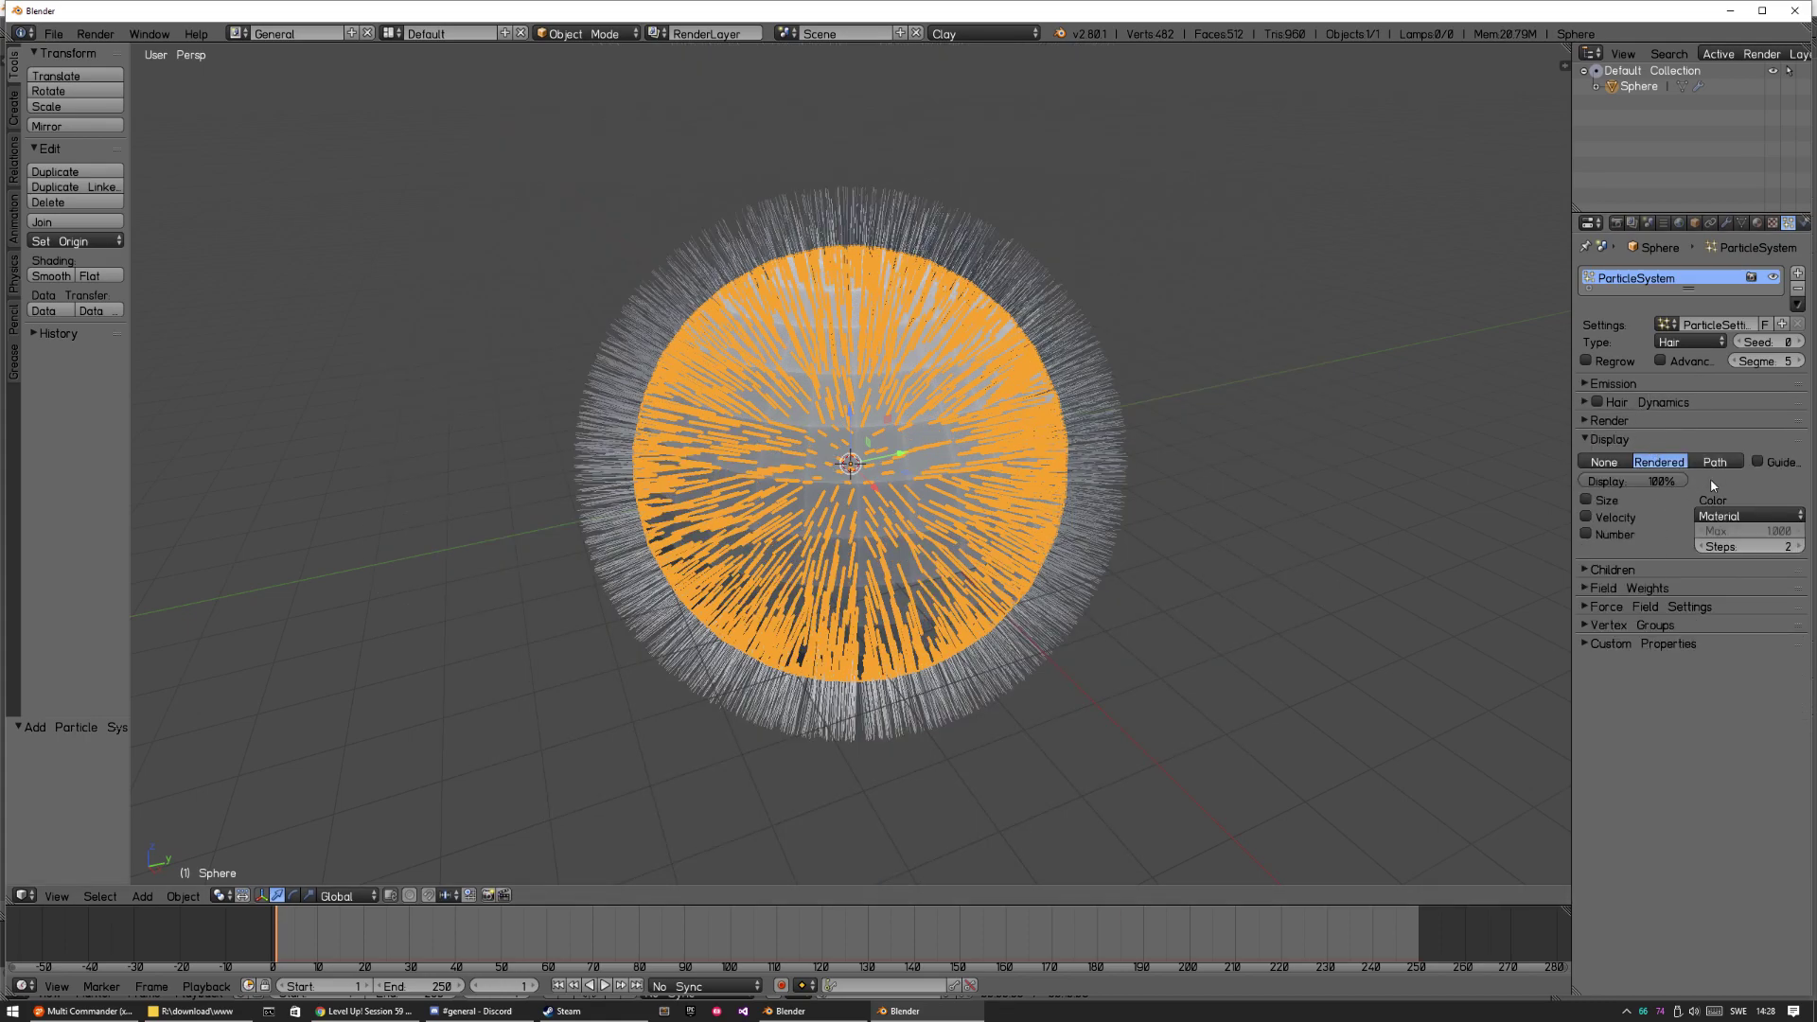
click(1615, 568)
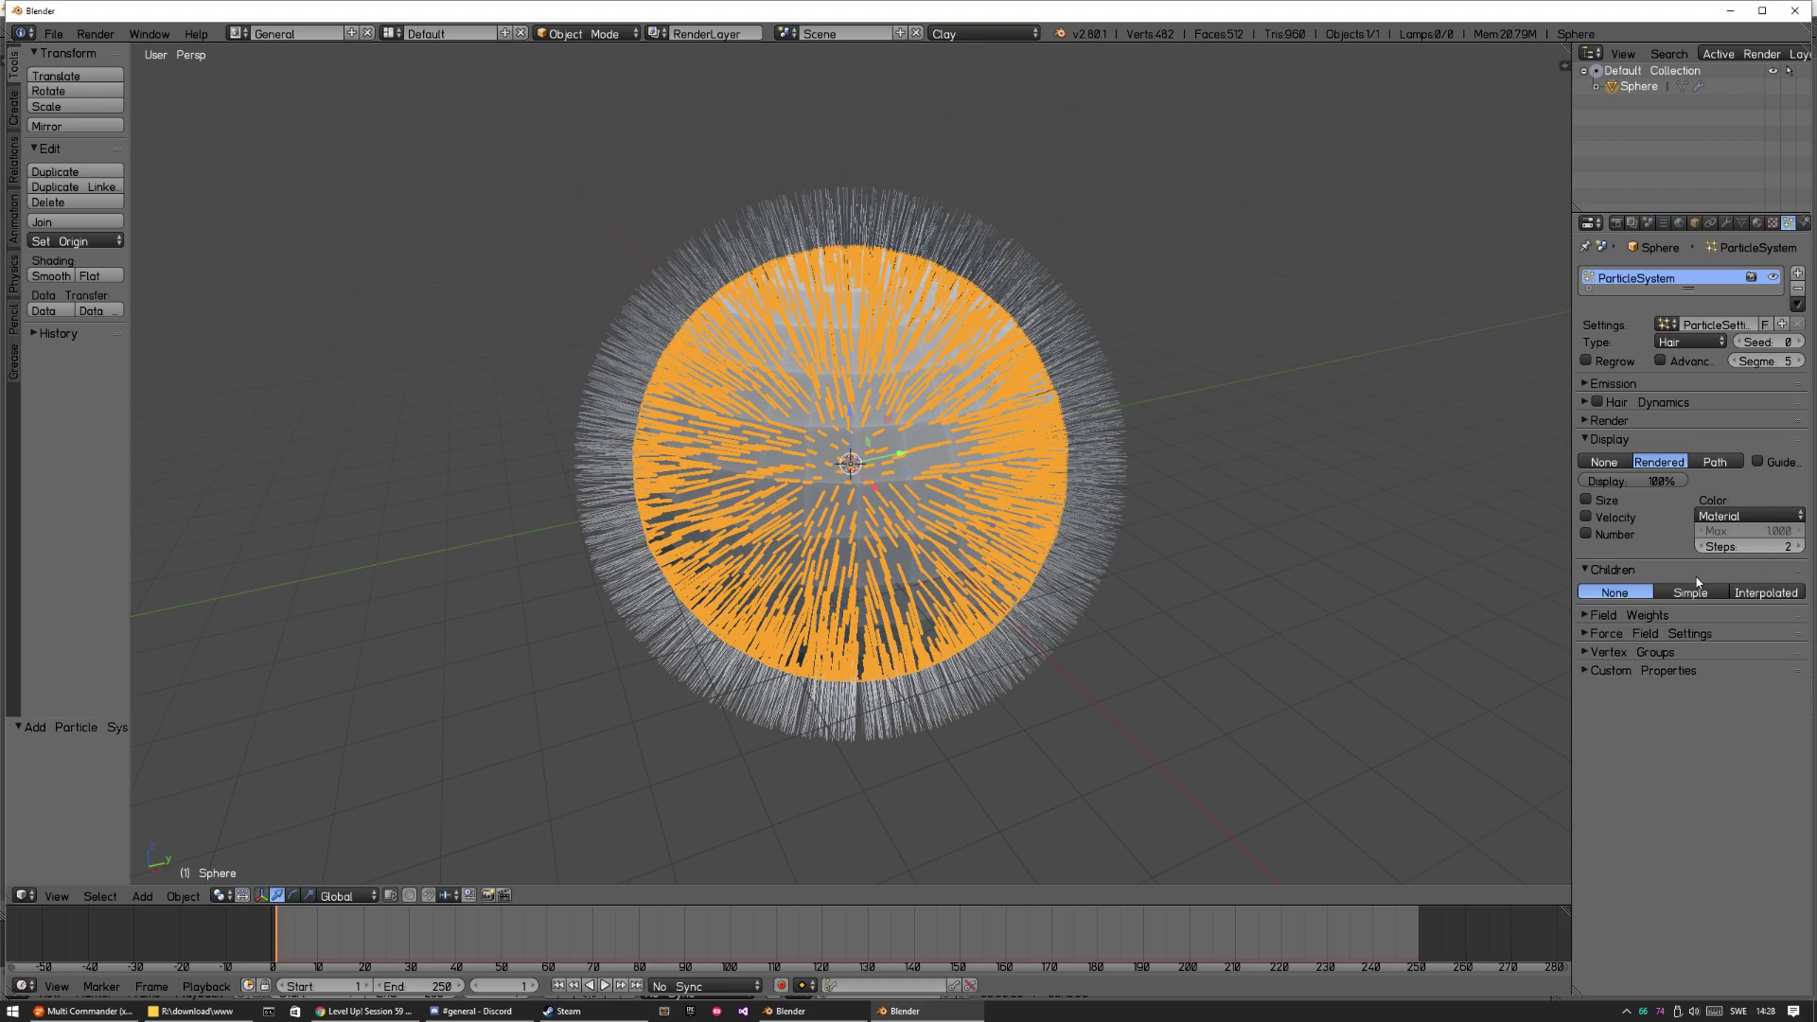
click(1765, 592)
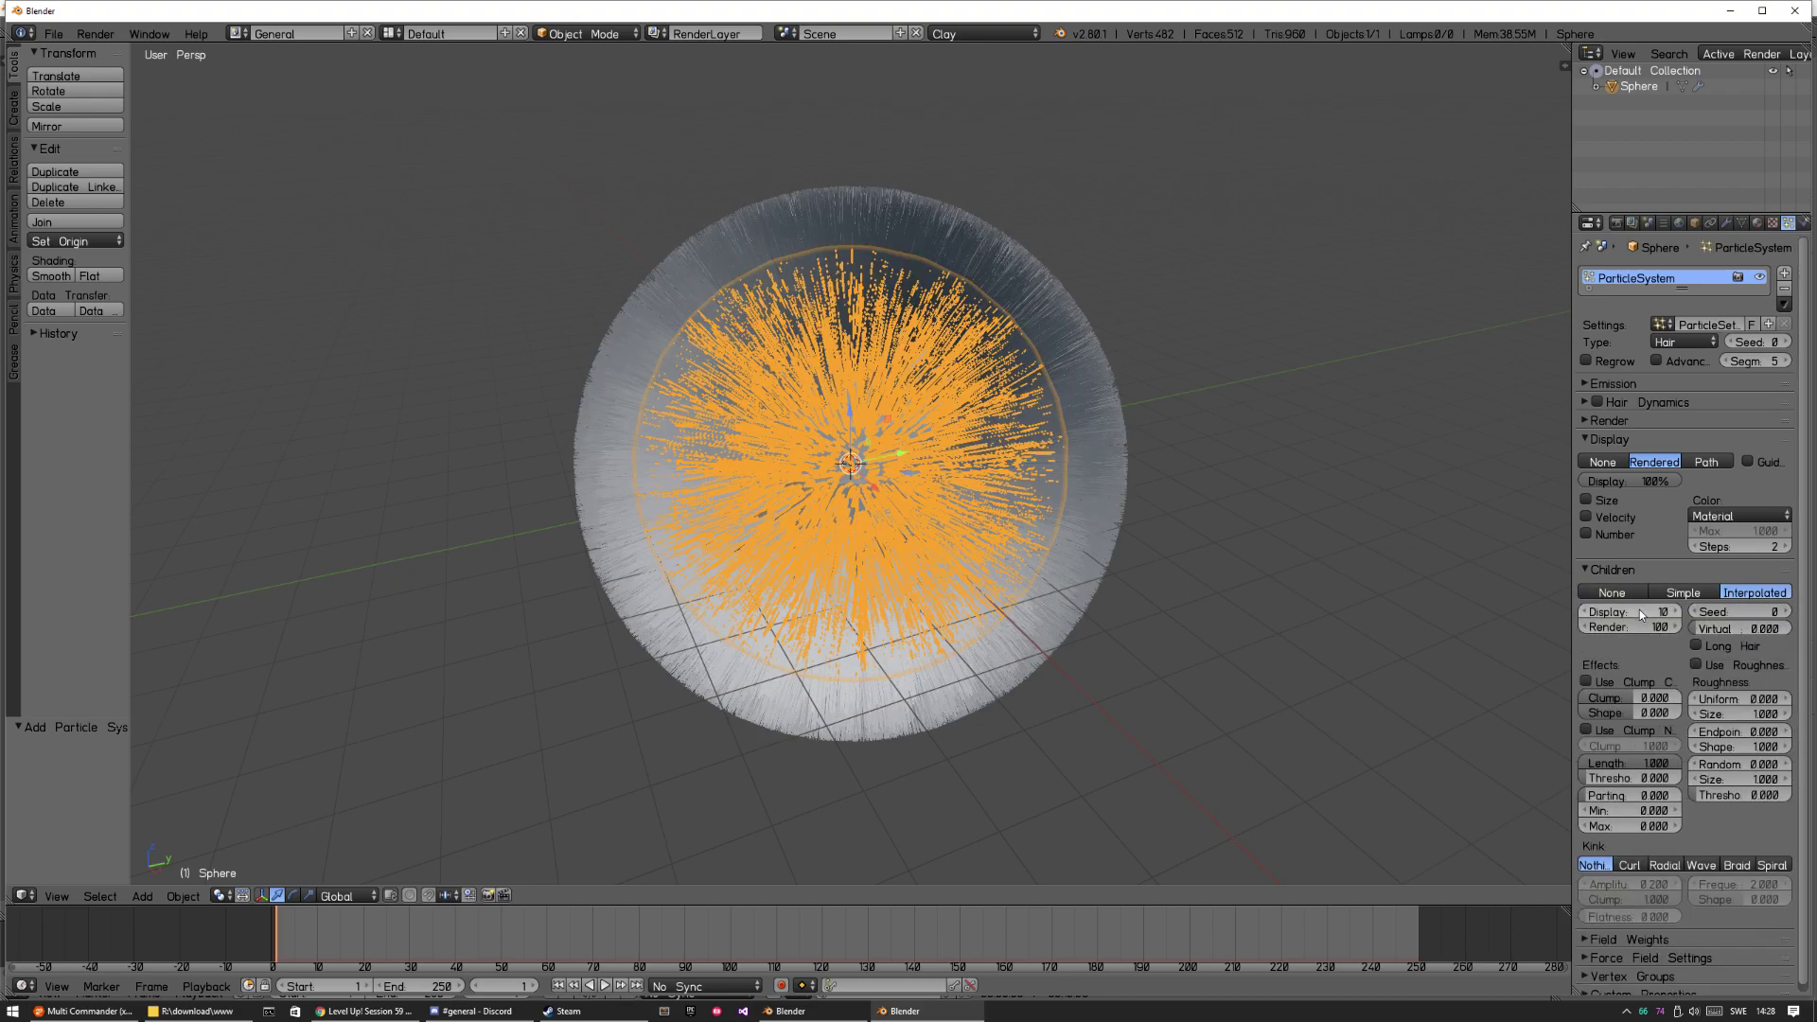
drag(1738, 698, 1798, 710)
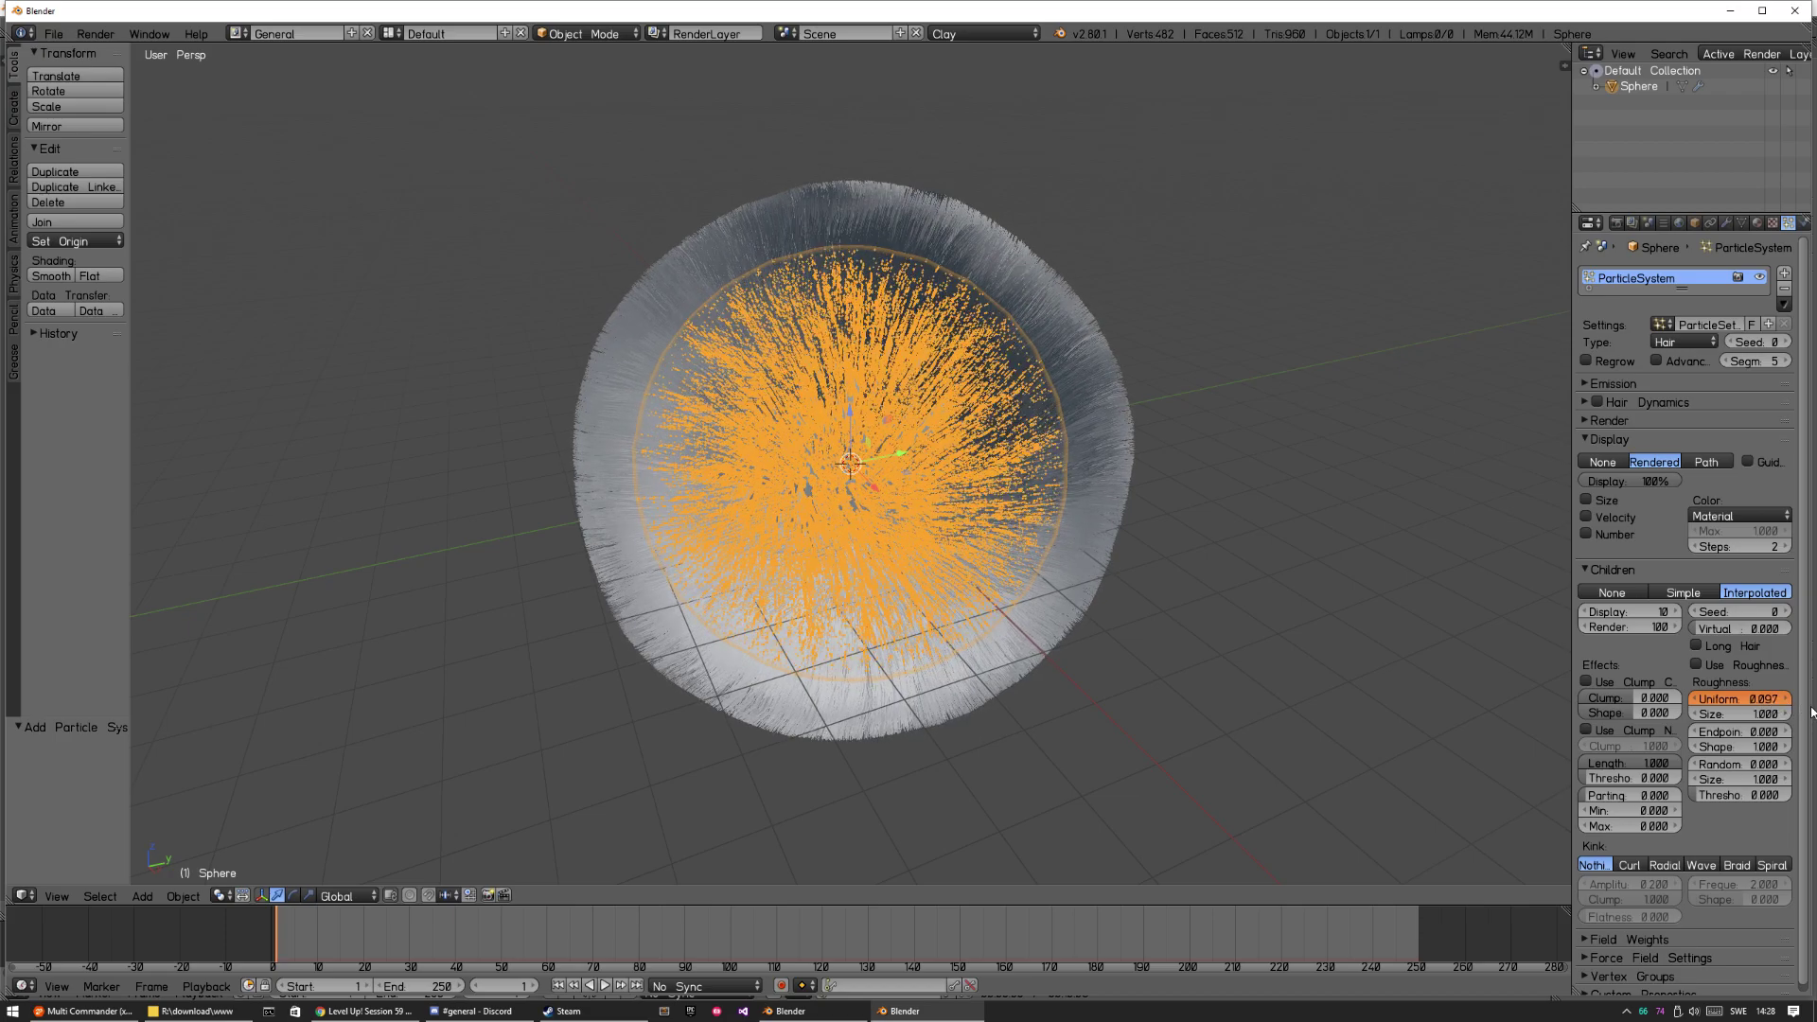
Deselect the sphere, adjust uniform roughness, and add random roughness to the hair.
key(a)
mouse_move(1101, 489)
middle_down()
mouse_move(1162, 541)
mouse_move(1427, 591)
middle_up()
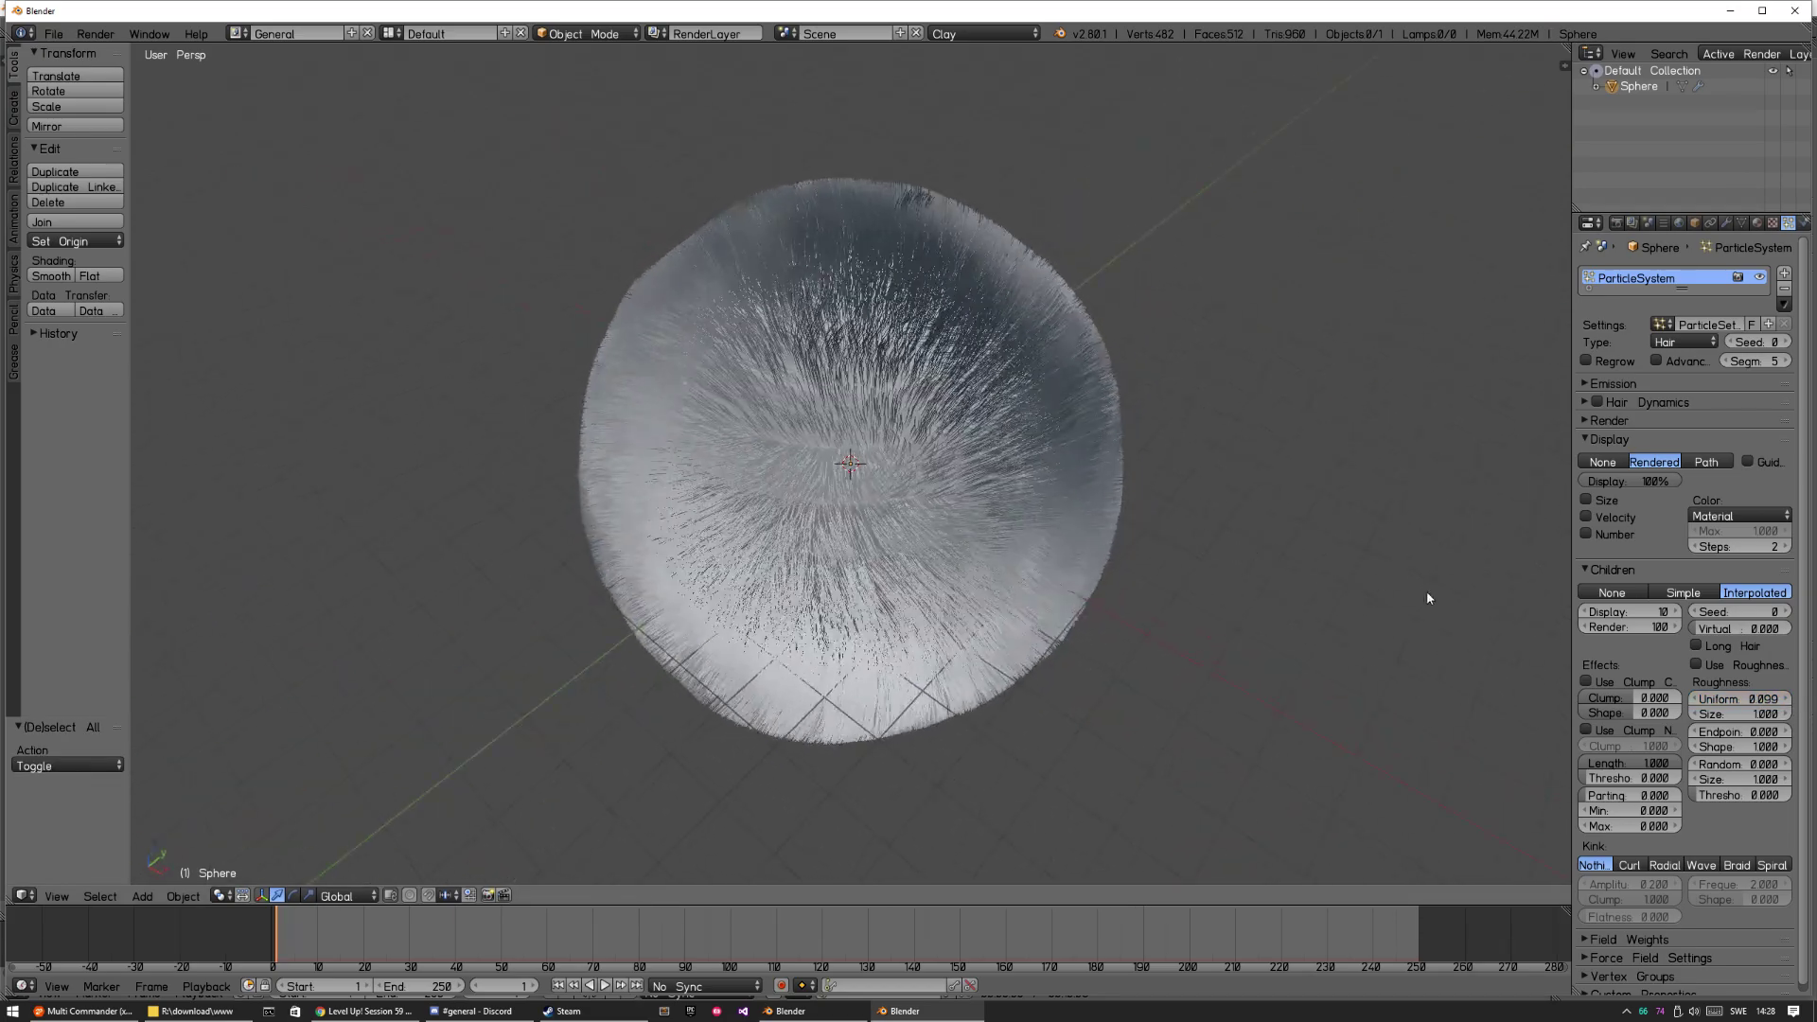
drag(1743, 697, 1743, 697)
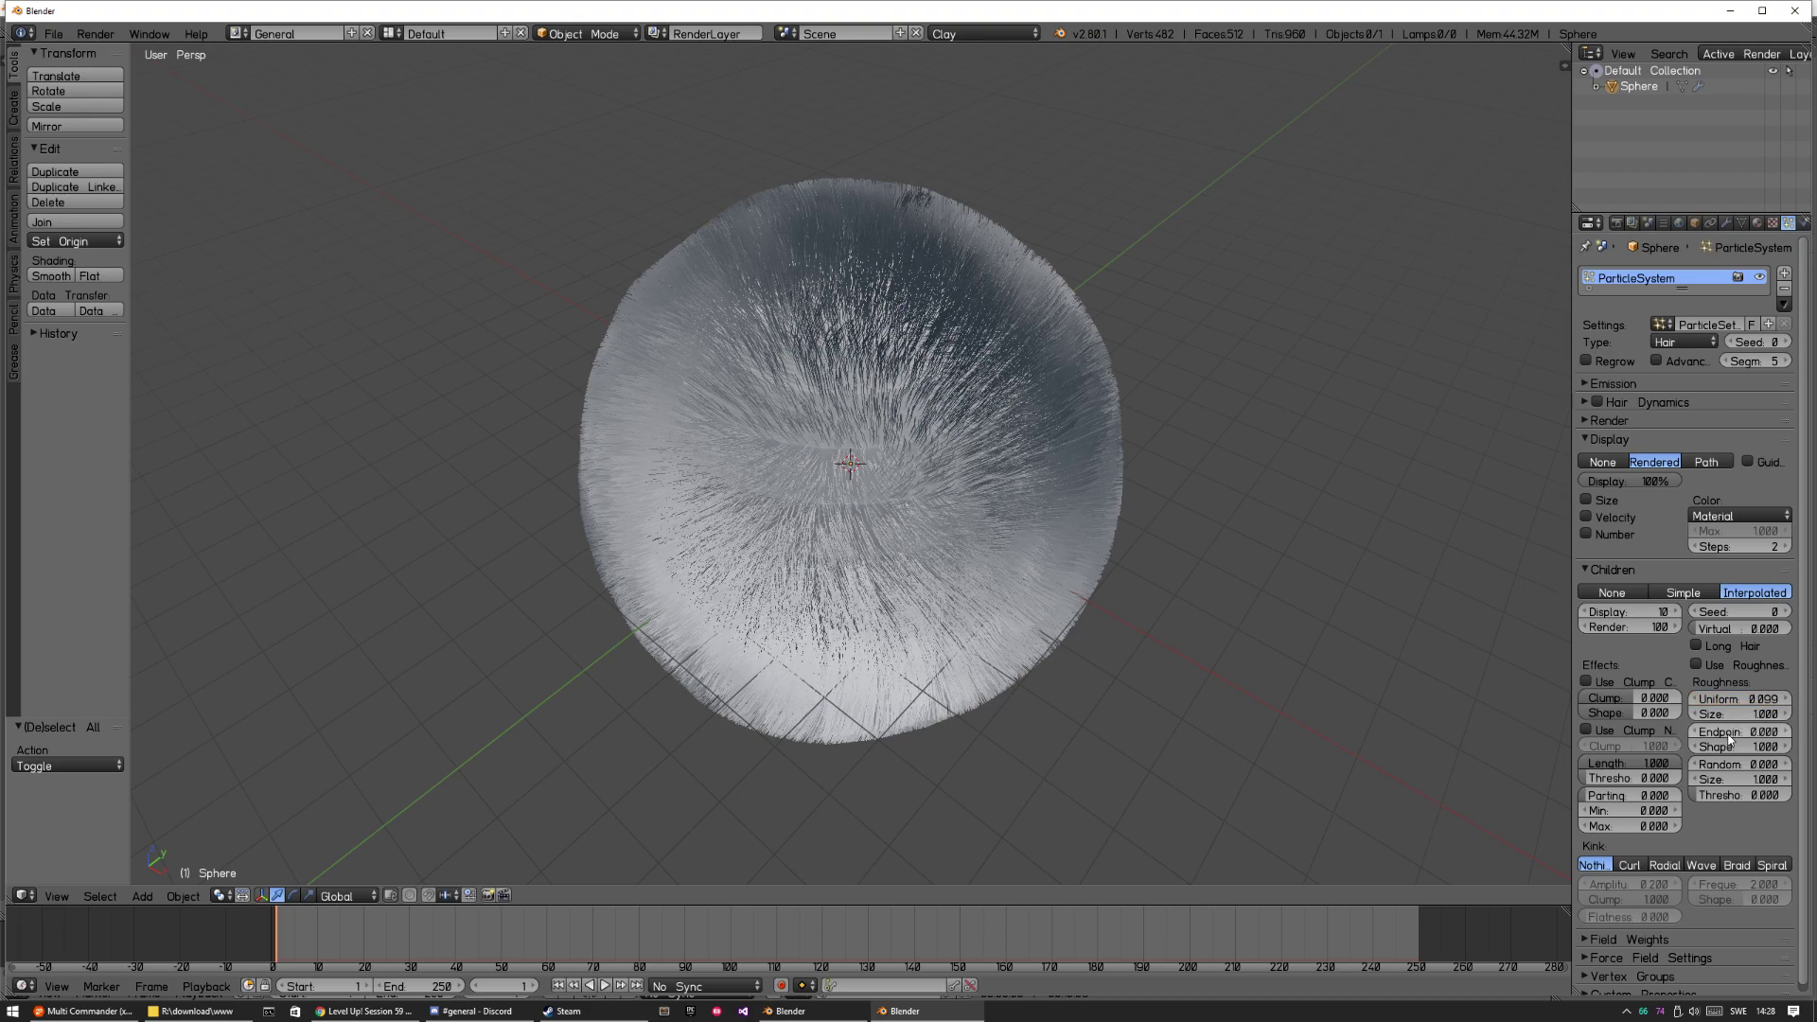
mouse_move(1746, 764)
mouse_down()
mouse_move(1771, 765)
mouse_move(1725, 715)
mouse_move(1756, 697)
mouse_up()
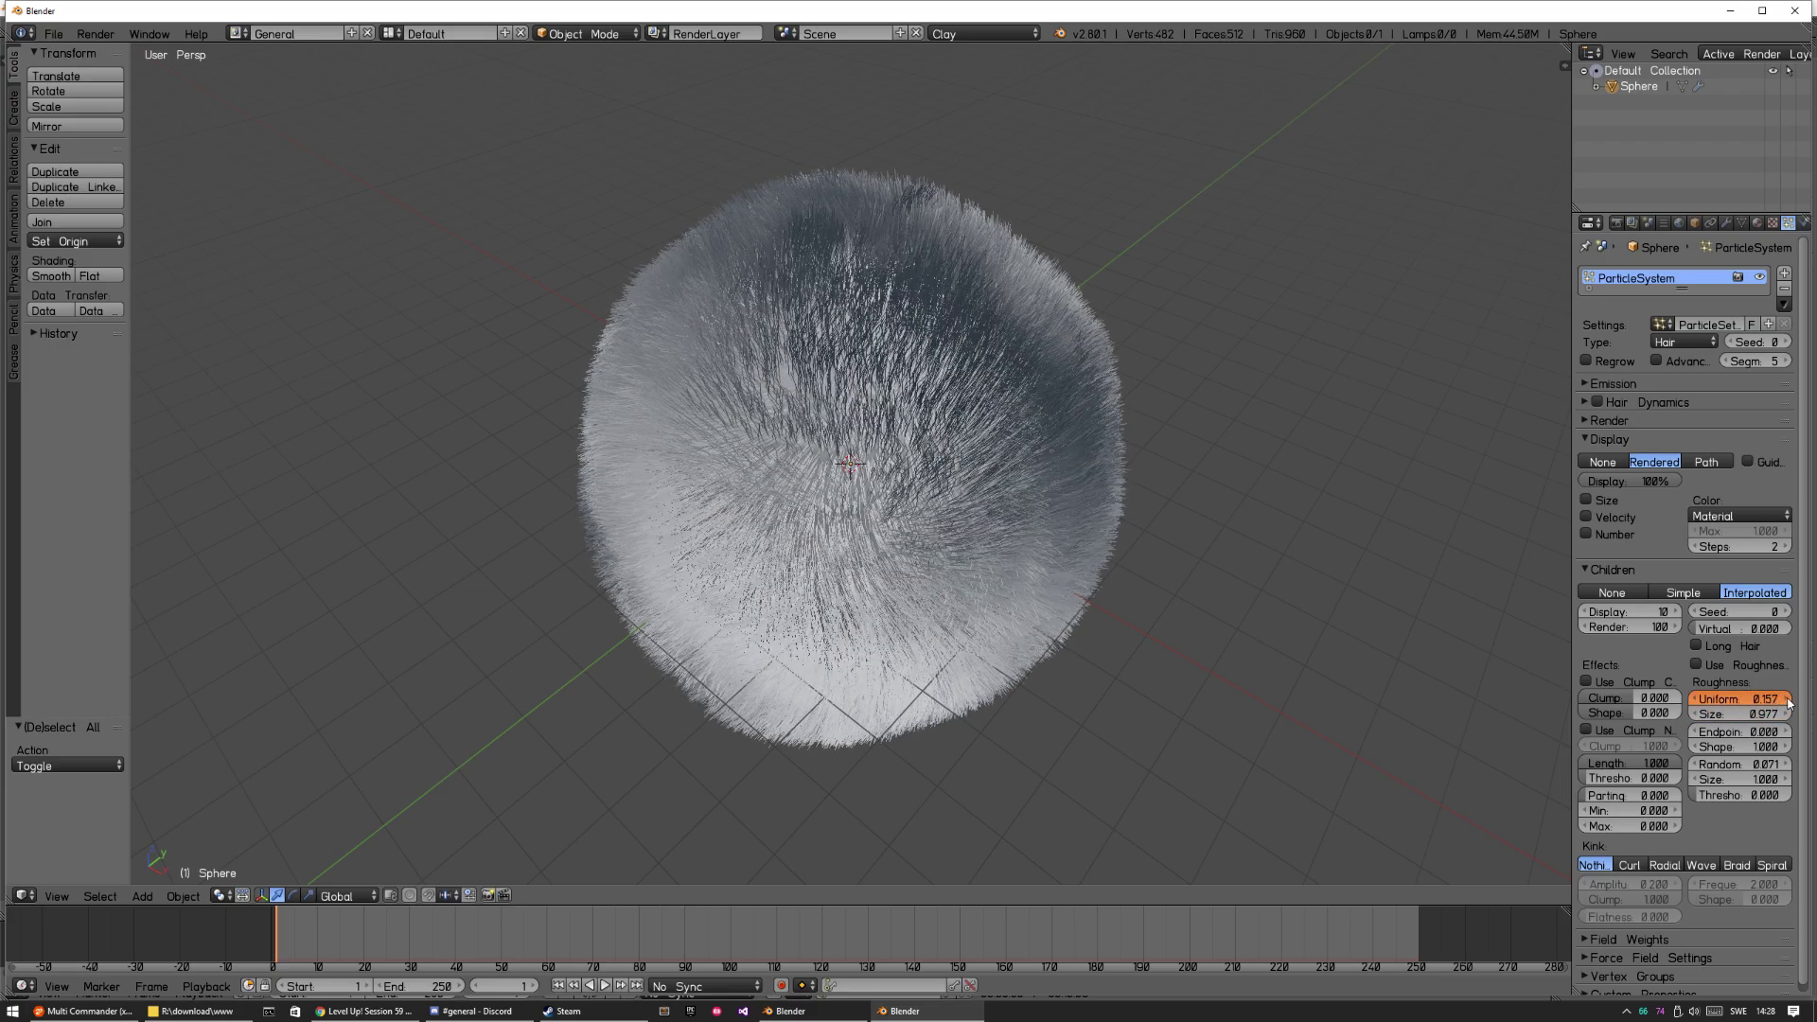
middle_drag(1133, 505, 1041, 420)
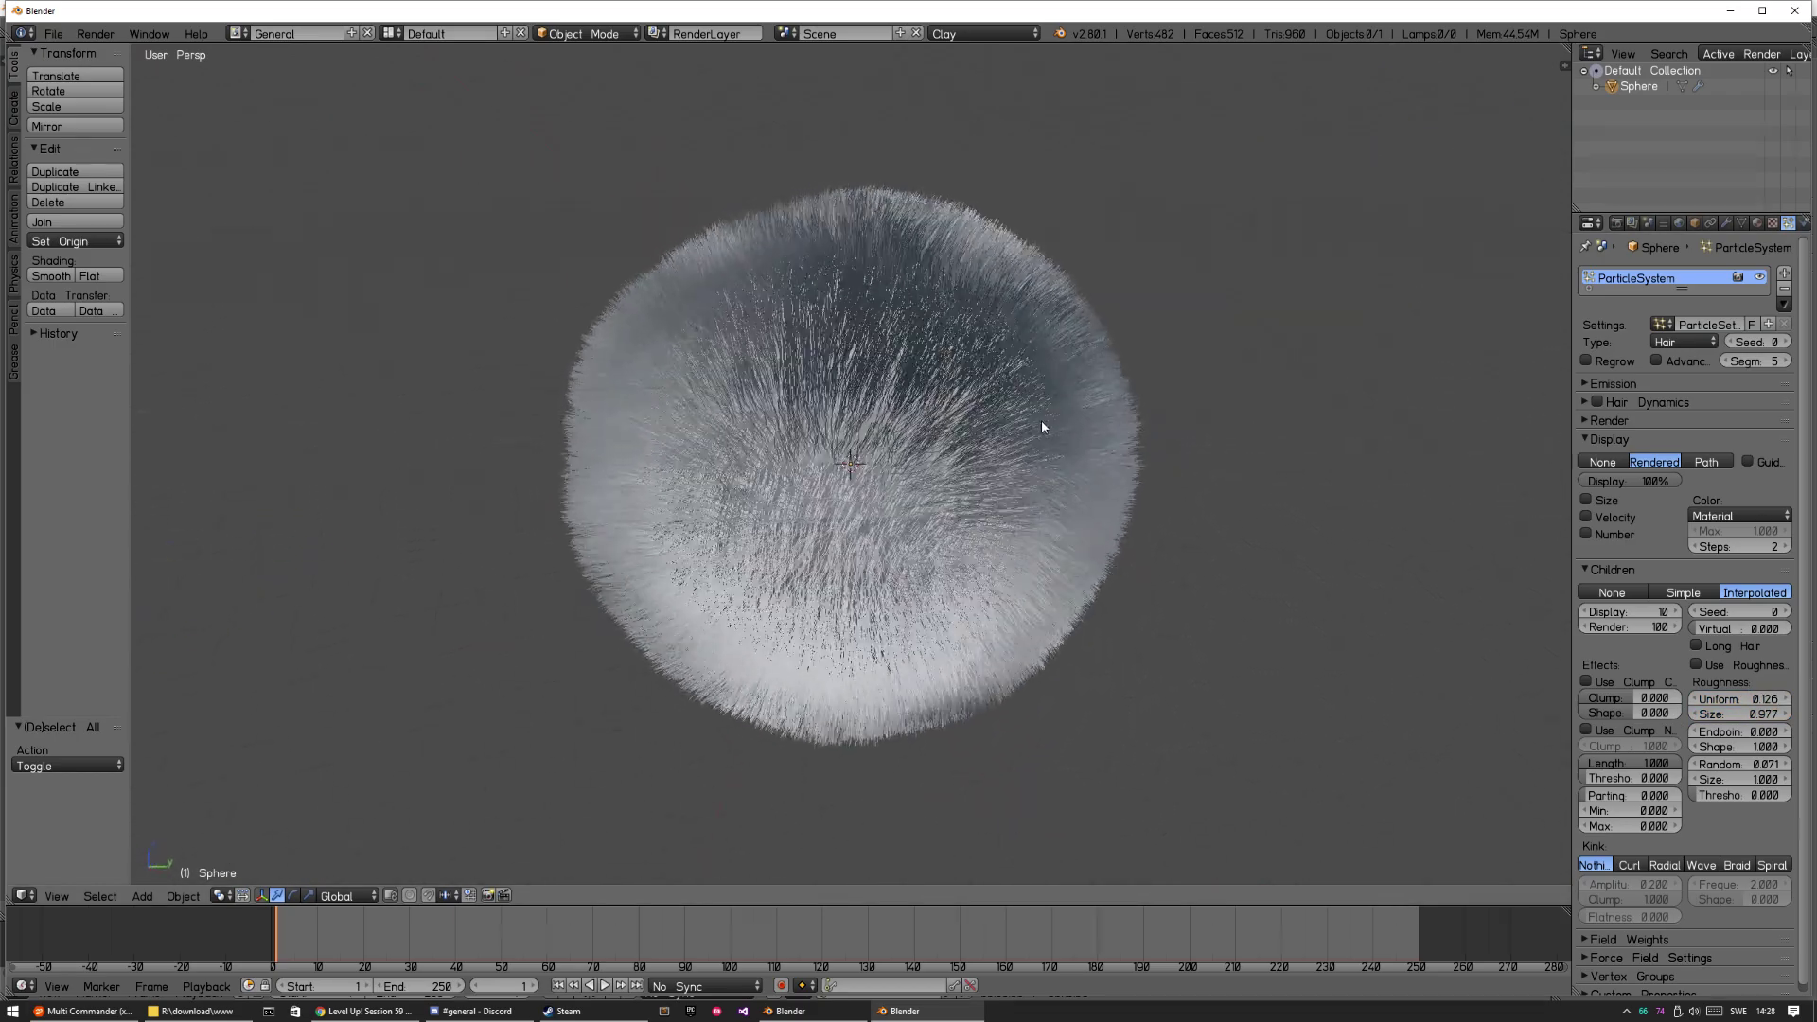
Set children display to 100 and orbit around the dense furry sphere.
click(1665, 612)
text(100)
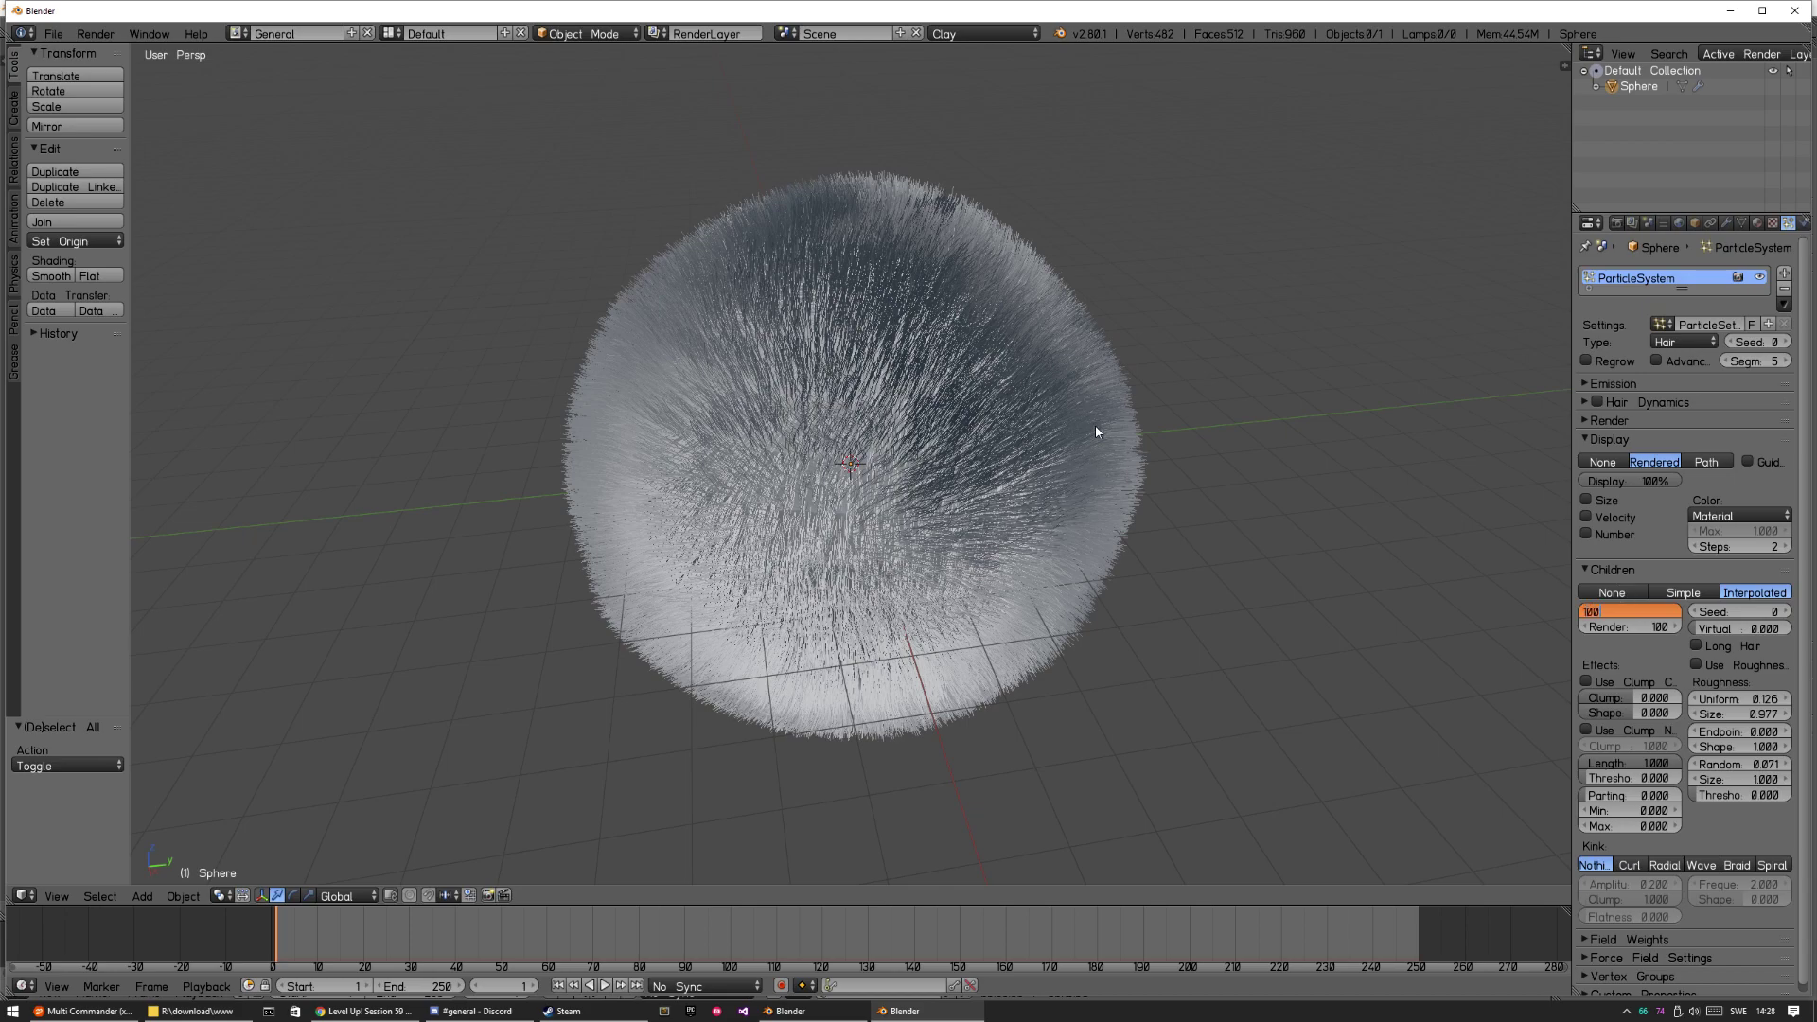
key(Return)
middle_drag(999, 431, 935, 480)
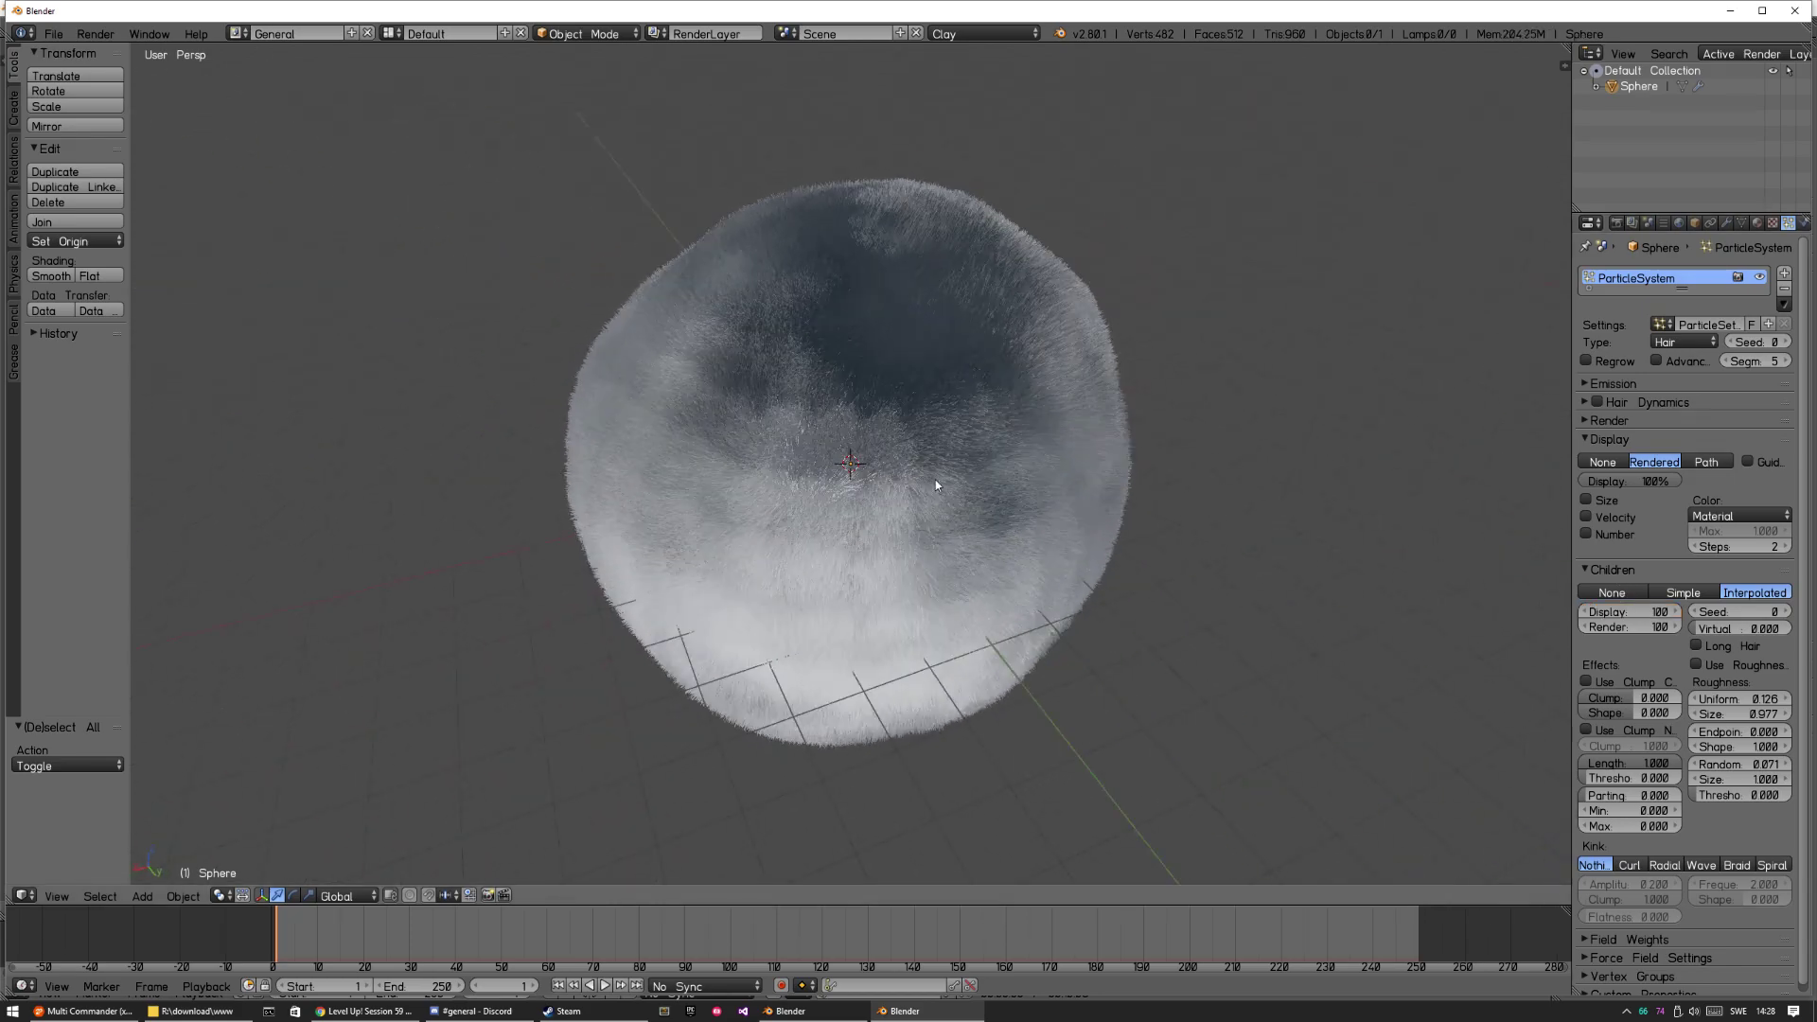
scroll(1104, 399, up, 3)
scroll(985, 551, down, 3)
scroll(986, 552, down, 2)
mouse_move(1051, 475)
middle_down()
mouse_move(973, 452)
mouse_move(901, 574)
mouse_move(1183, 487)
mouse_move(854, 540)
mouse_move(984, 462)
mouse_move(856, 500)
mouse_move(1133, 453)
mouse_move(934, 554)
mouse_move(909, 512)
middle_up()
scroll(983, 461, up, 2)
scroll(982, 461, down, 1)
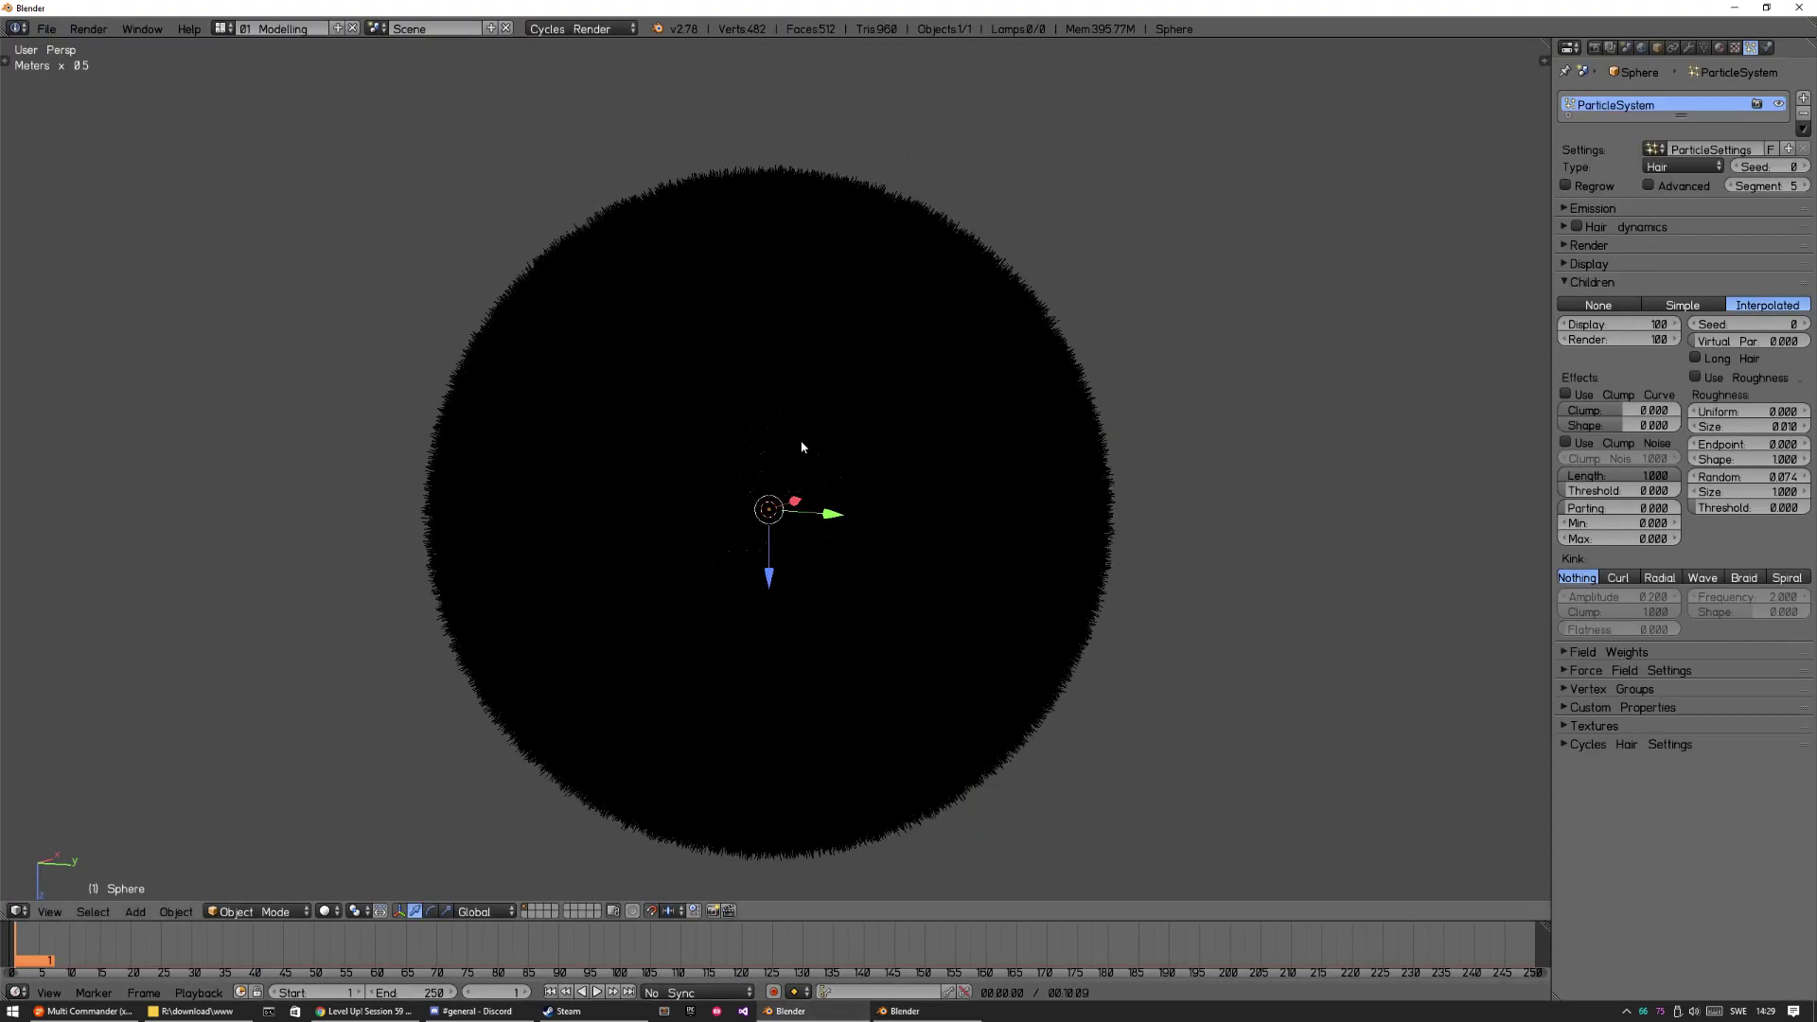
mouse_move(874, 490)
middle_down()
mouse_move(999, 510)
mouse_move(1073, 405)
mouse_move(978, 432)
mouse_move(907, 508)
mouse_move(795, 540)
mouse_move(640, 534)
mouse_move(738, 512)
middle_up()
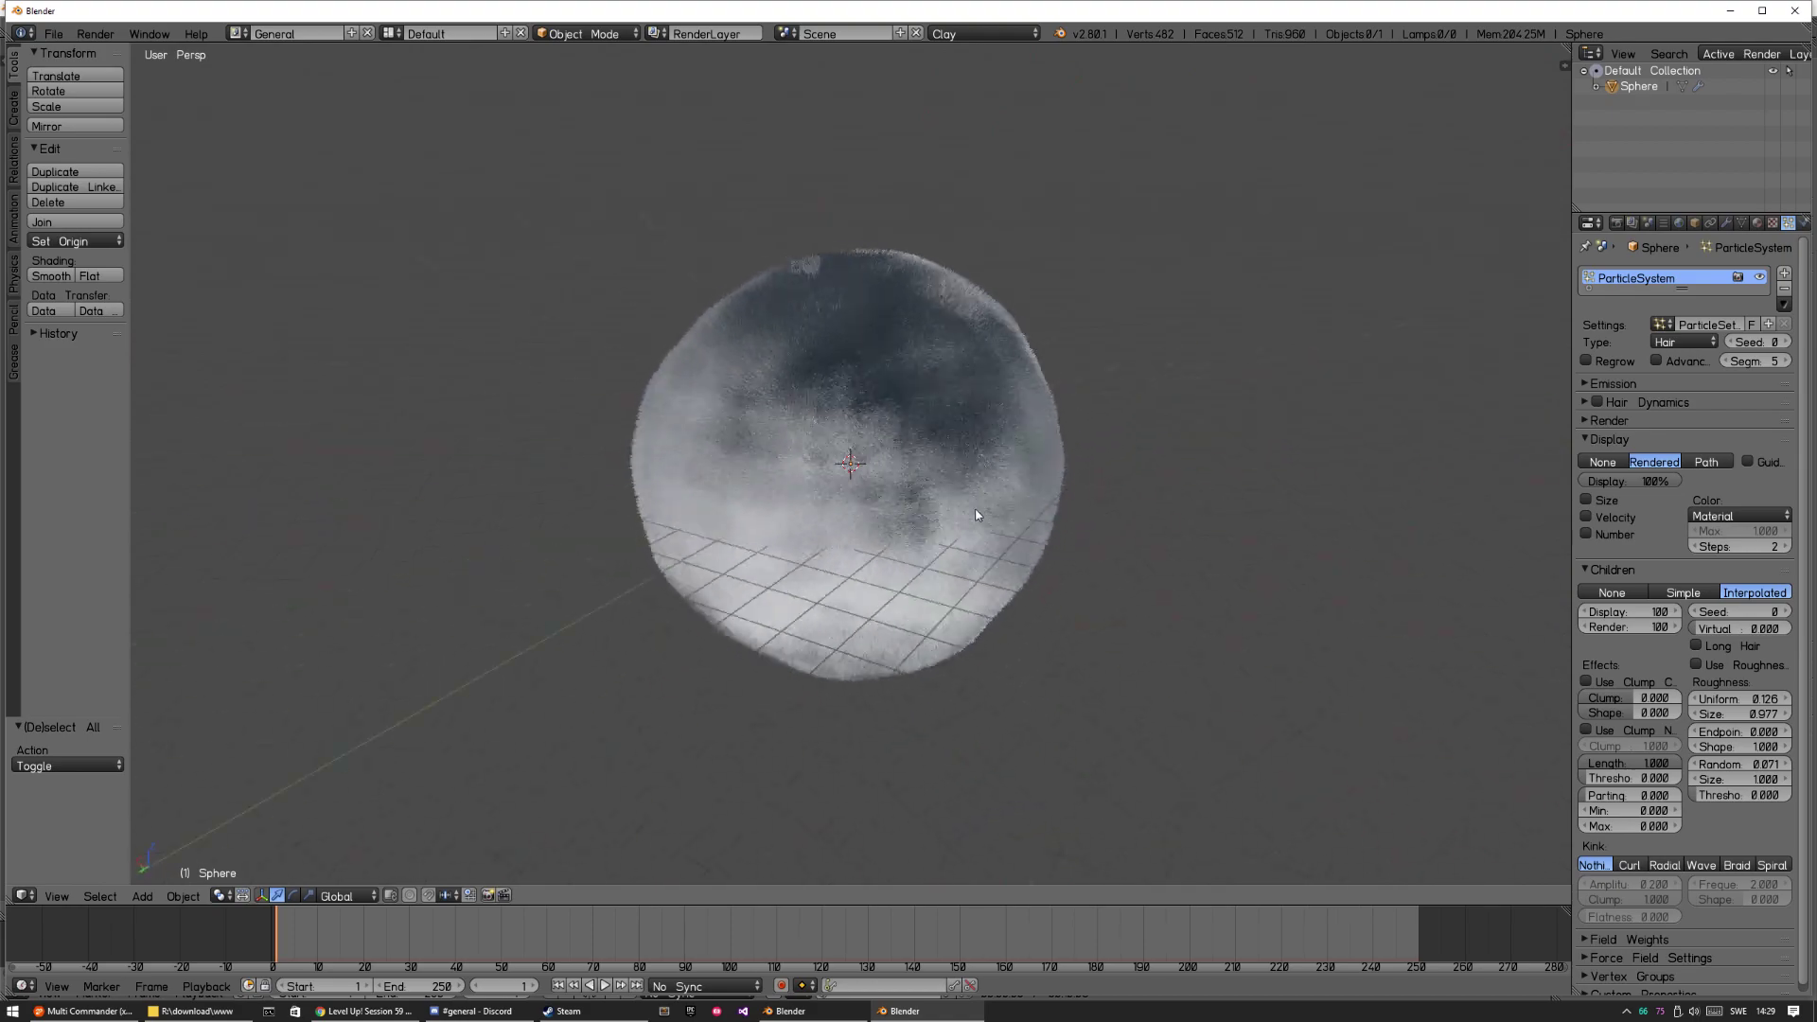
Raise the hair emission number to 10000.
middle_drag(820, 544, 1320, 479)
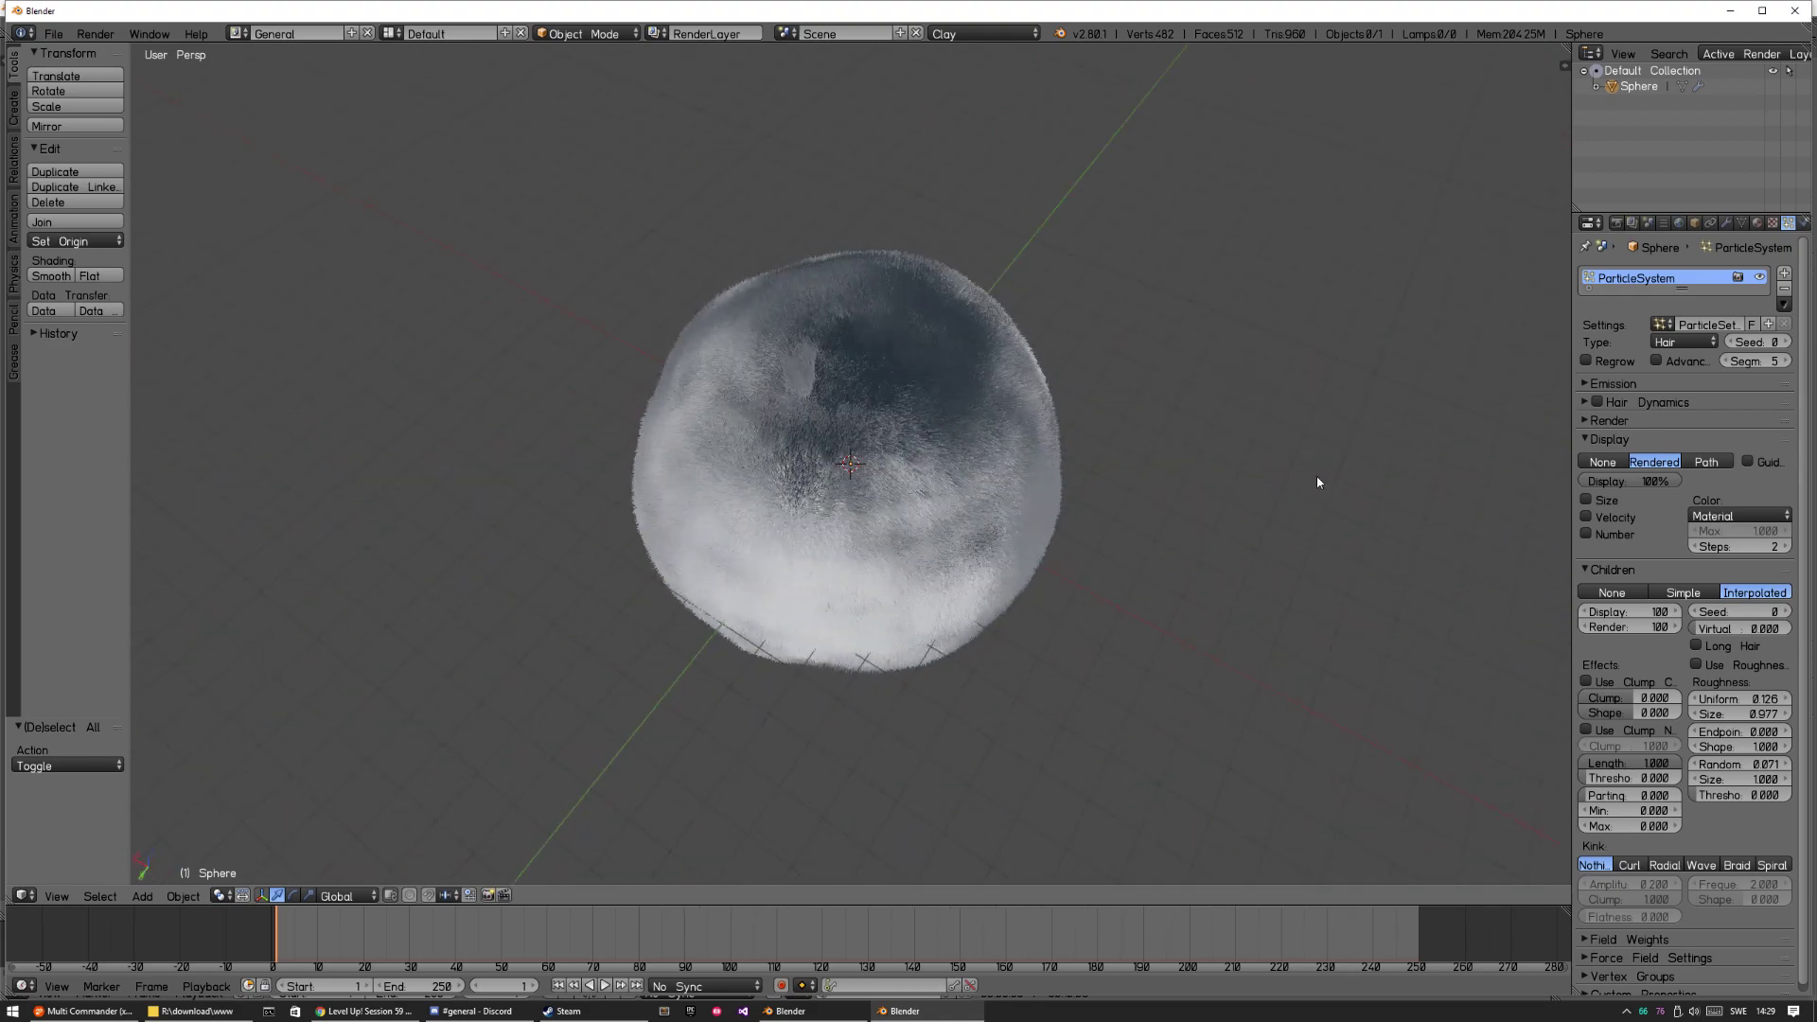
click(1614, 383)
double_click(1626, 406)
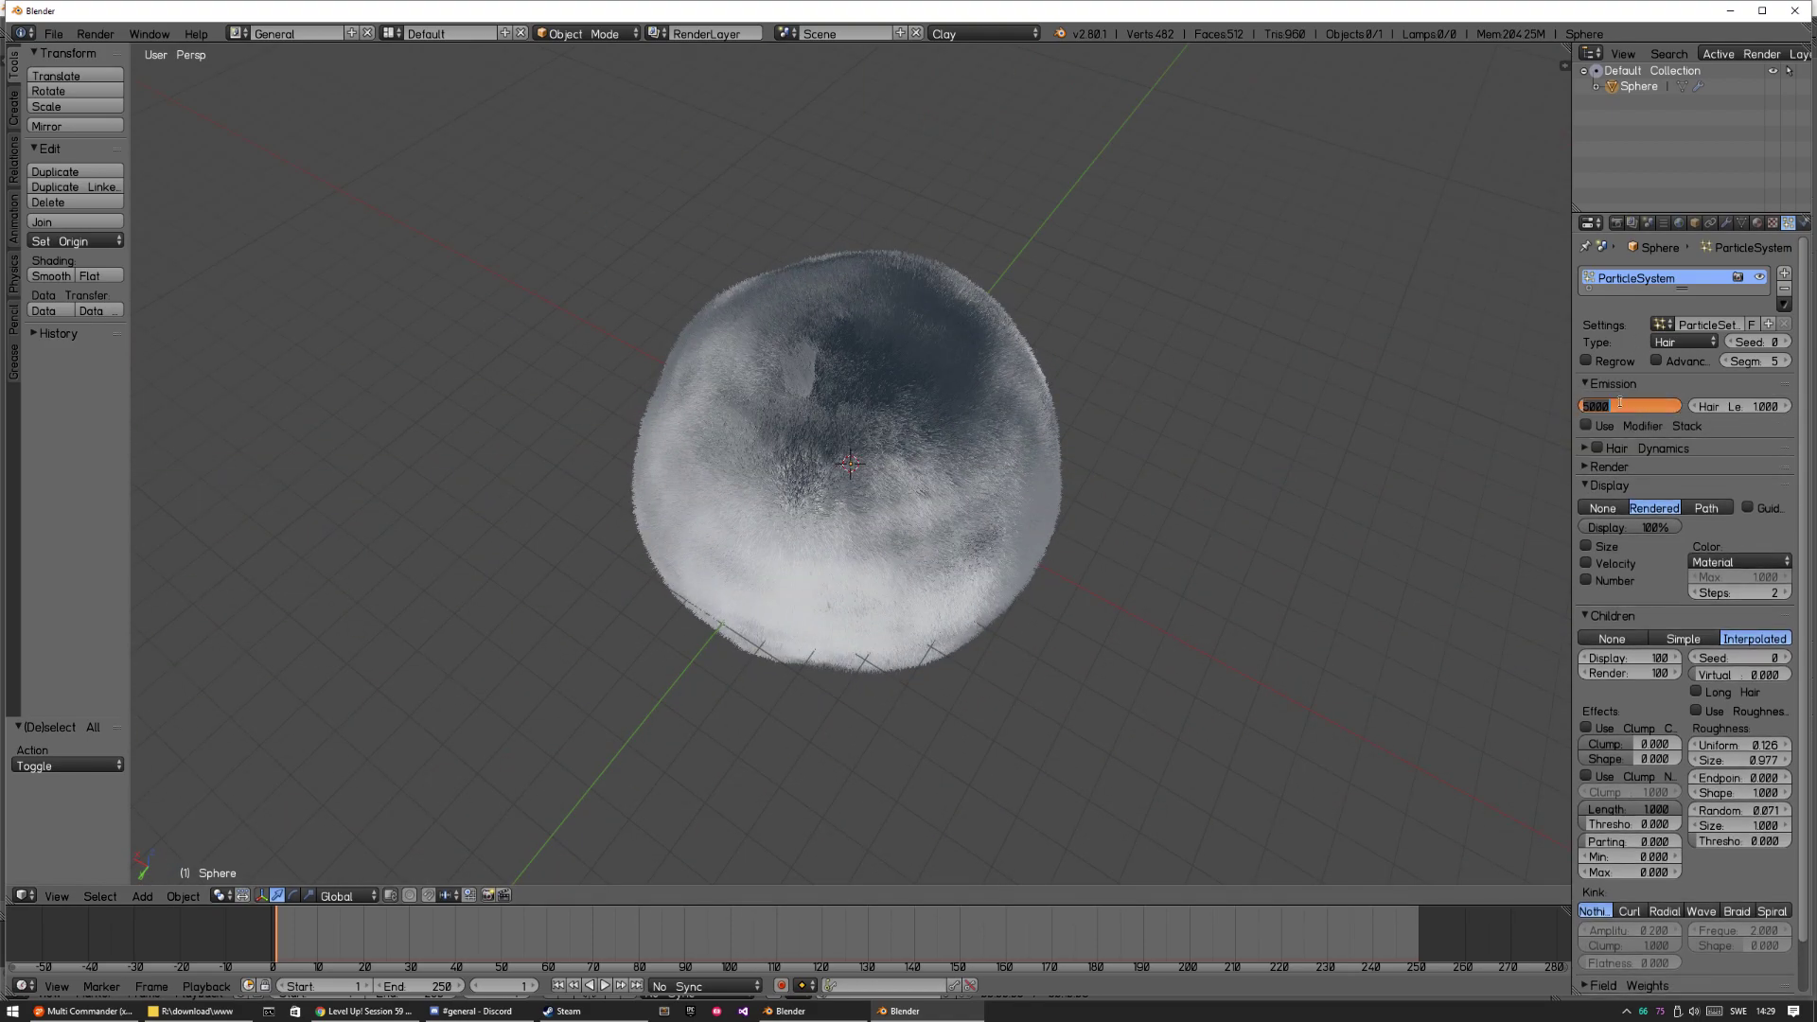
text(1)
key(Return)
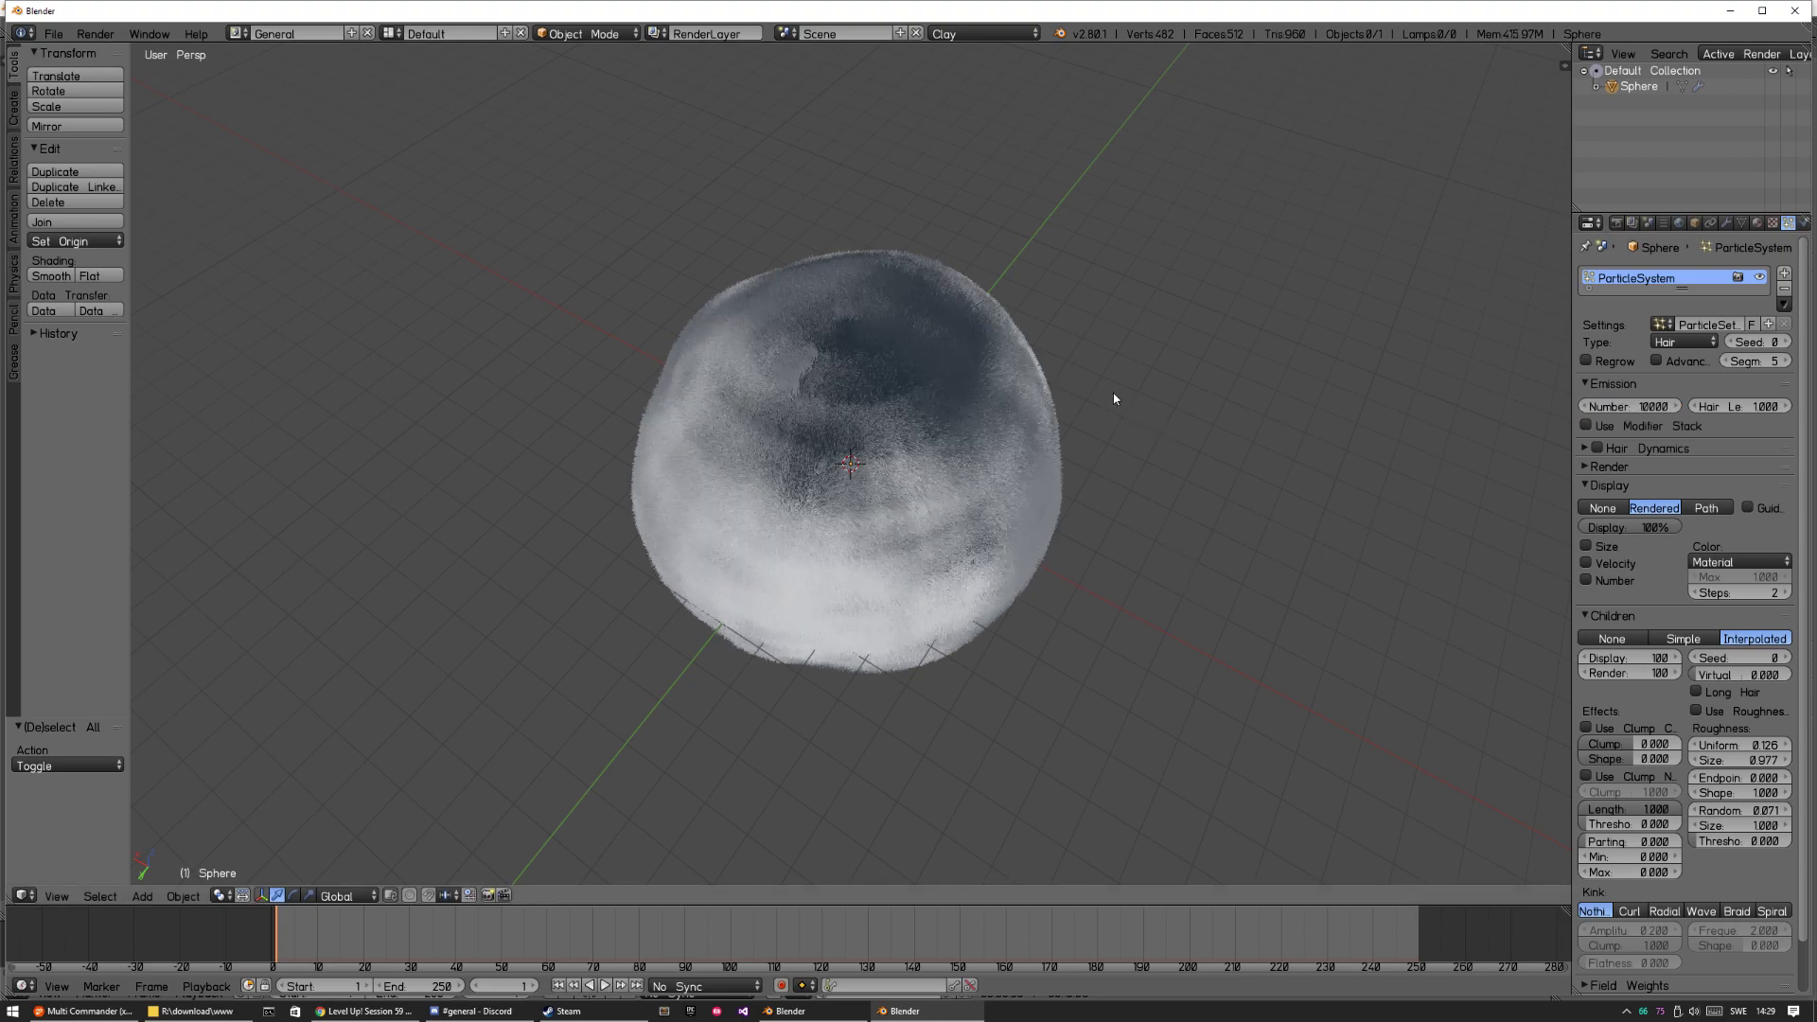
Inspect the dense fur from several angles and begin entering uniform roughness 2.
middle_drag(948, 570, 1050, 527)
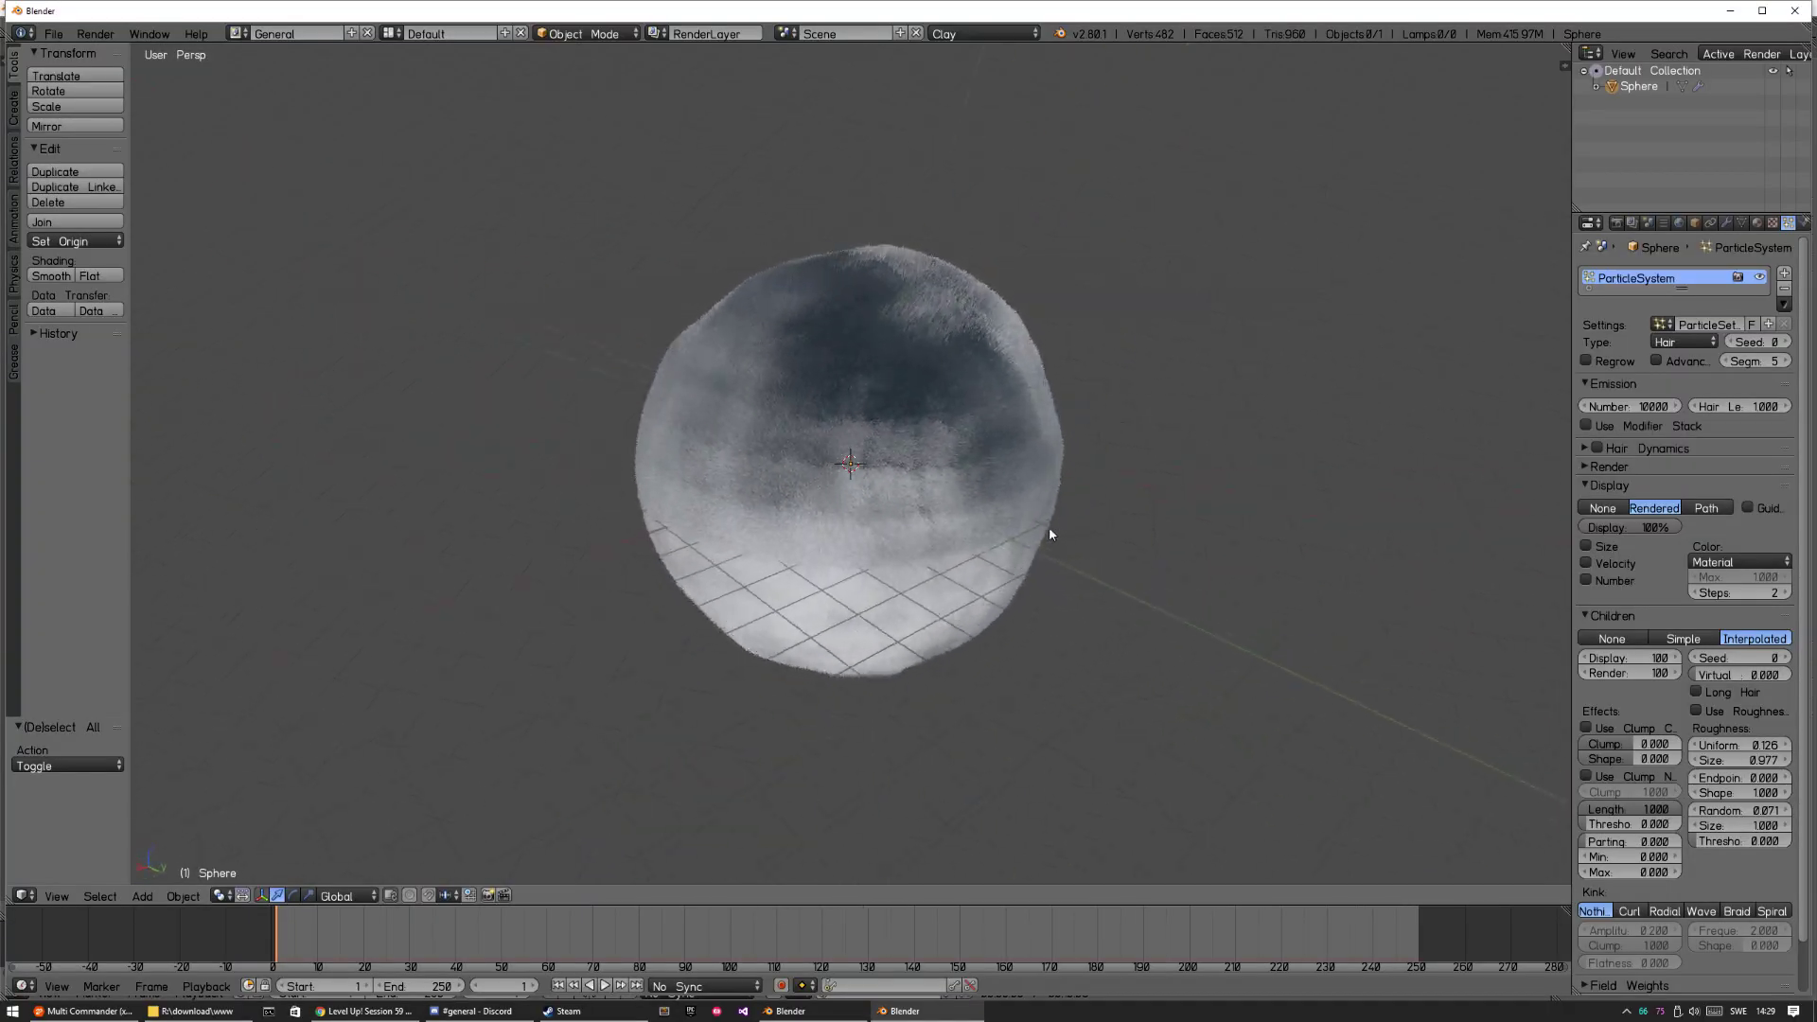
scroll(1108, 426, up, 5)
scroll(1169, 384, up, 4)
middle_drag(1169, 384, 1080, 378)
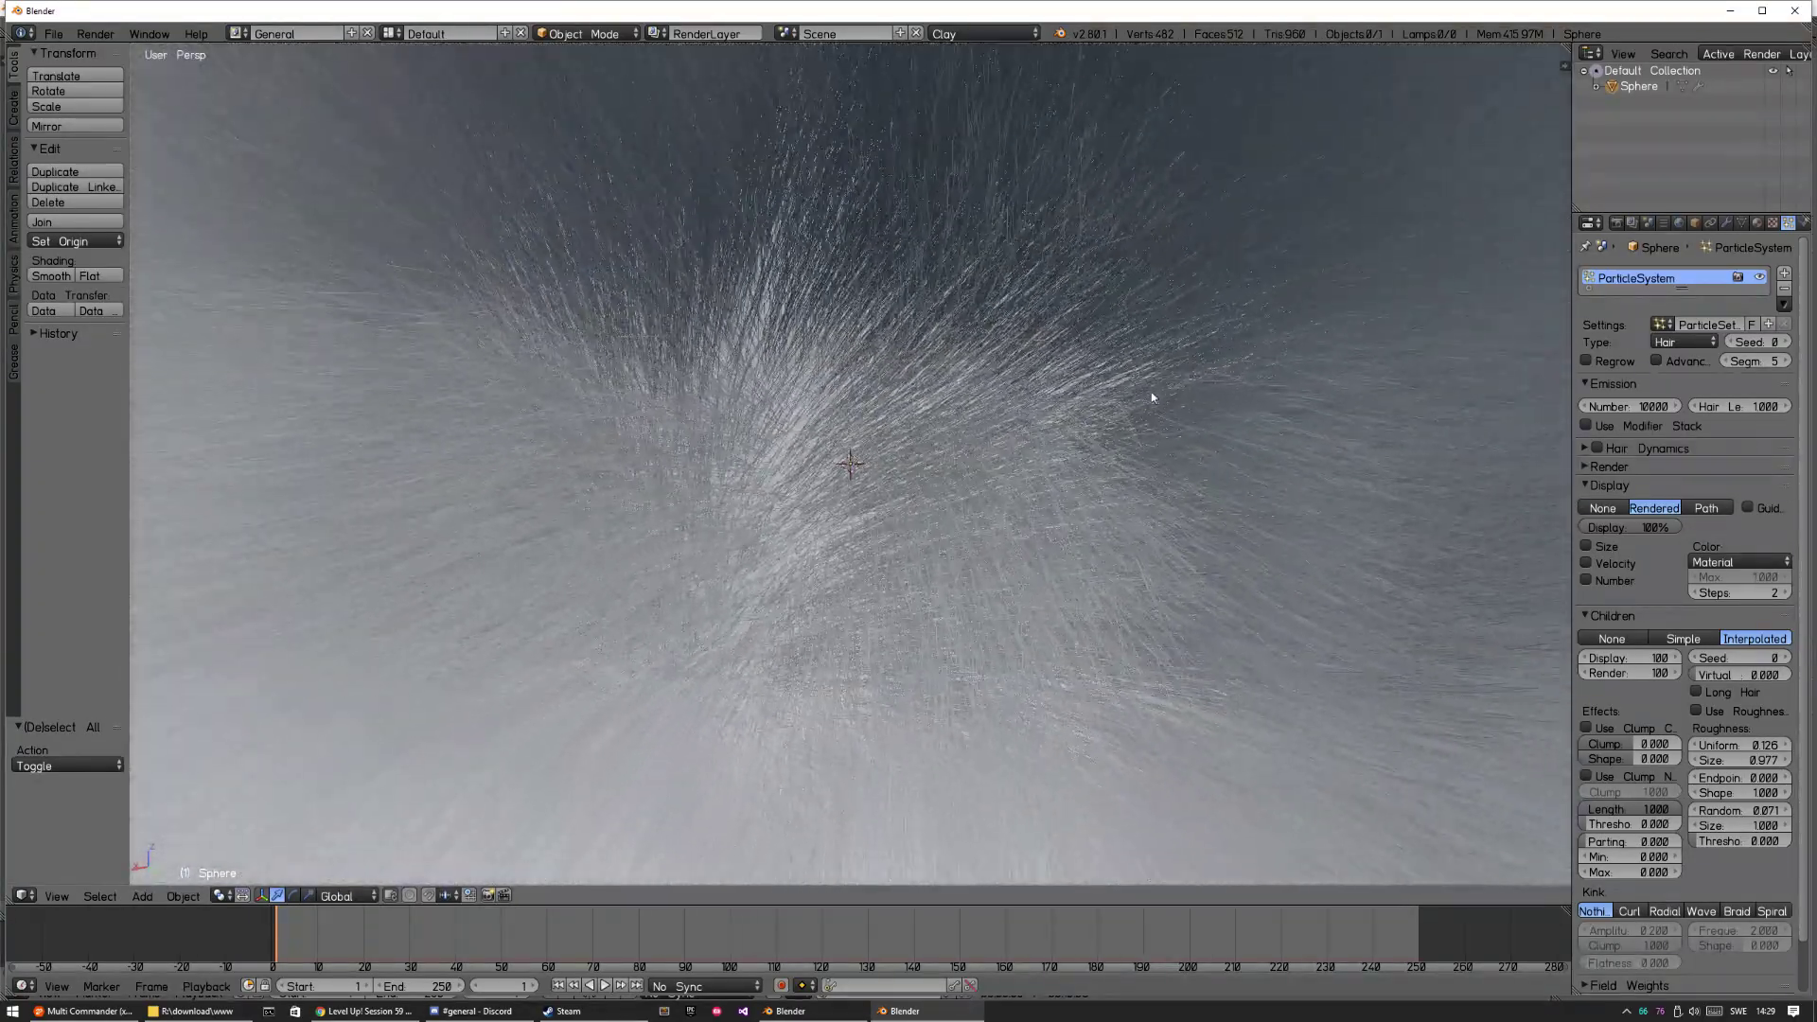
scroll(1080, 379, down, 5)
scroll(1050, 427, down, 5)
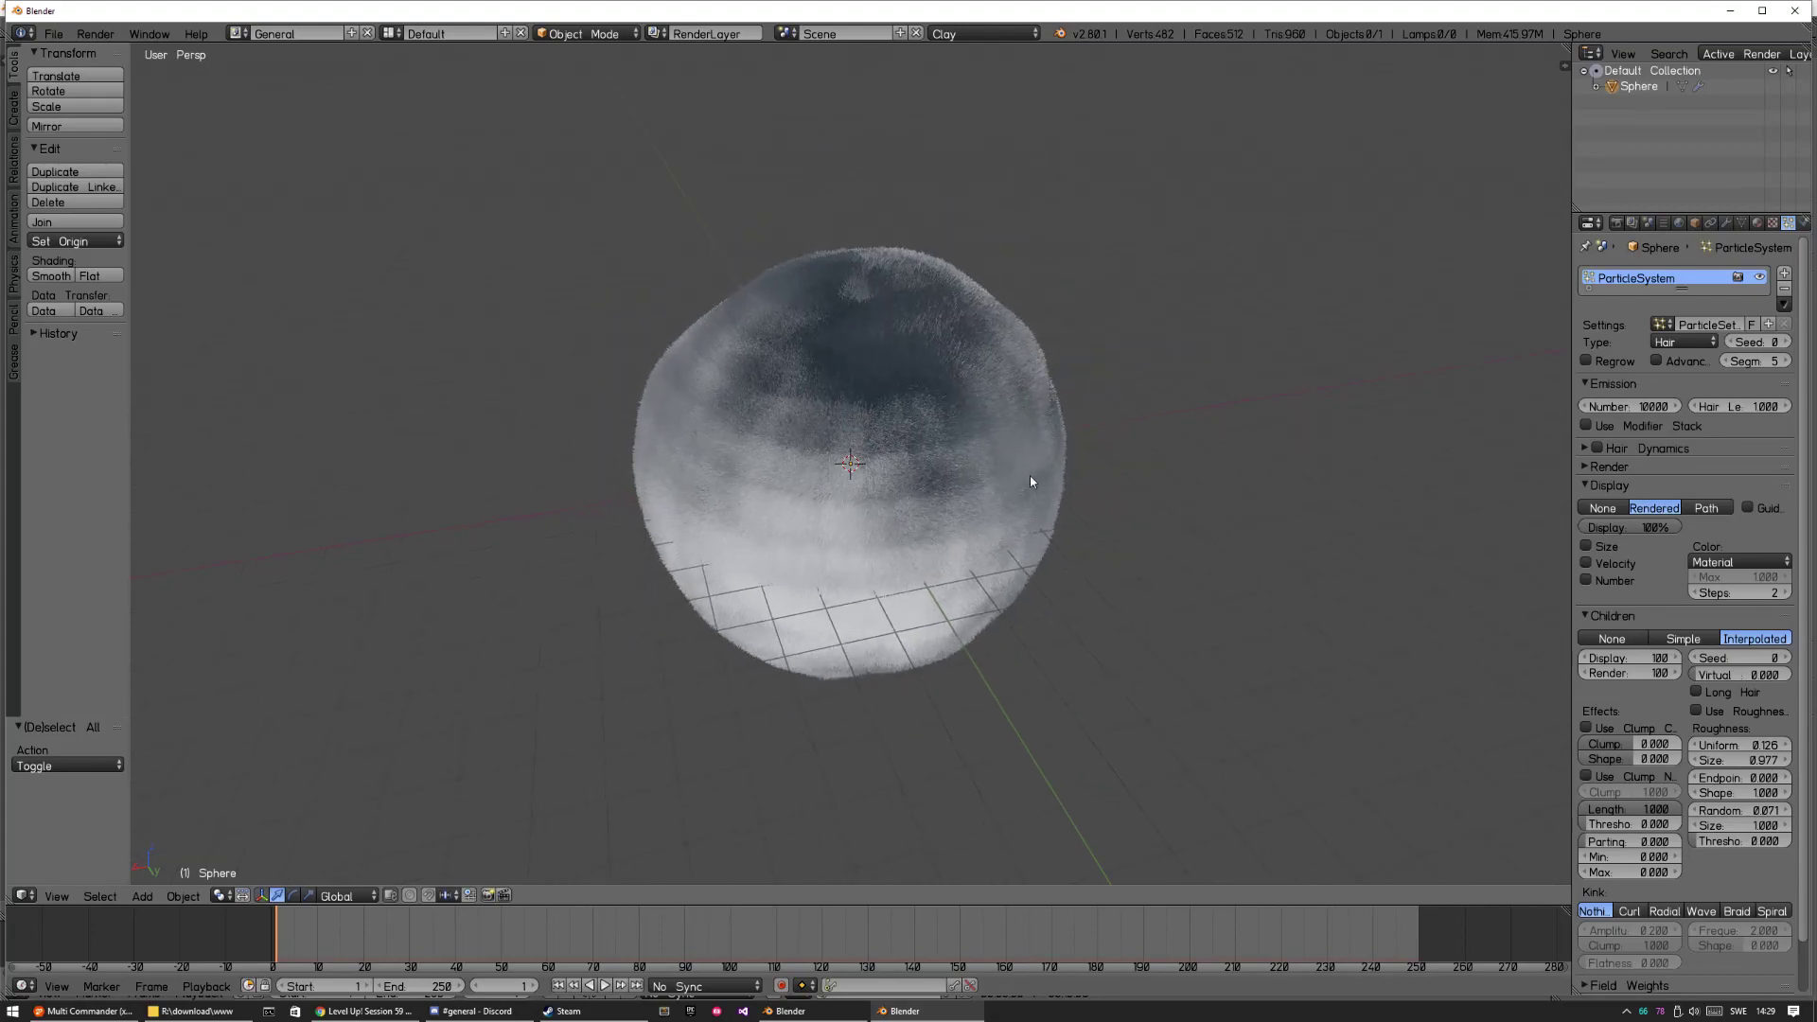
mouse_move(1029, 475)
middle_down()
mouse_move(784, 446)
mouse_move(853, 483)
middle_up()
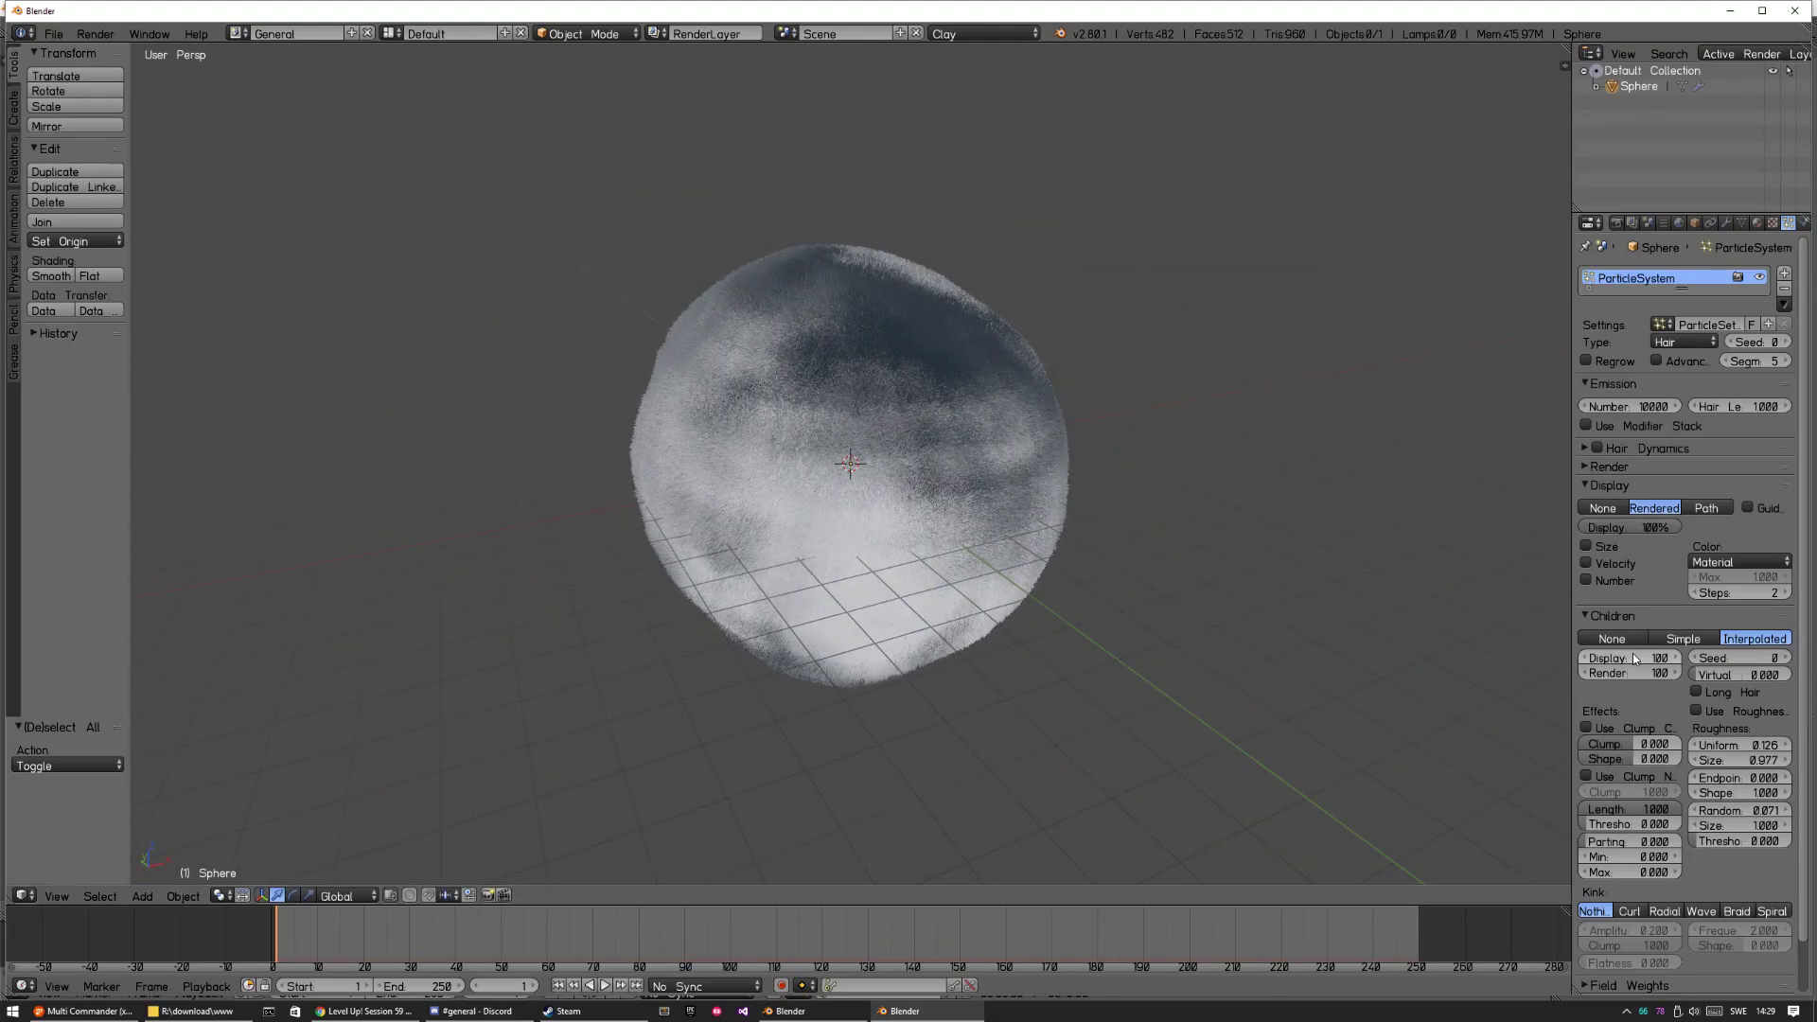
double_click(1736, 748)
Confirm uniform roughness 0.200 and preview with 1 child per hair.
key(Return)
double_click(1631, 656)
text(00)
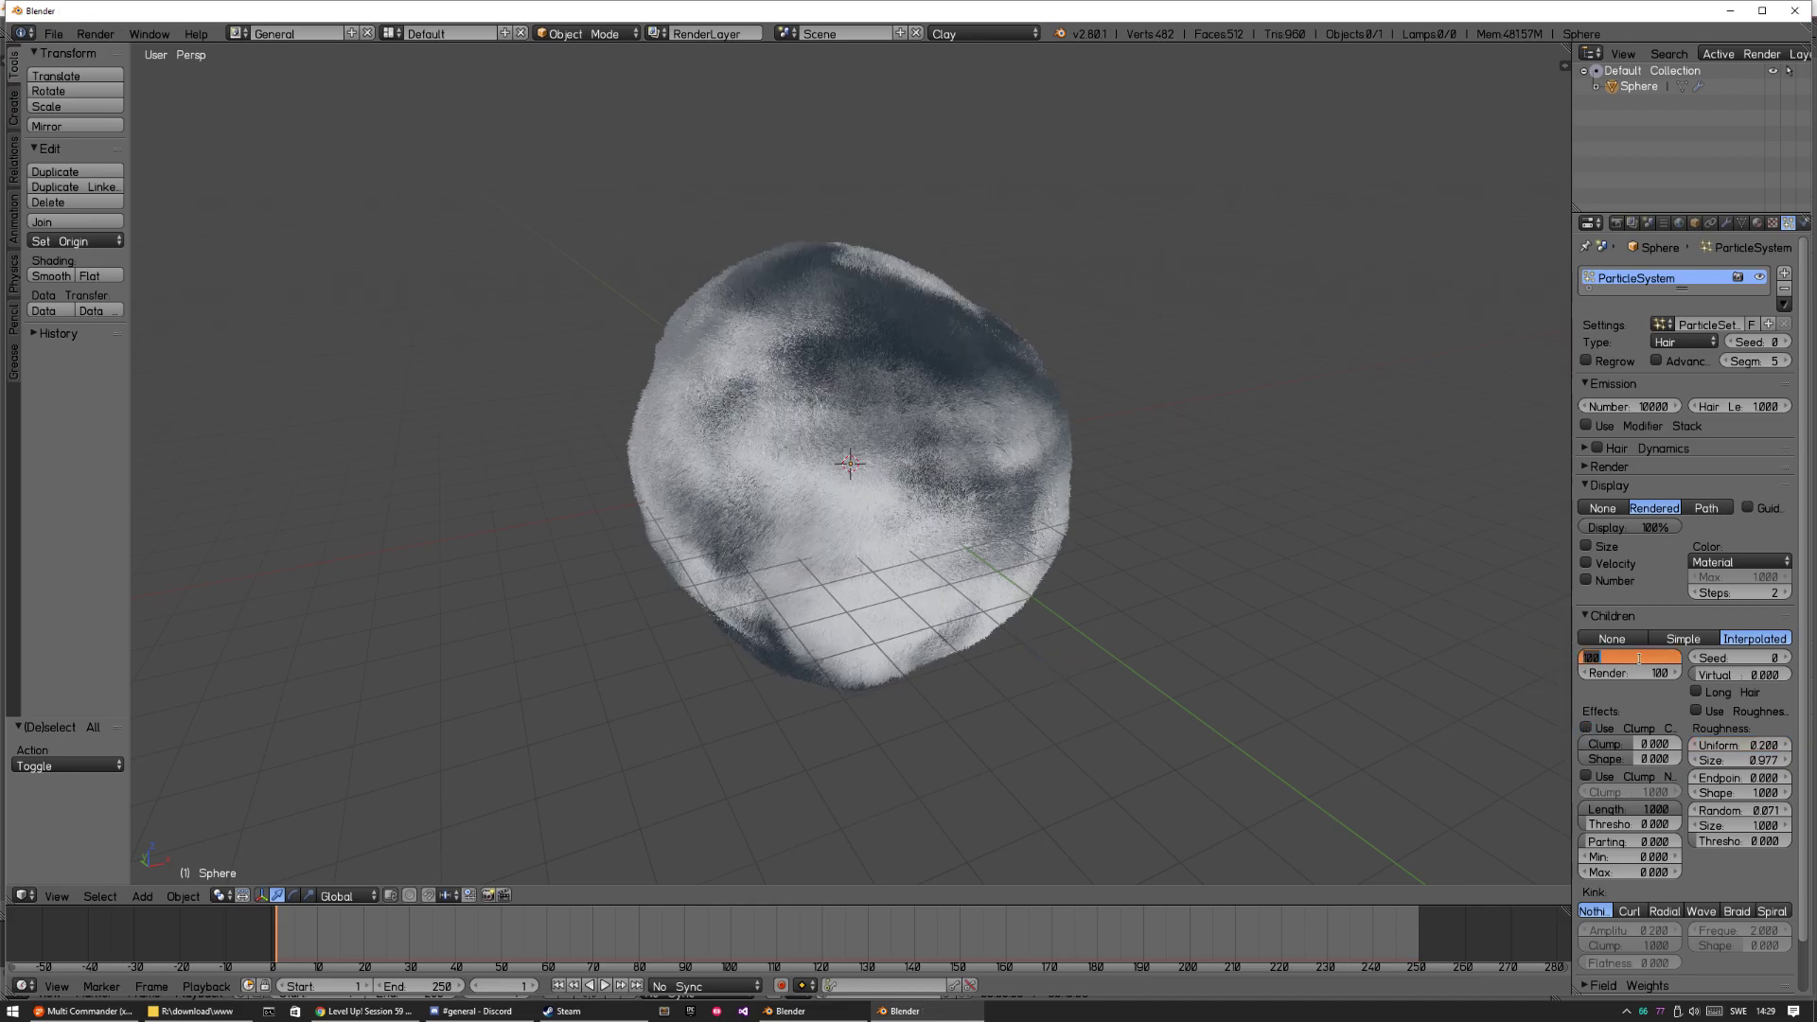
text(1)
key(Return)
middle_drag(904, 511, 909, 523)
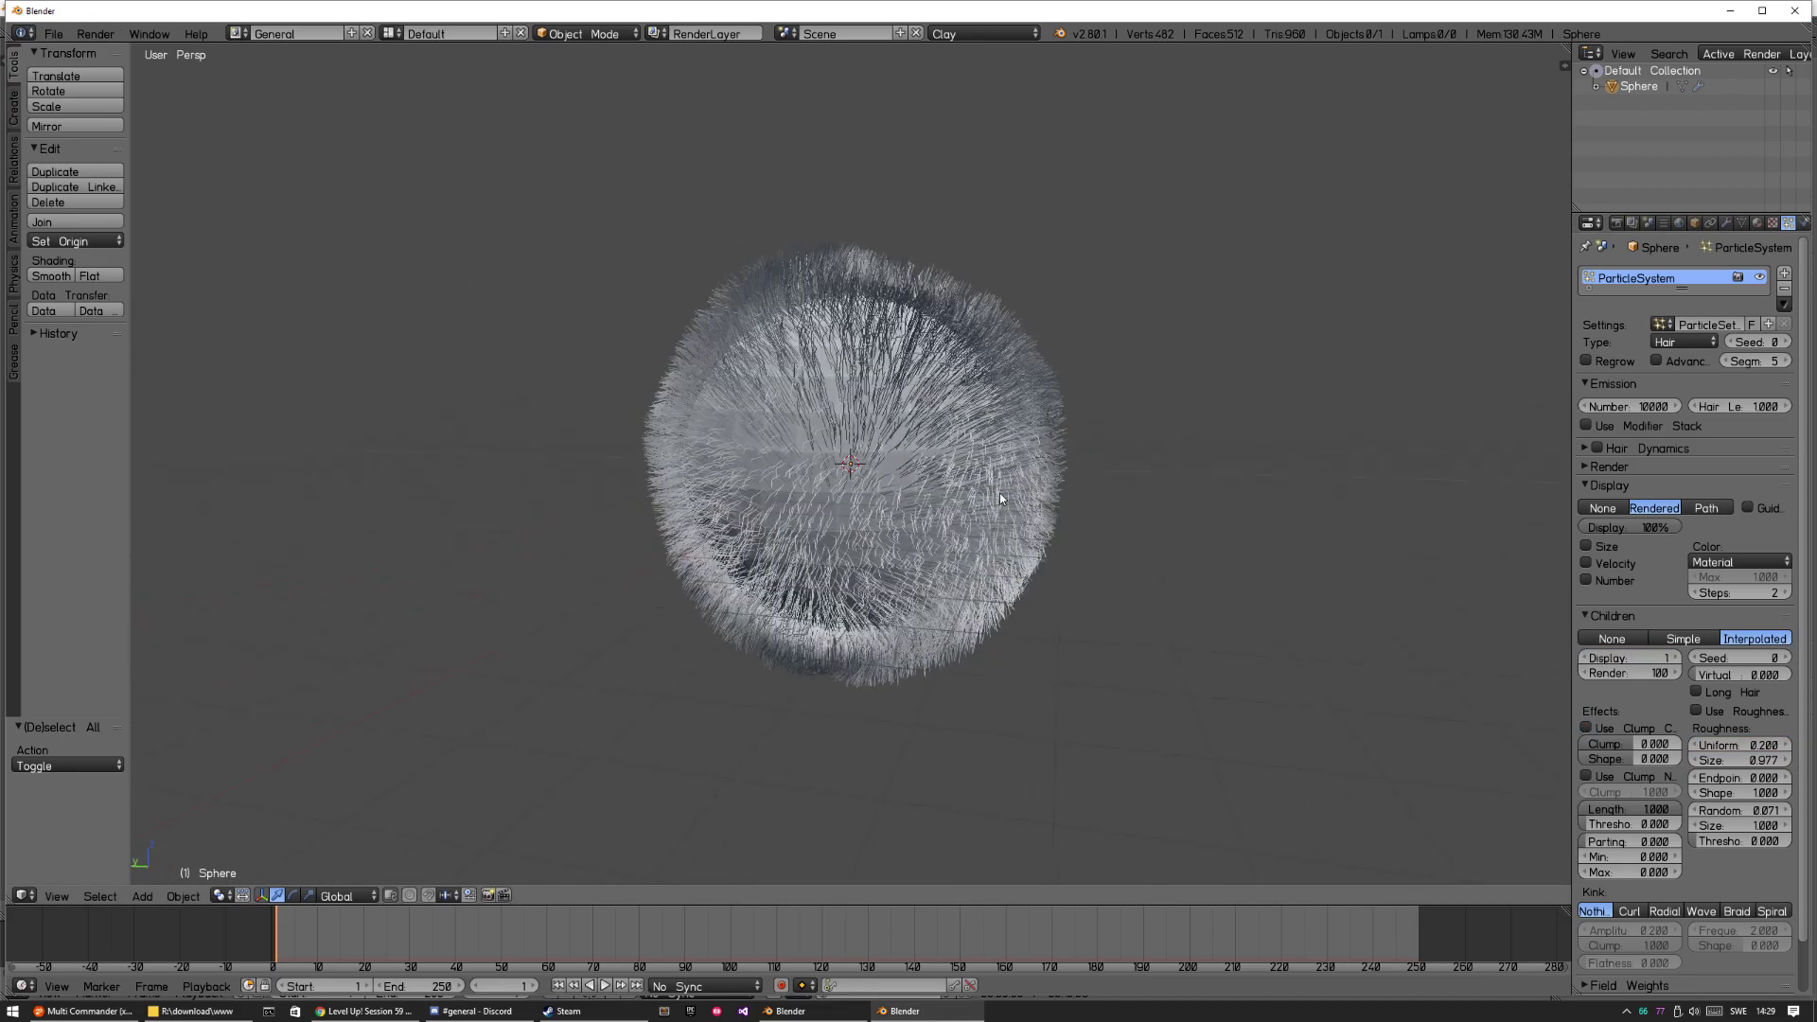
scroll(908, 523, up, 3)
scroll(1036, 449, down, 3)
middle_drag(1040, 493, 994, 597)
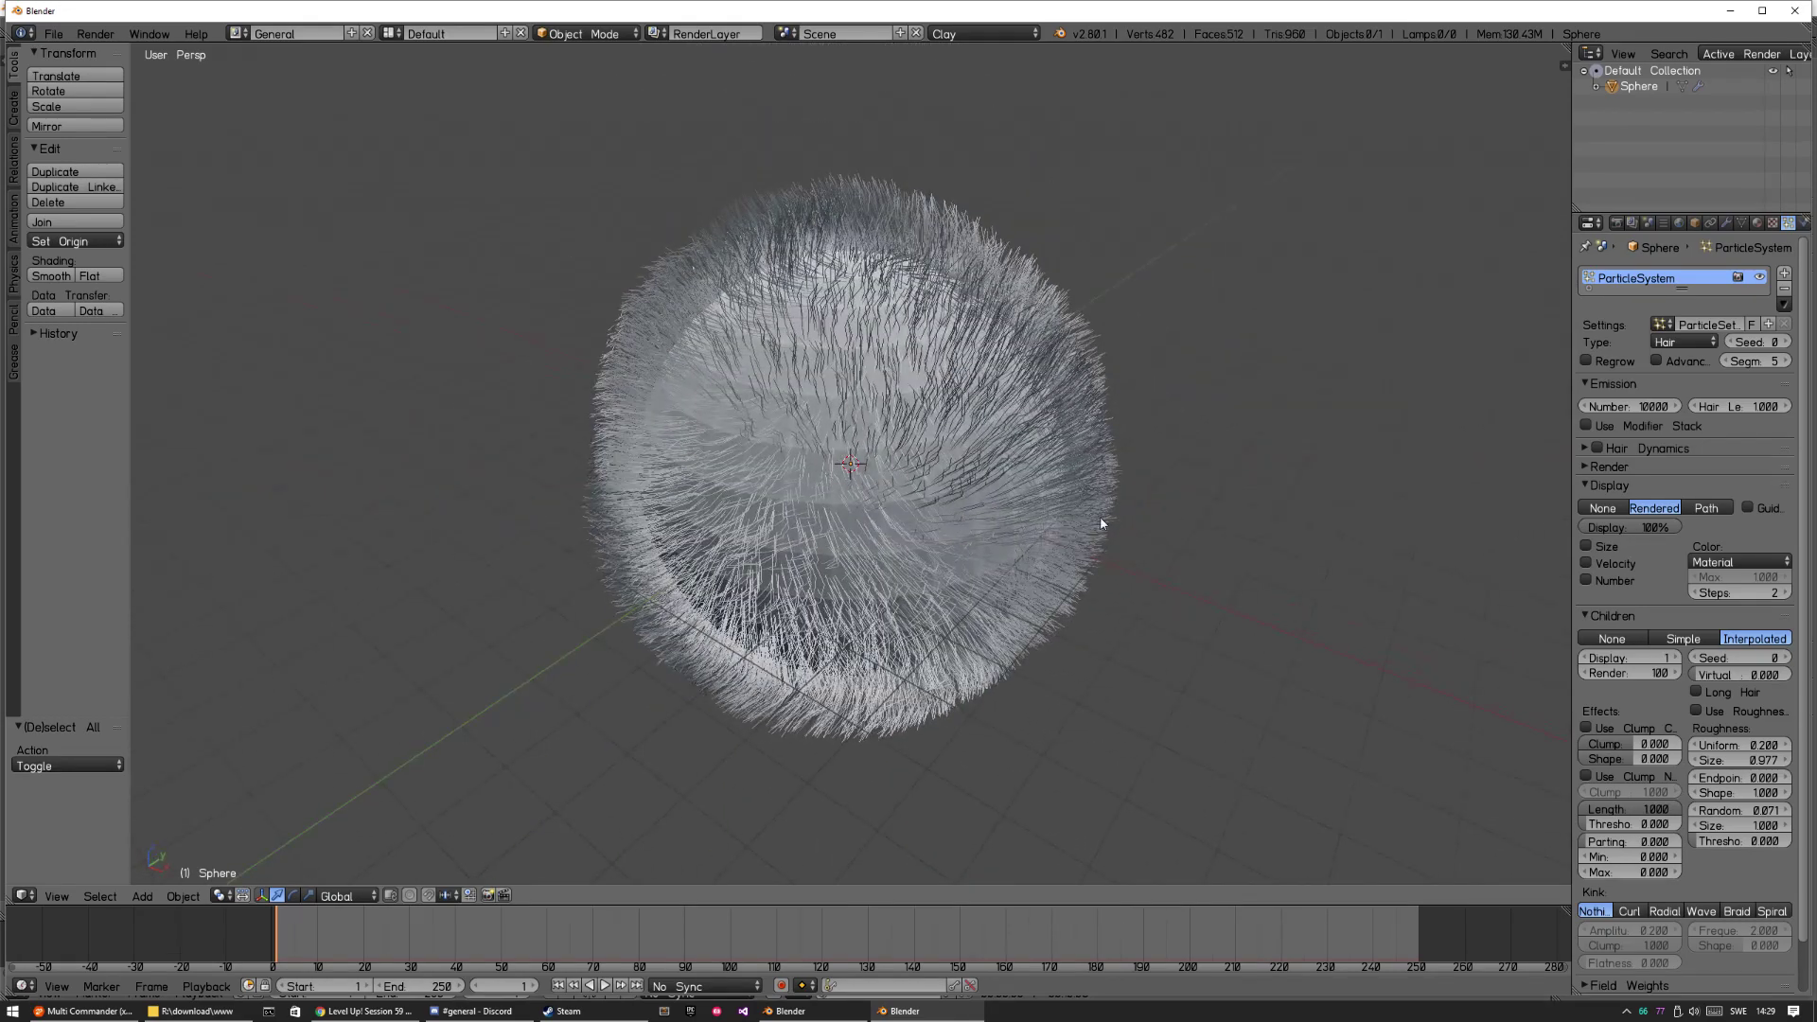
Set clump 1.000, endpoint 0.074 and random 0.045, toggling Simple and Interpolated children.
mouse_move(1744, 743)
mouse_down()
mouse_move(1654, 744)
mouse_move(1743, 744)
mouse_up()
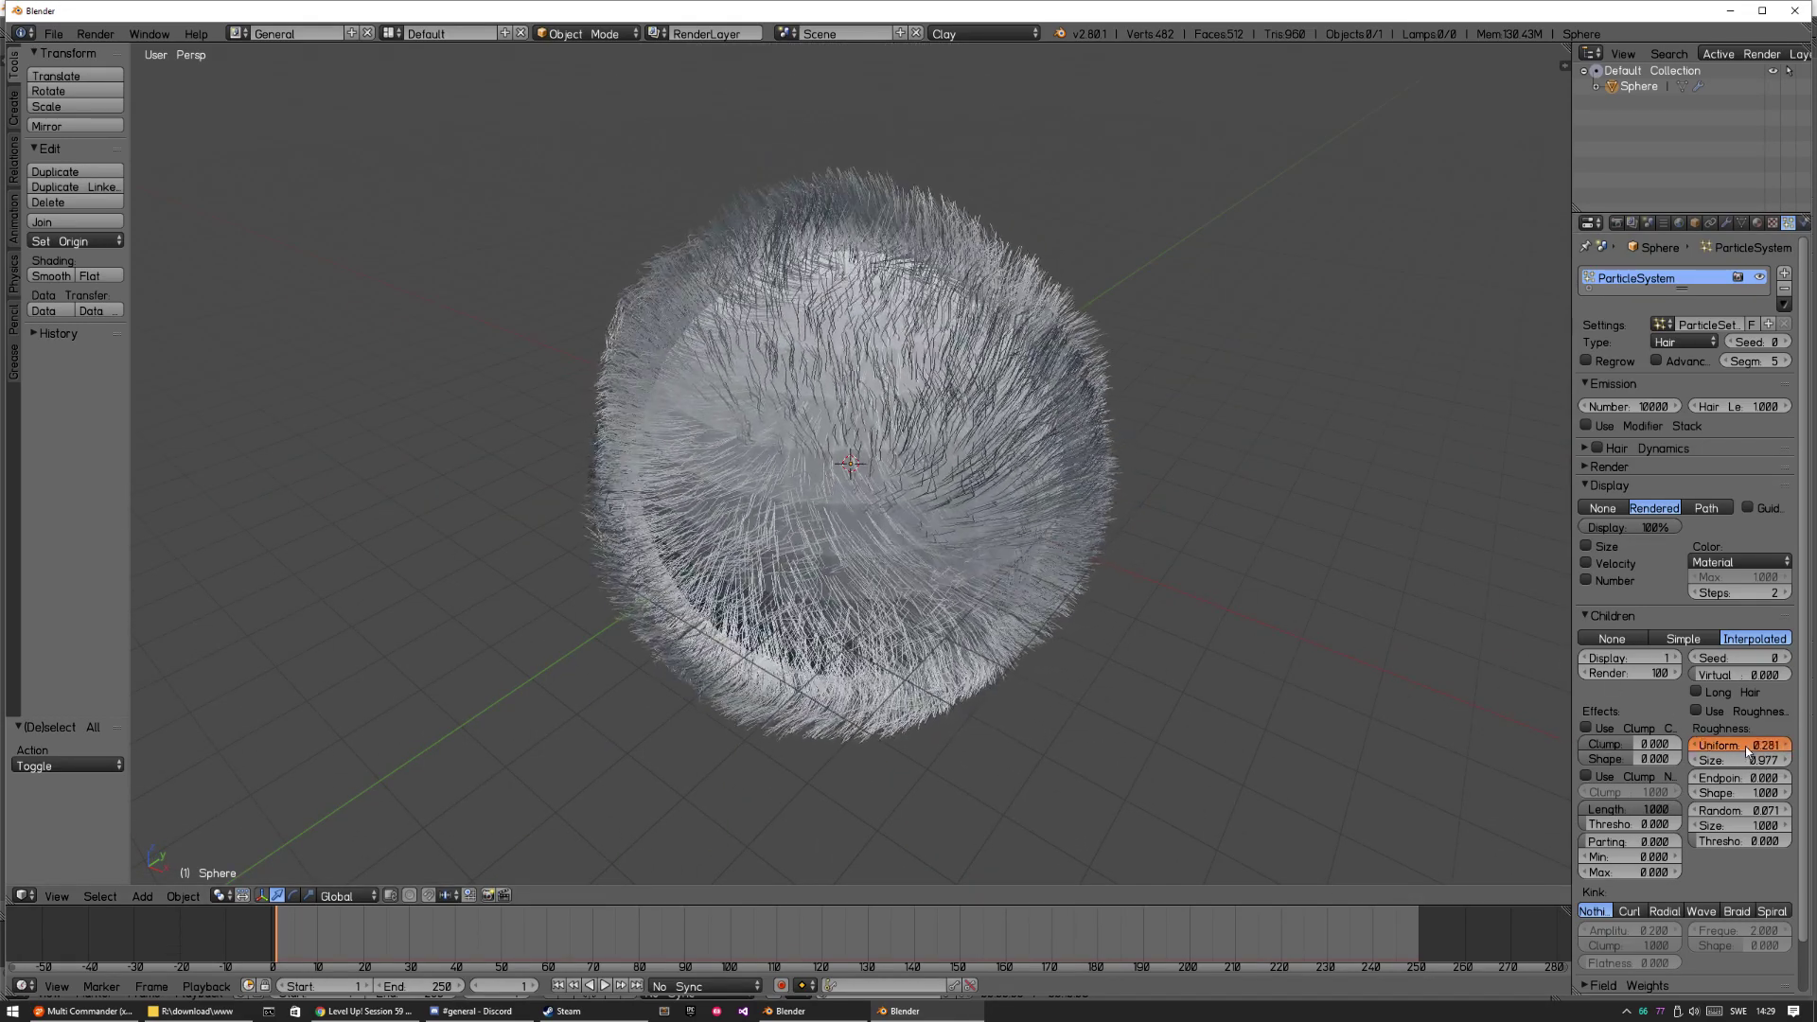
drag(1632, 745, 1780, 778)
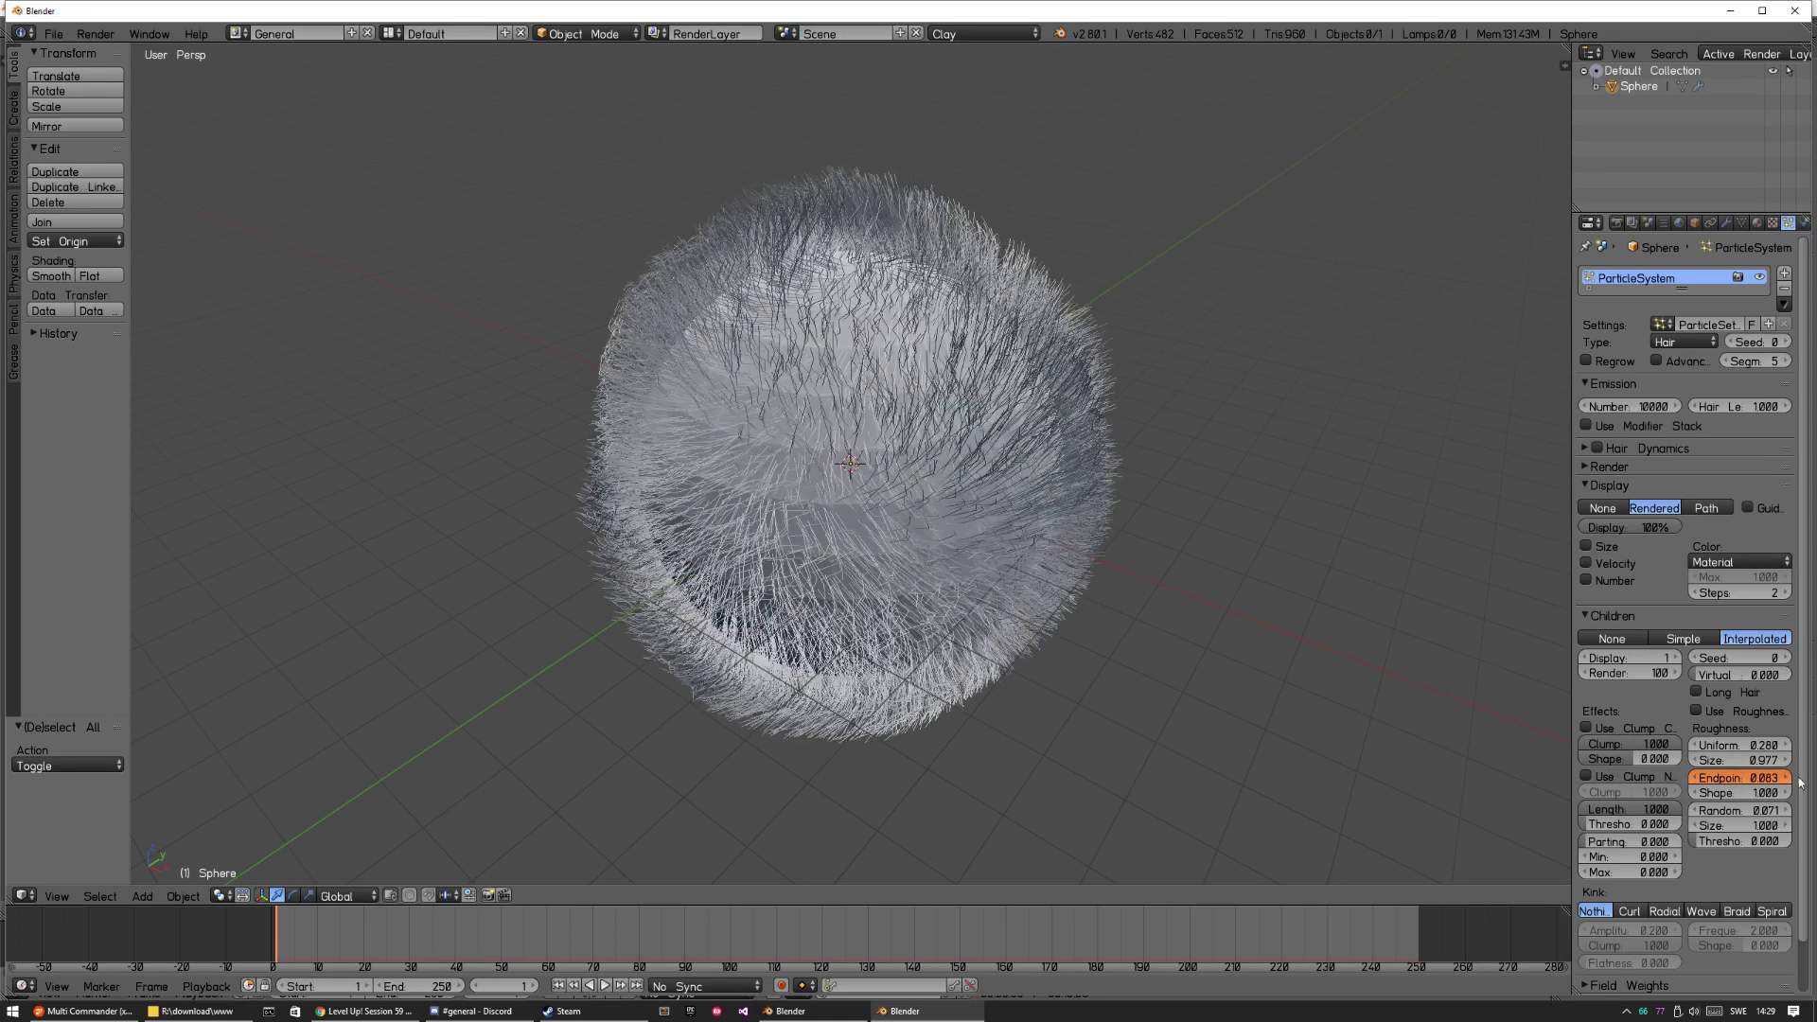
drag(1719, 811, 1732, 810)
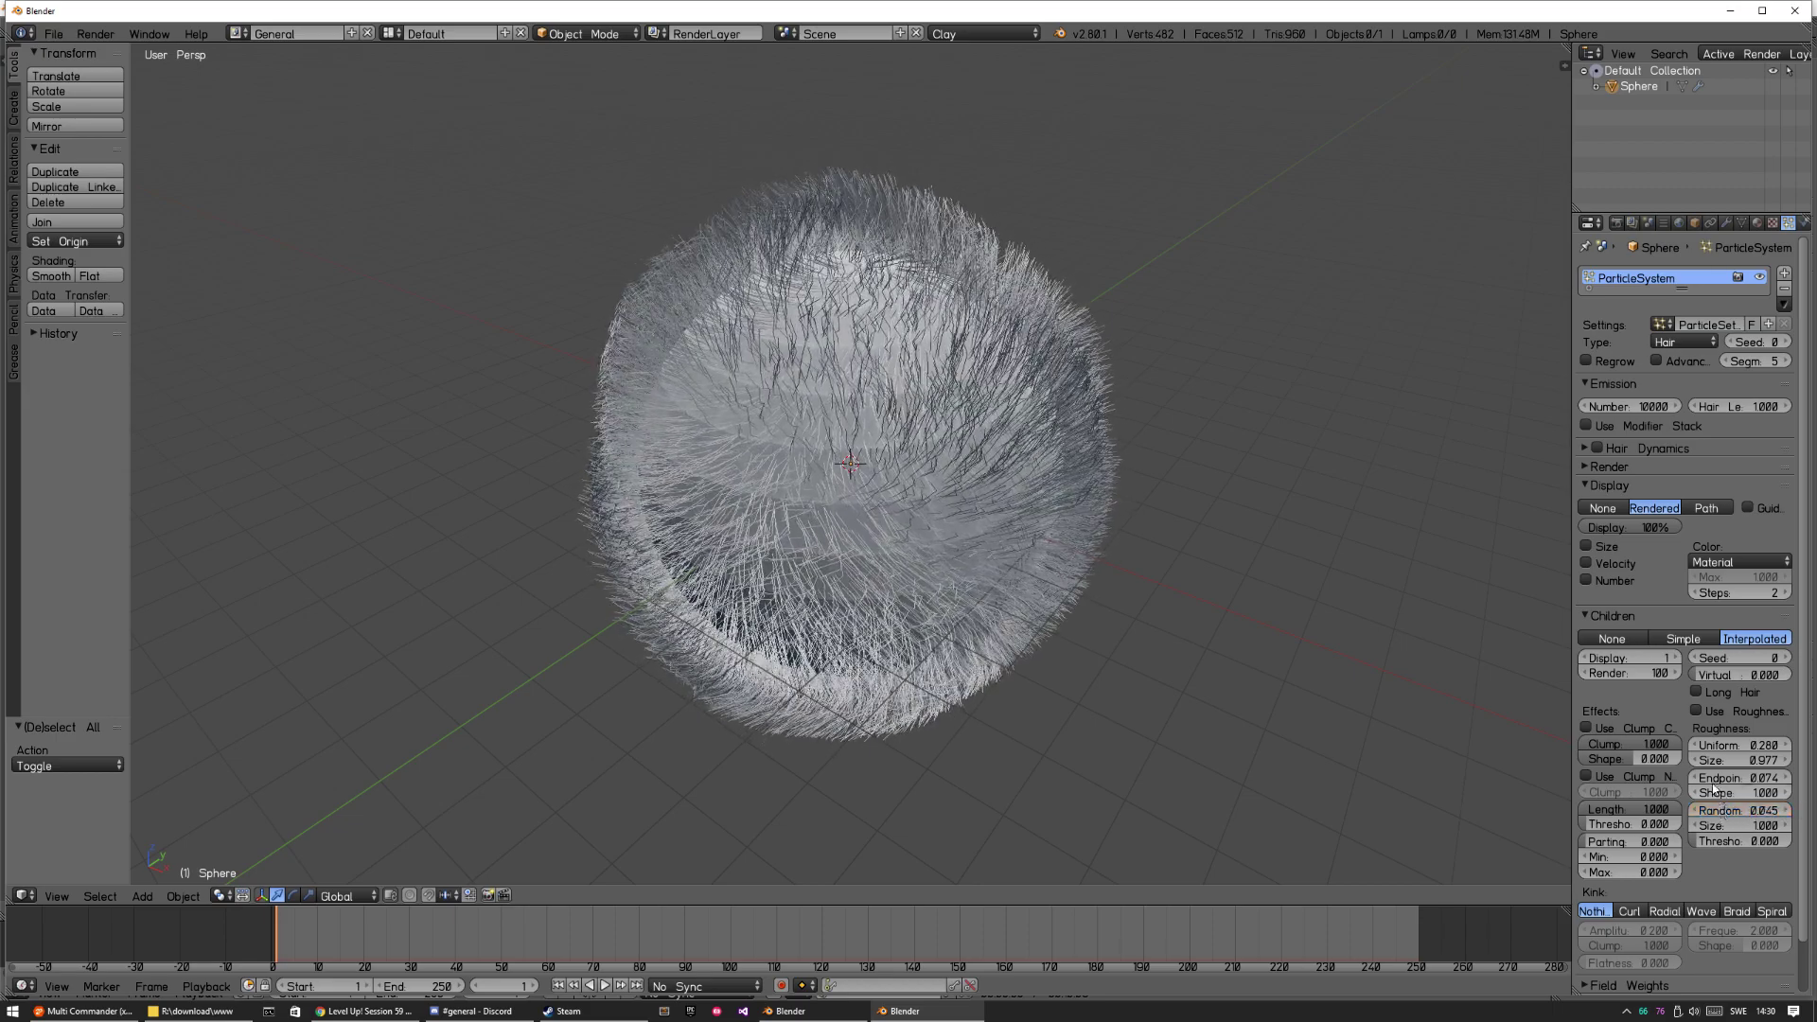
click(1682, 639)
click(1754, 638)
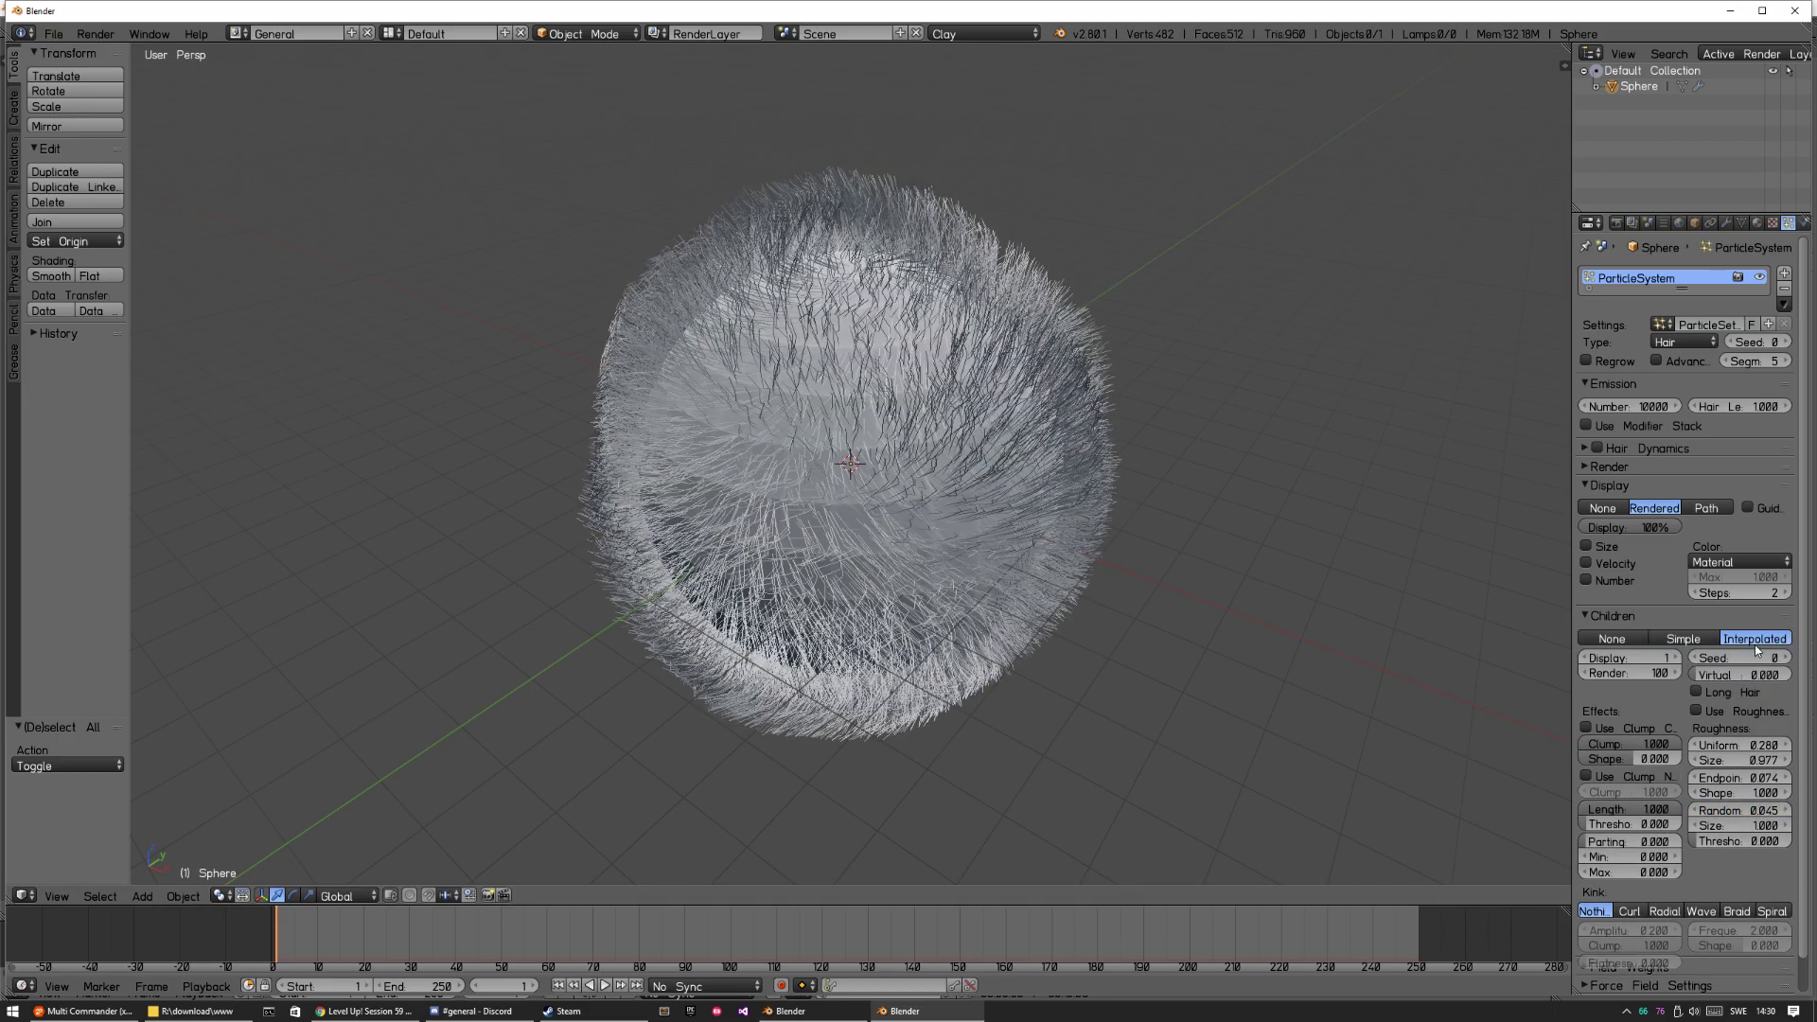
click(1629, 657)
text(00)
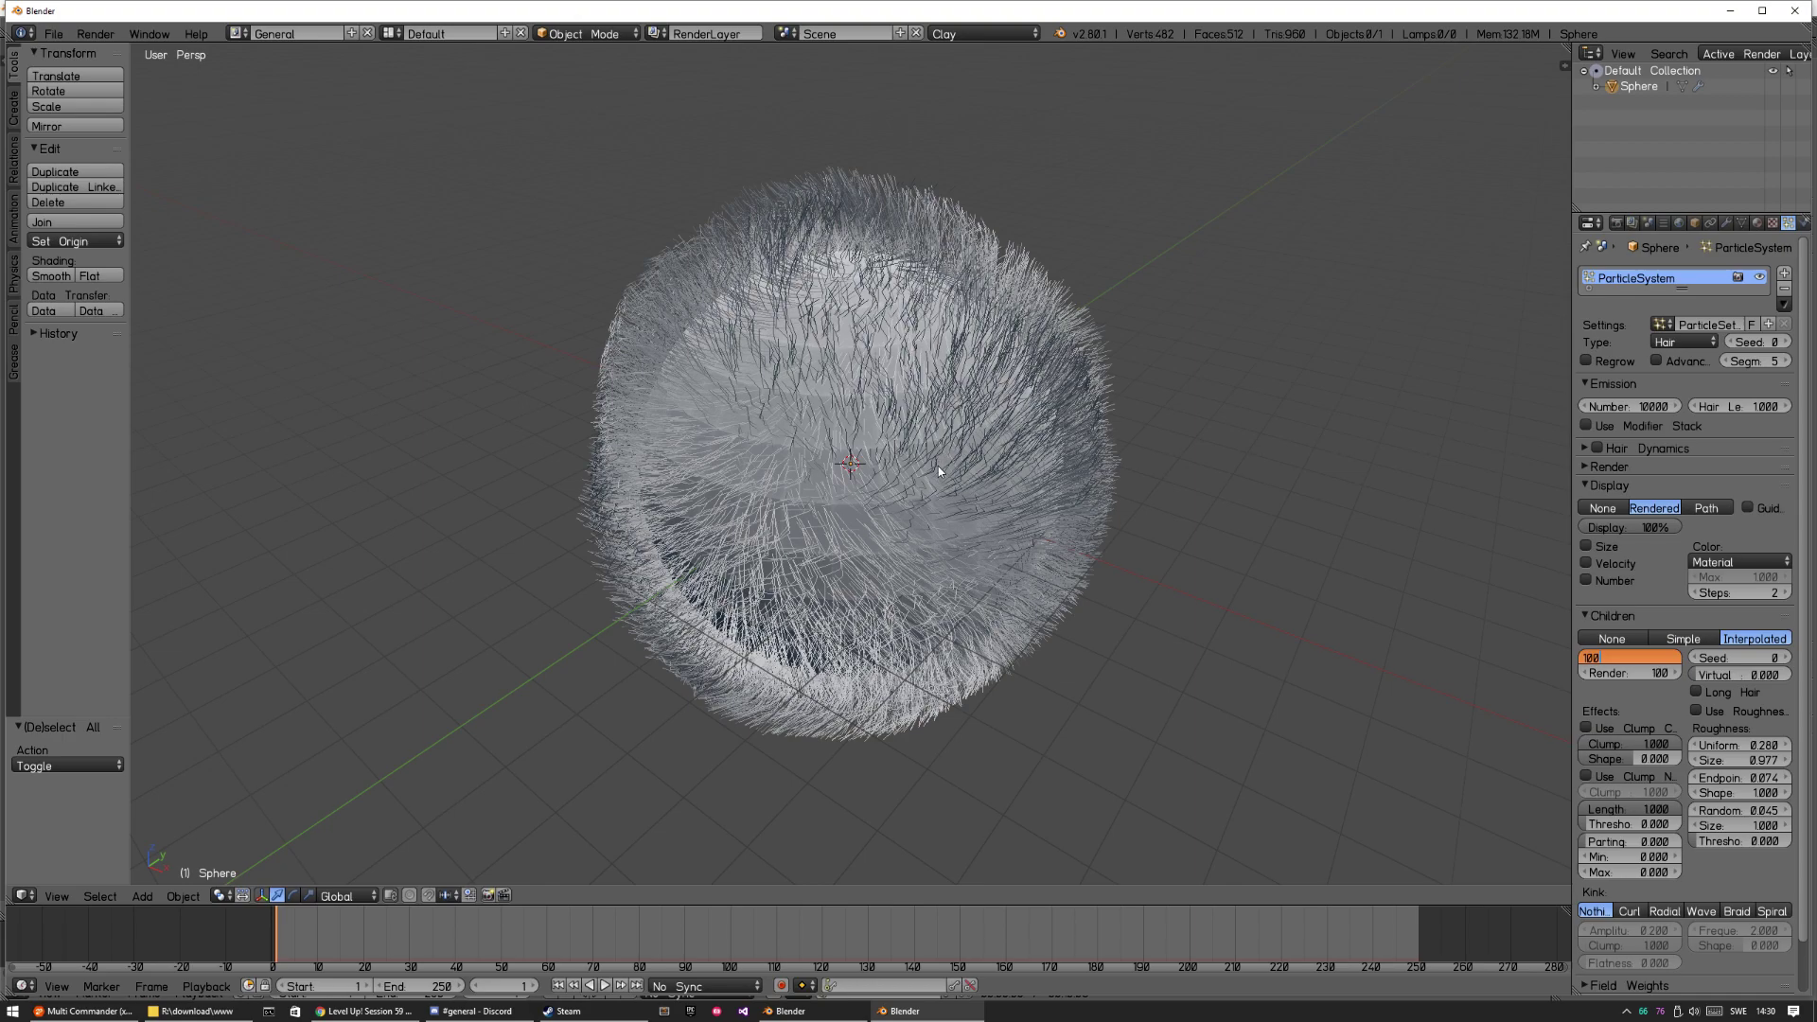
Display 100 children per hair, then switch the engine to Eevee and back to Clay.
key(Return)
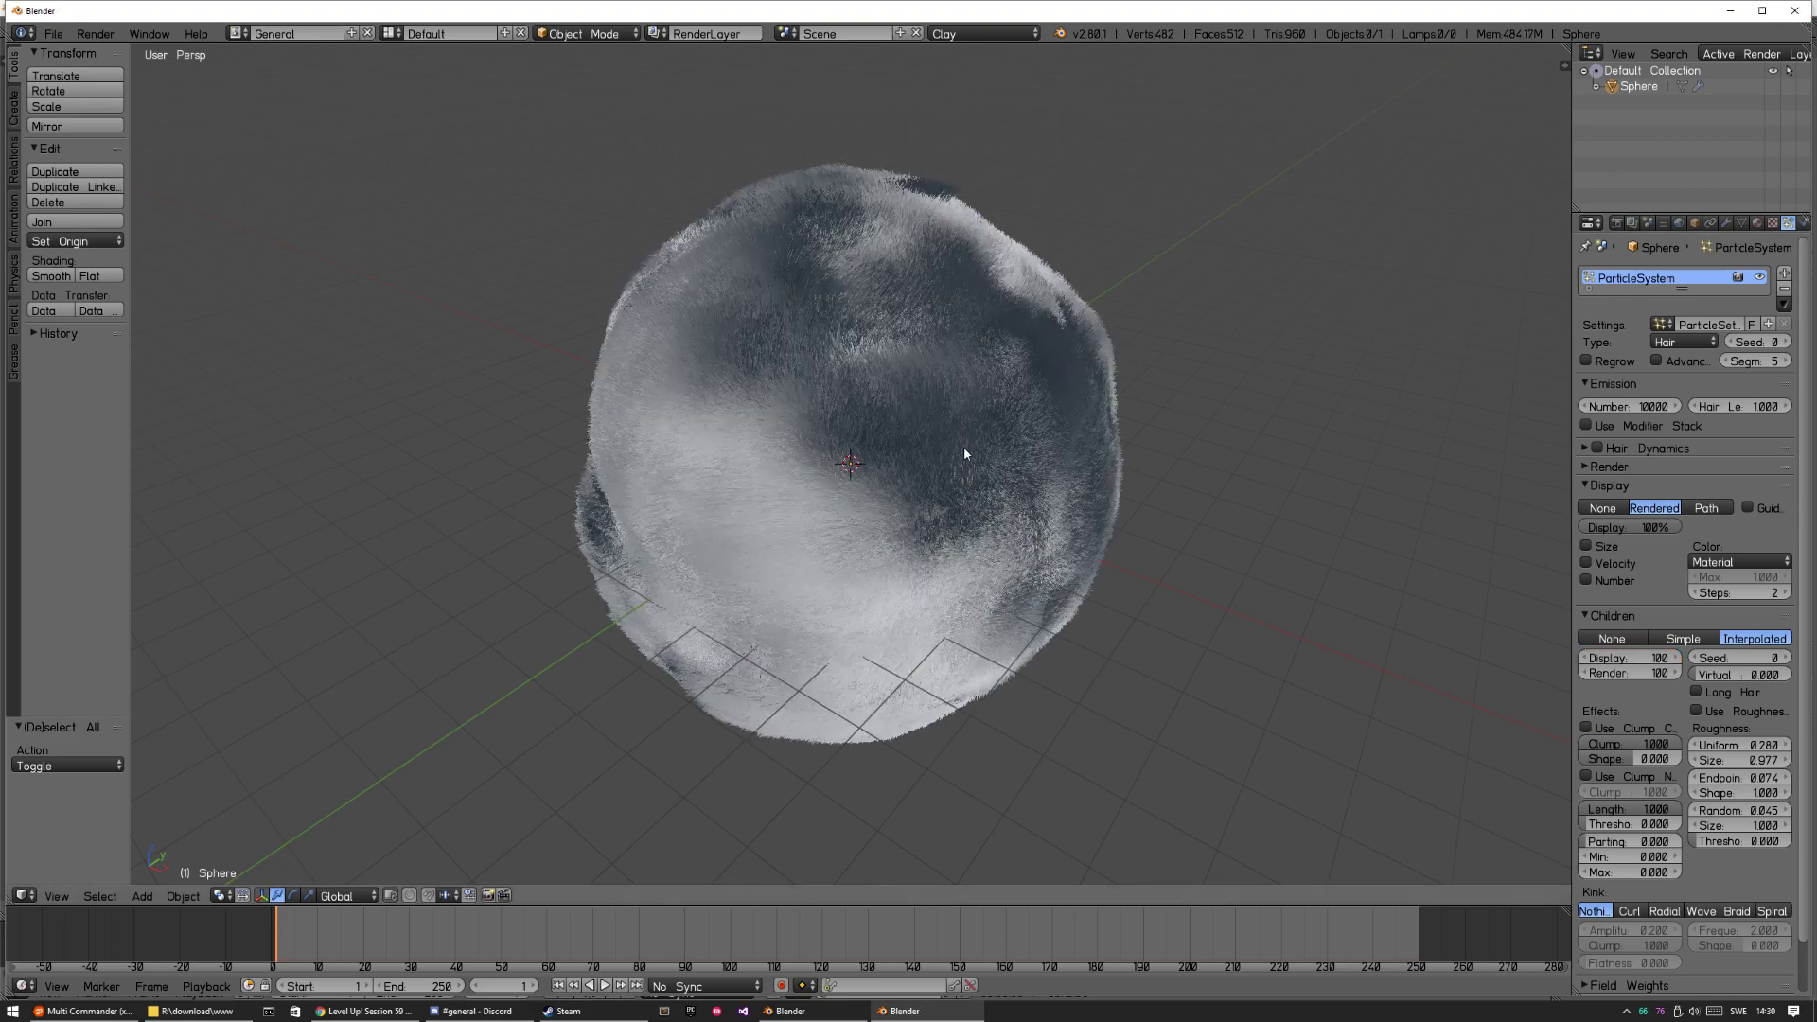
mouse_move(965, 447)
middle_down()
mouse_move(1081, 453)
mouse_move(766, 587)
mouse_move(941, 586)
mouse_move(939, 313)
middle_up()
scroll(1071, 427, up, 5)
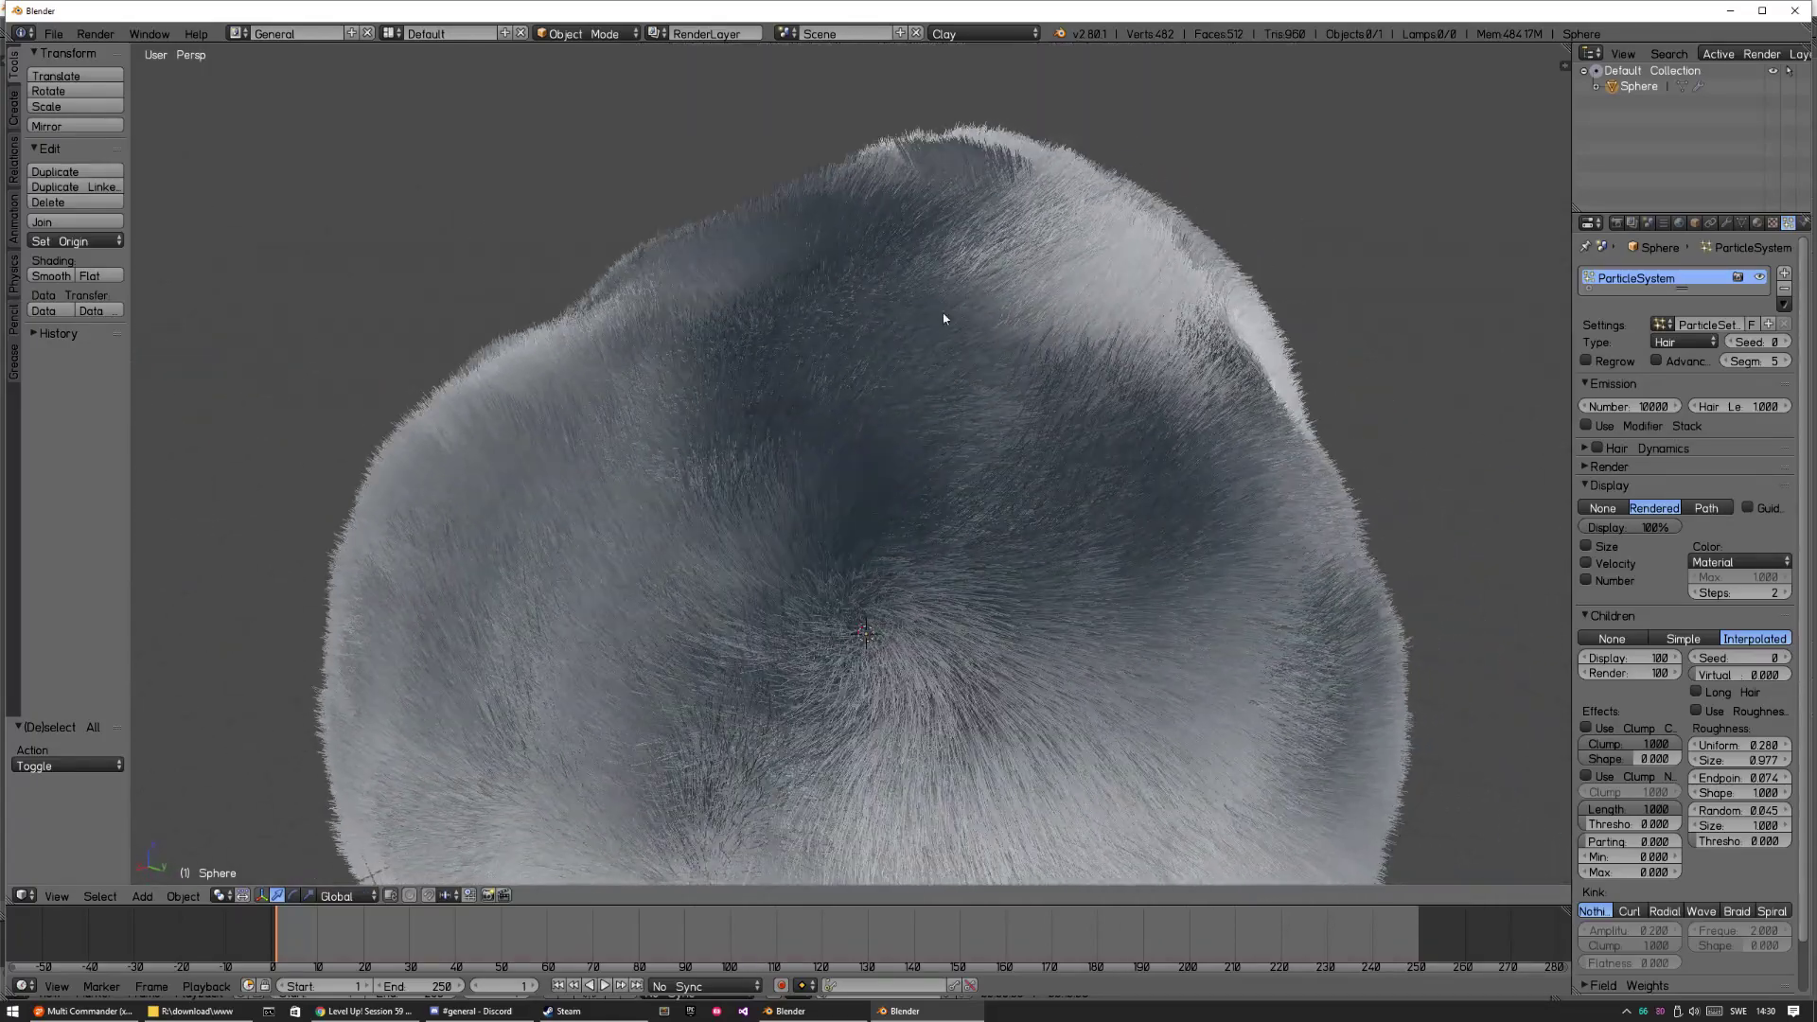
click(979, 33)
click(954, 104)
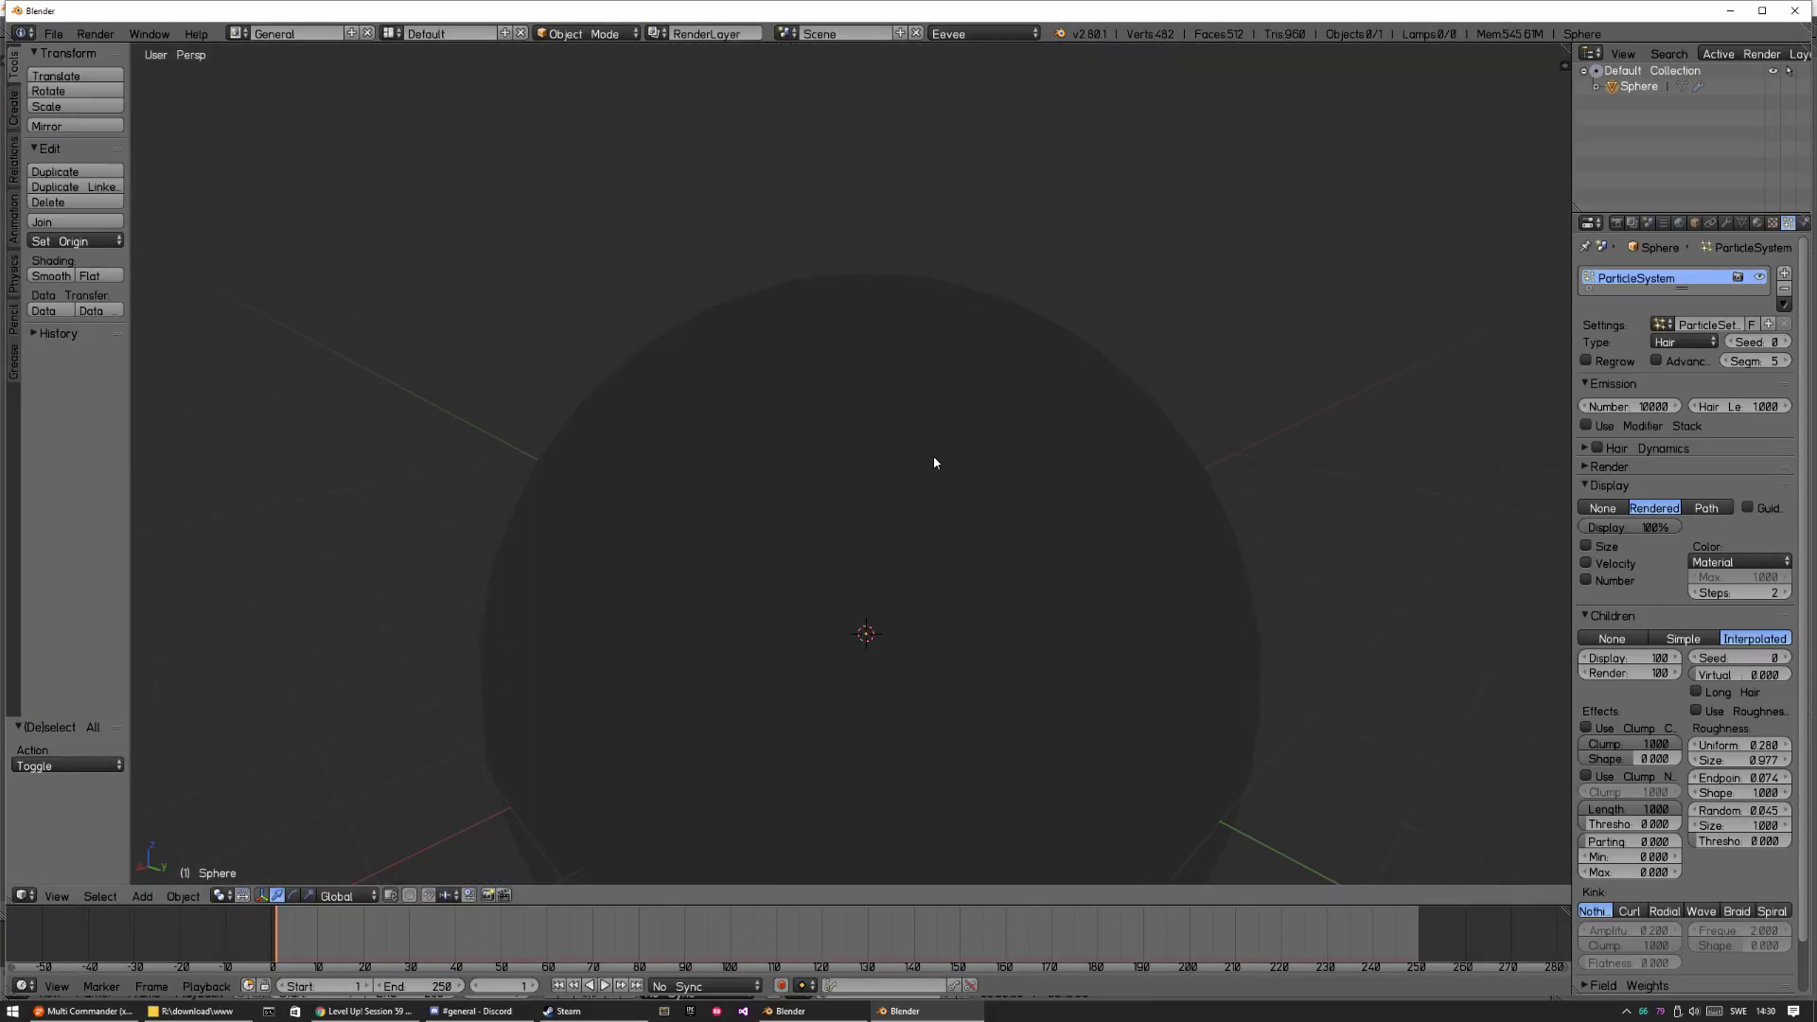
click(979, 33)
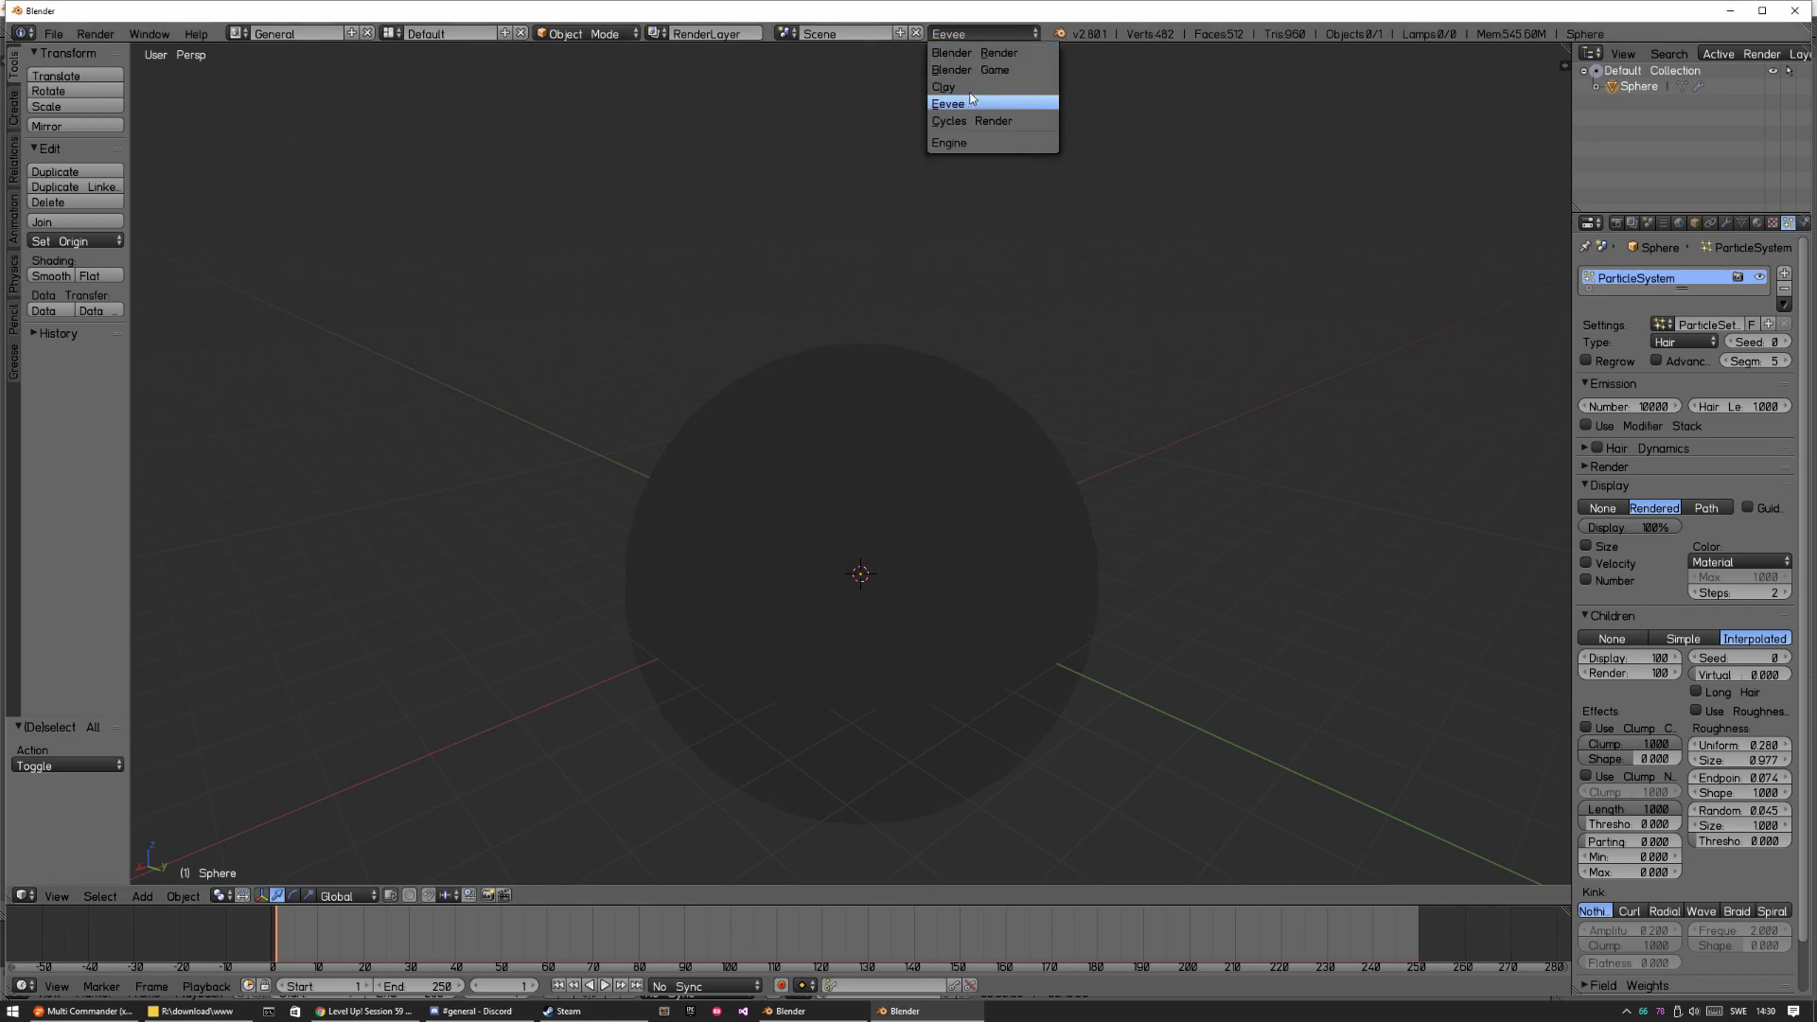
click(958, 77)
Orbit around the dense clumped fur from several angles.
middle_drag(902, 466, 916, 619)
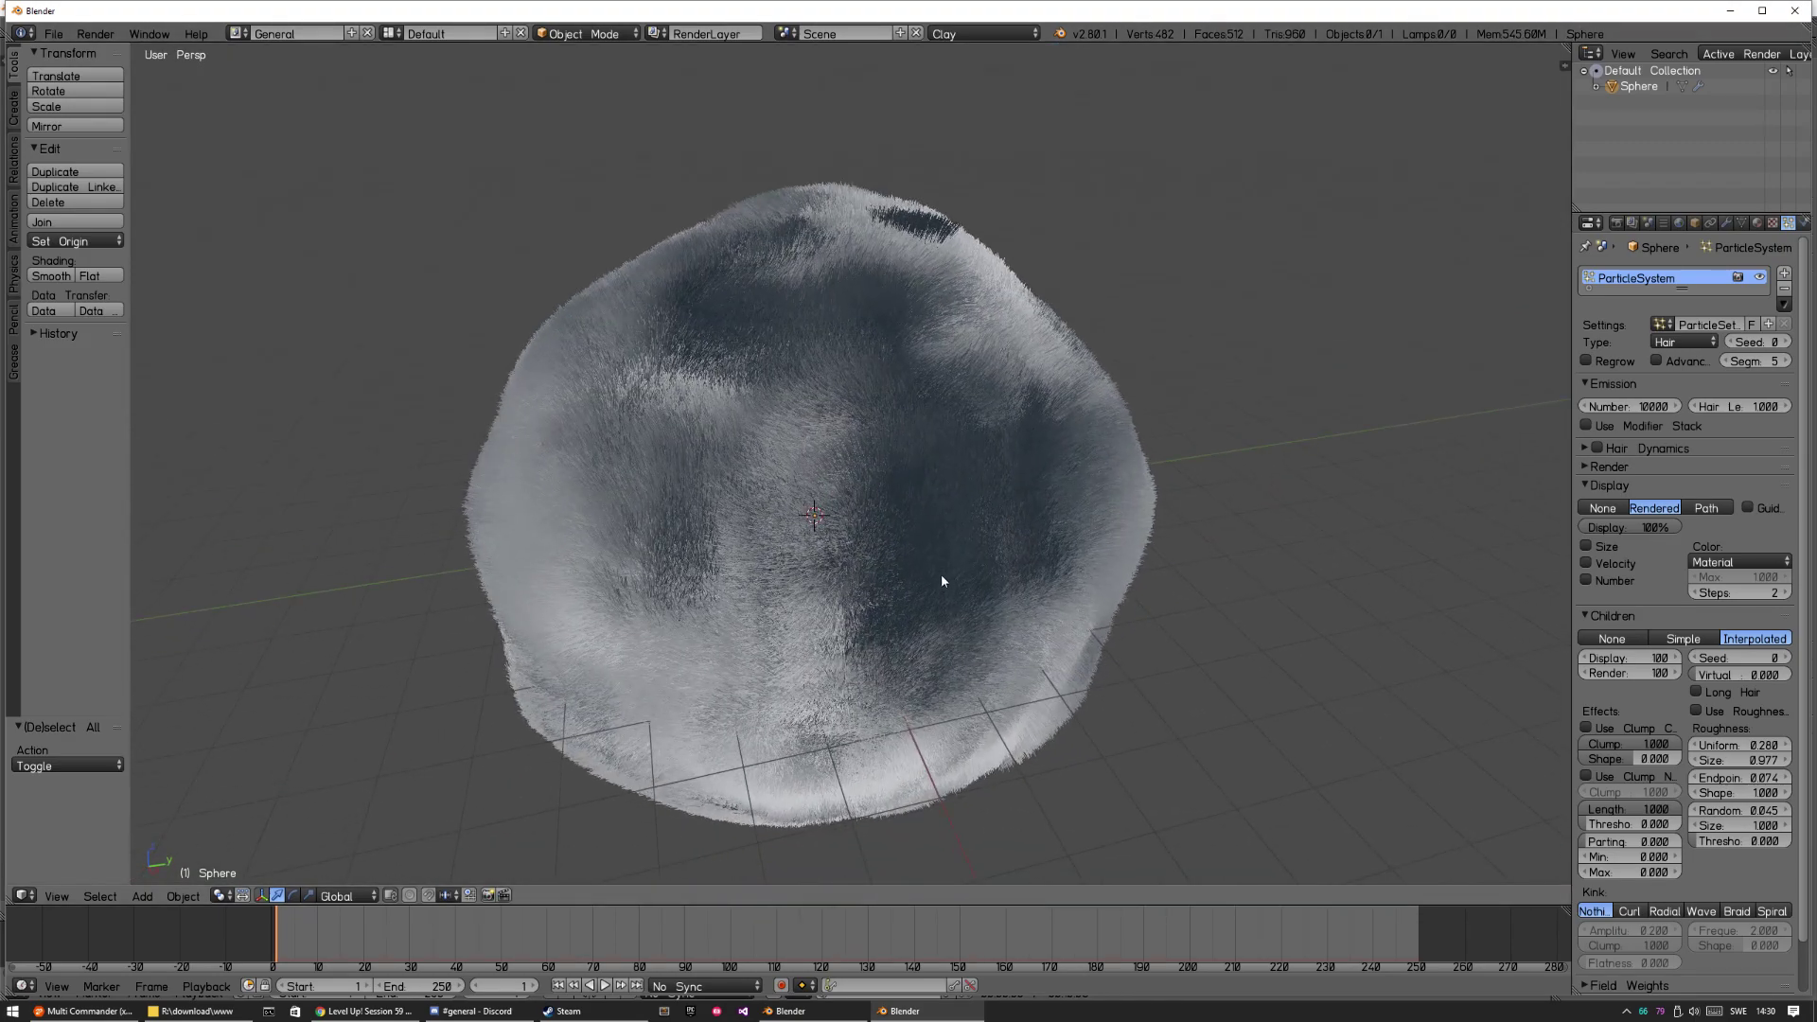
scroll(923, 470, down, 3)
scroll(942, 454, down, 2)
scroll(979, 384, up, 8)
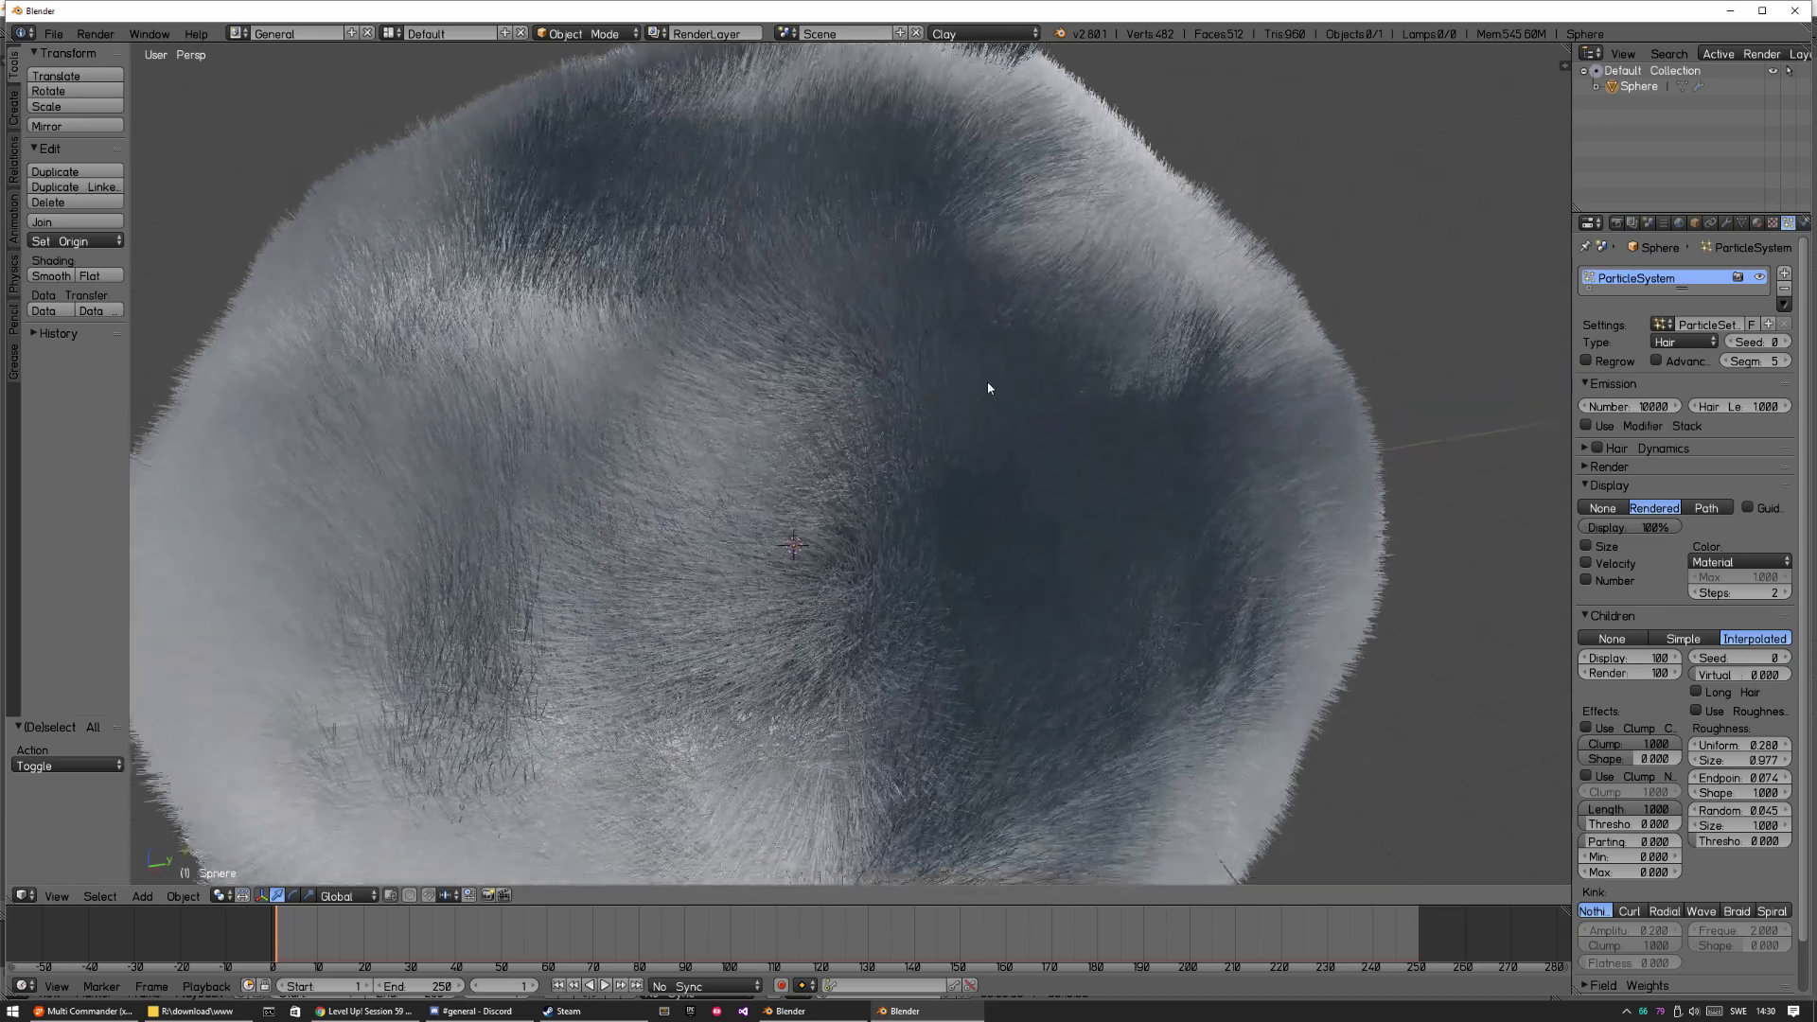
middle_drag(979, 384, 1102, 439)
scroll(1104, 438, down, 8)
middle_drag(954, 580, 978, 498)
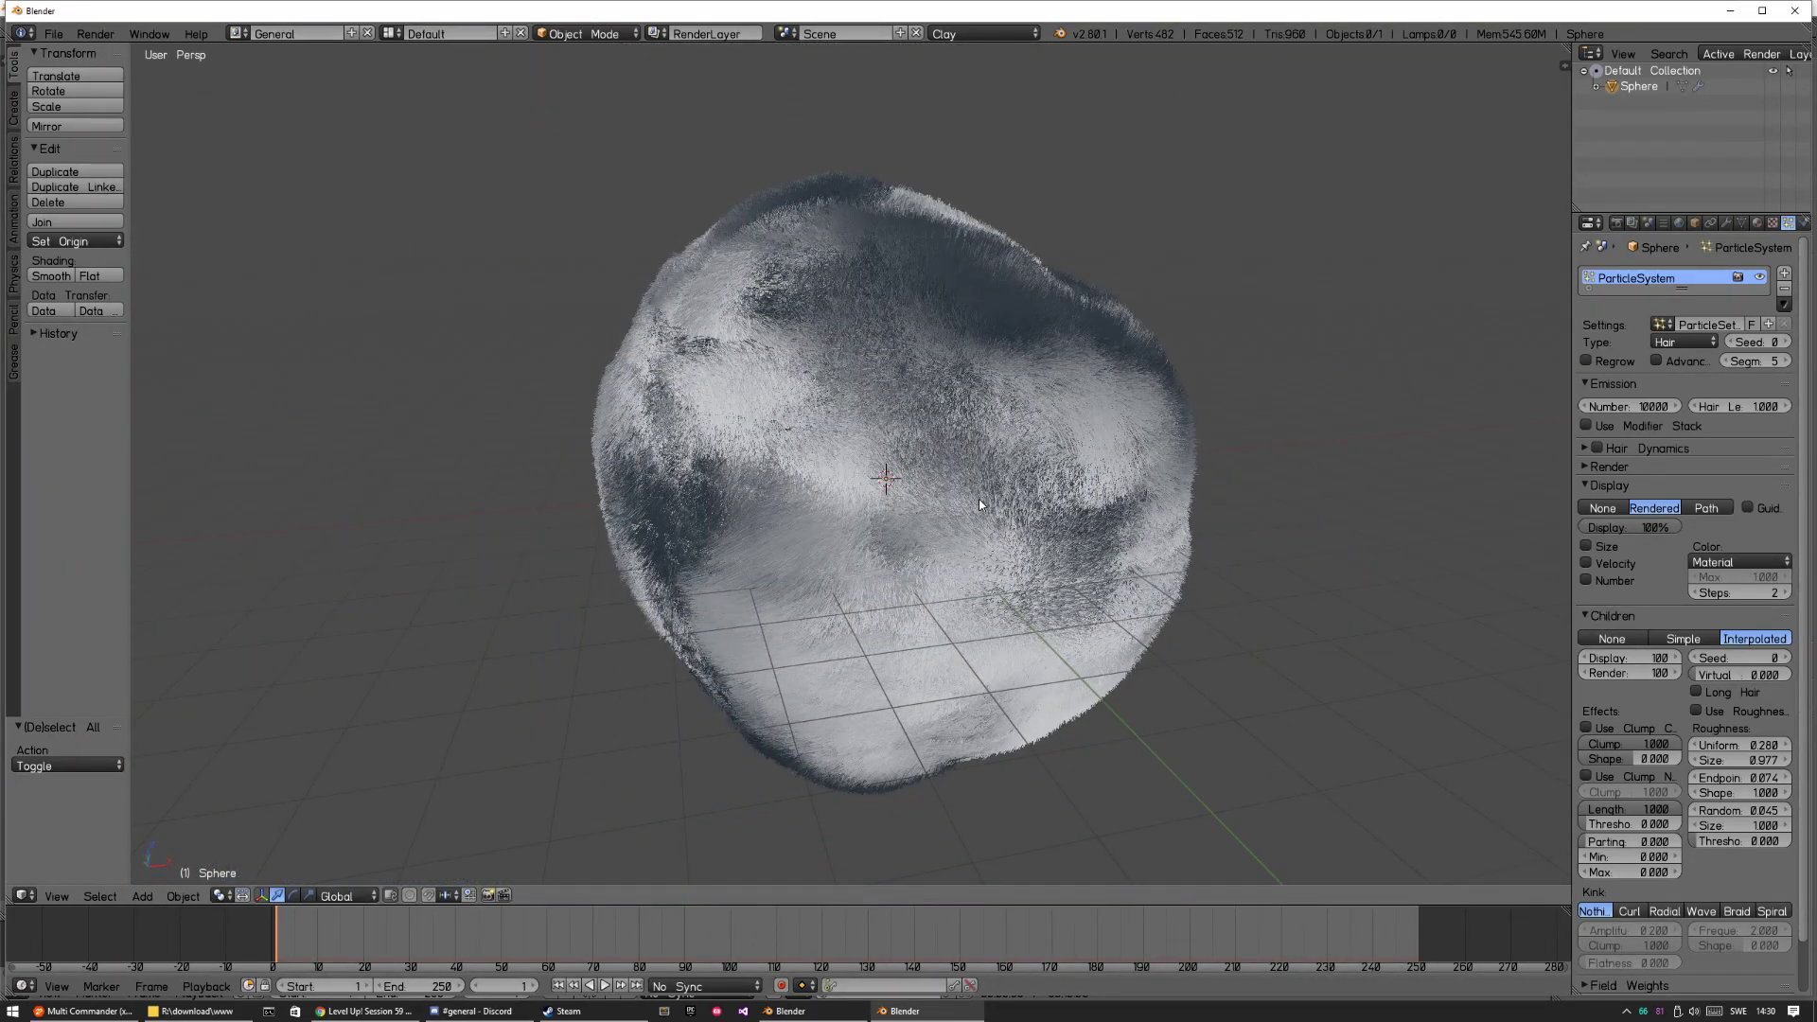